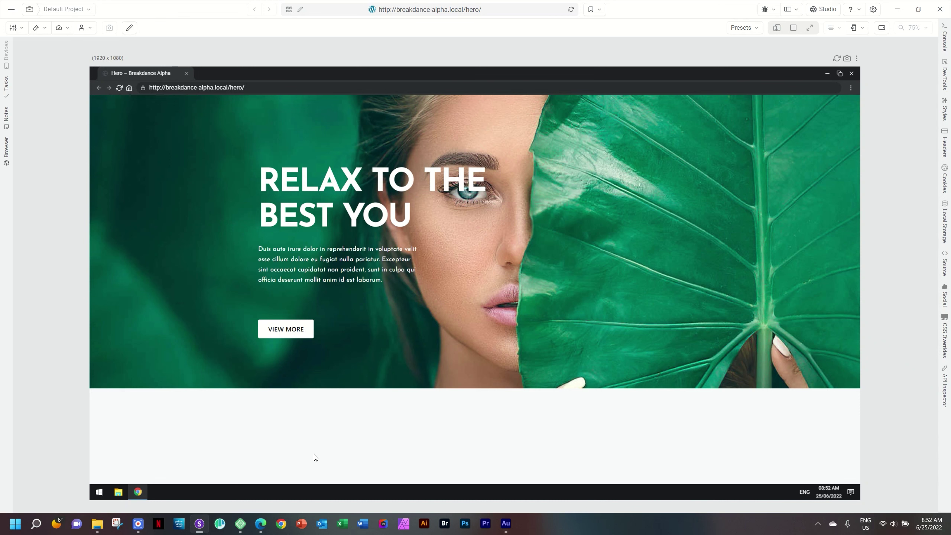
# - Look over the finished page's hero and the green info section below it in the desktop preview
pyautogui.scroll(-3, 320, 456)
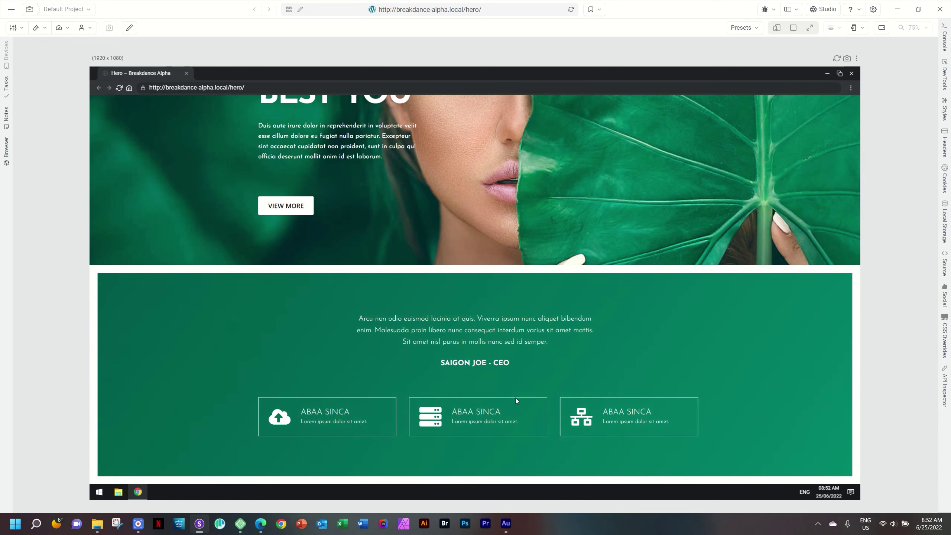
pyautogui.scroll(3, 516, 399)
pyautogui.scroll(-3, 516, 398)
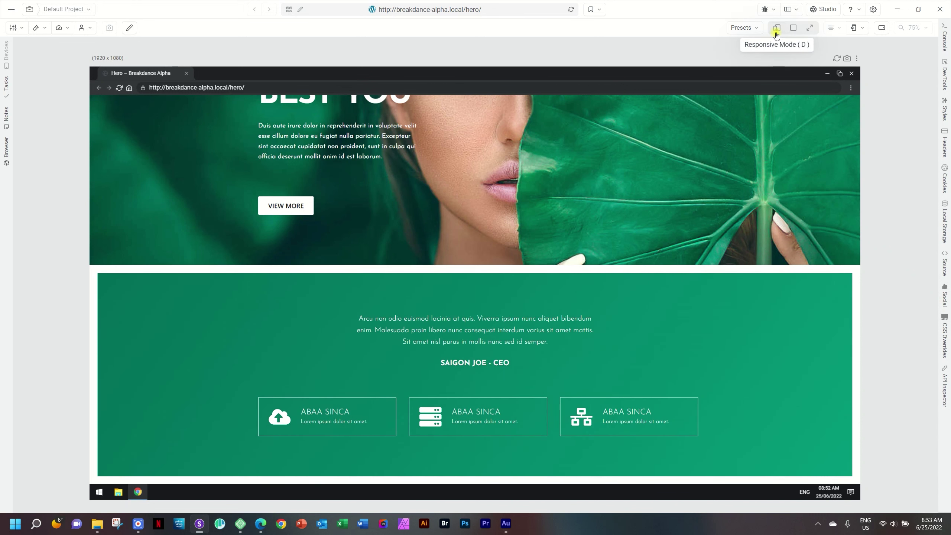
# - Show the page in Responsive Mode and examine both sections' layouts on the Galaxy S20, iPad, MacBook Air and Desktop previews
pyautogui.click(777, 28)
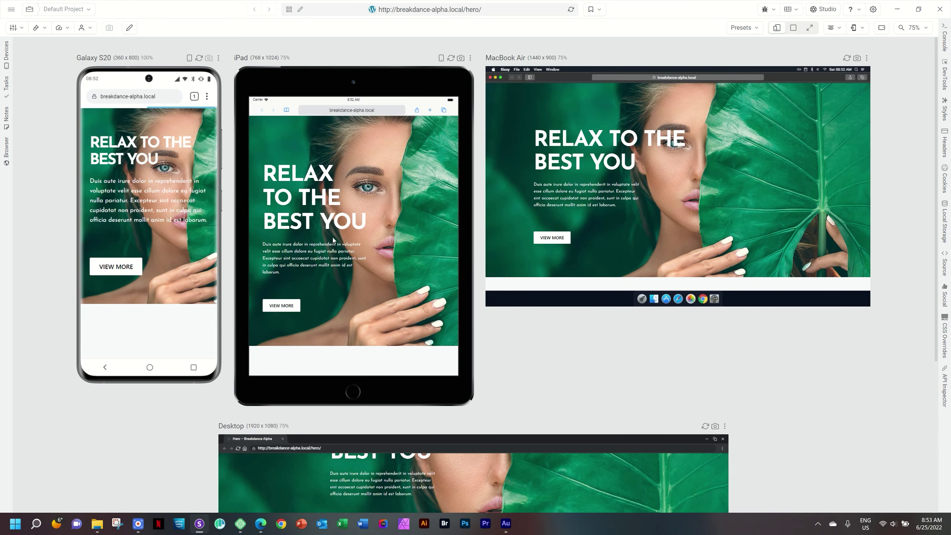
pyautogui.scroll(-3, 333, 239)
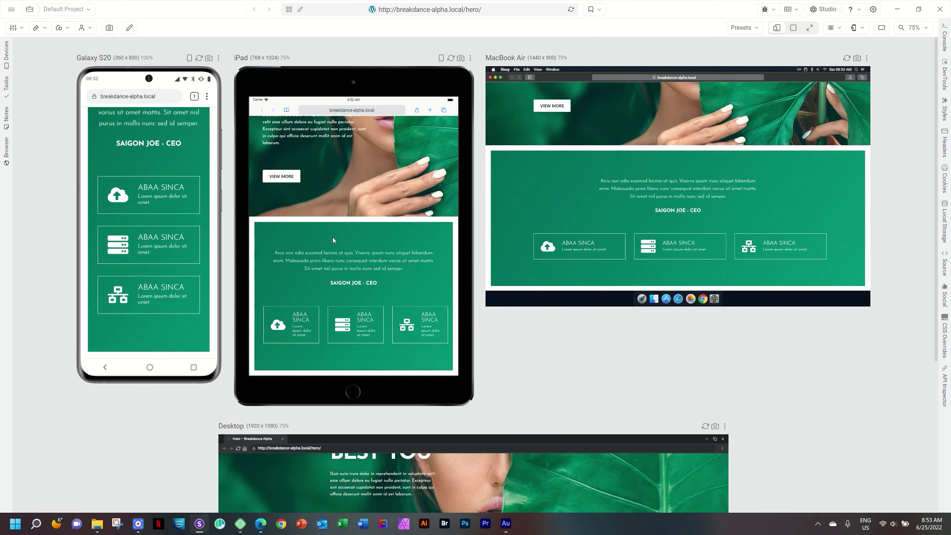
pyautogui.scroll(-3, 332, 237)
pyautogui.scroll(3, 359, 253)
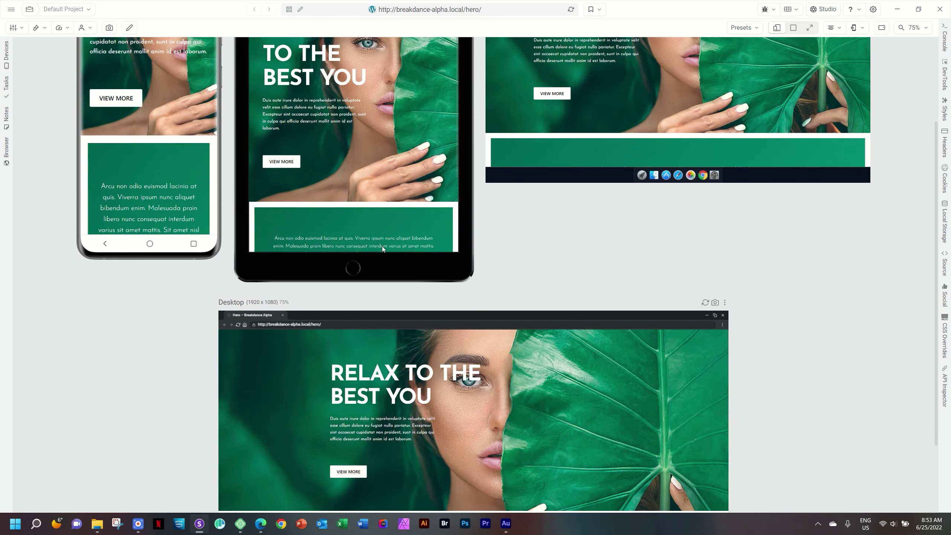
pyautogui.scroll(-3, 411, 207)
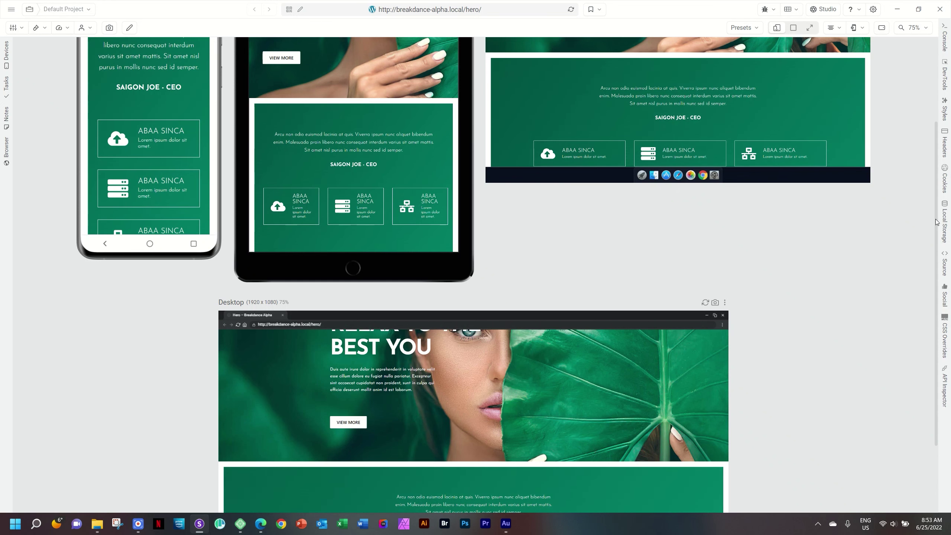
pyautogui.scroll(3, 940, 142)
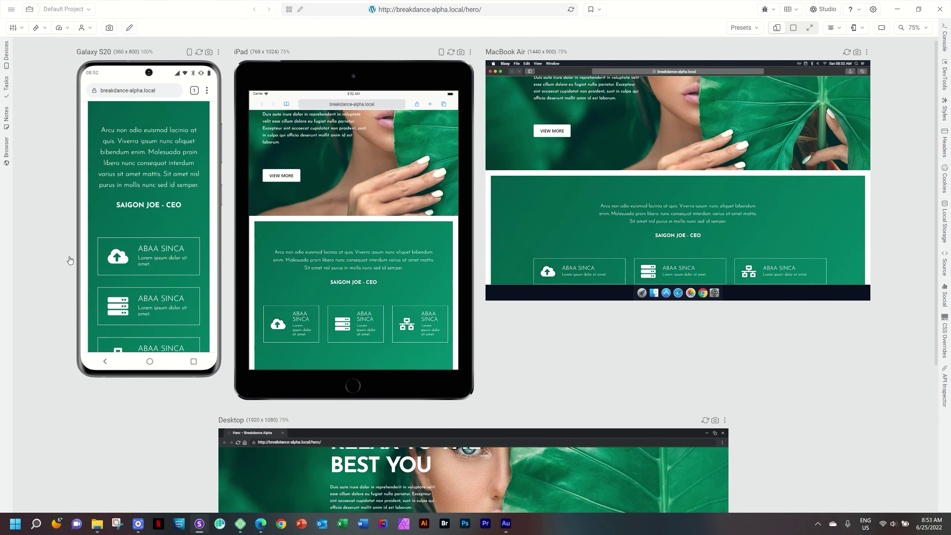
pyautogui.scroll(5, 136, 262)
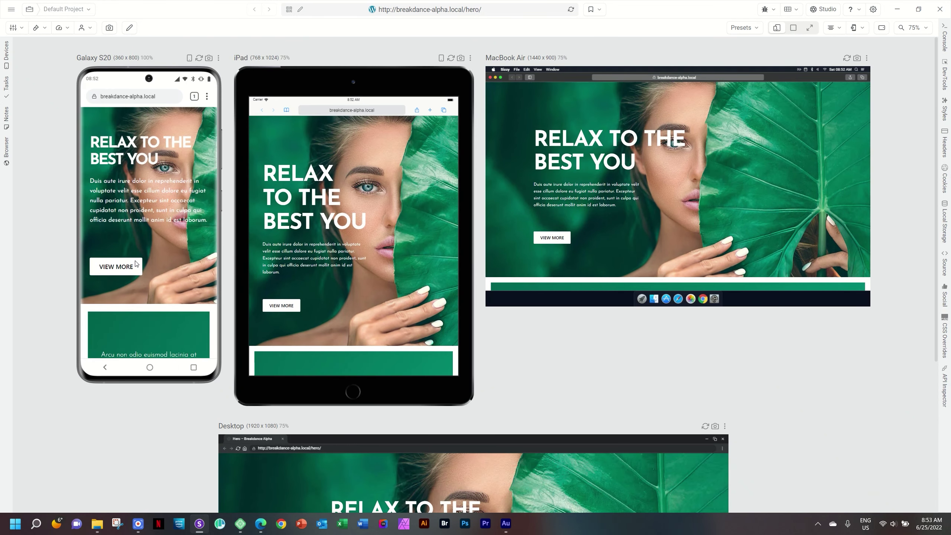
pyautogui.scroll(-5, 135, 263)
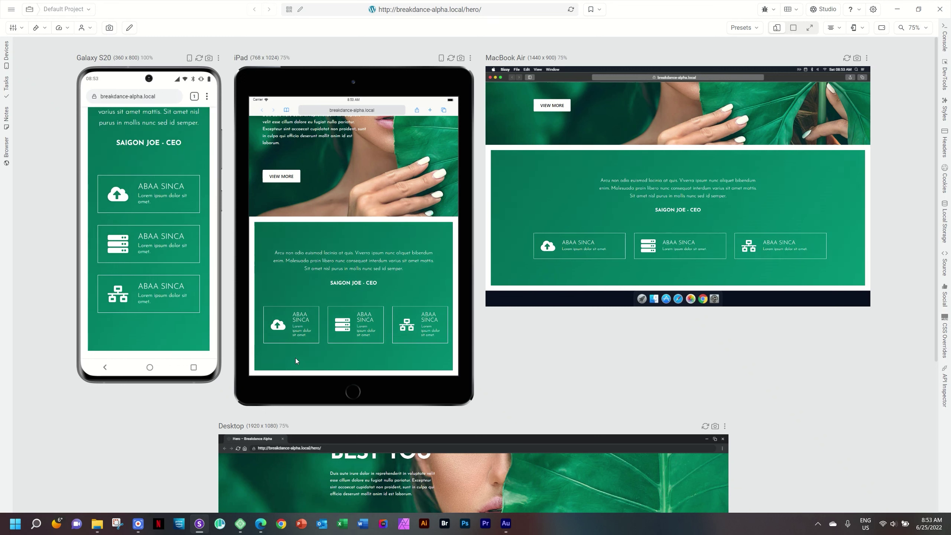
pyautogui.scroll(1, 318, 312)
pyautogui.scroll(3, 318, 312)
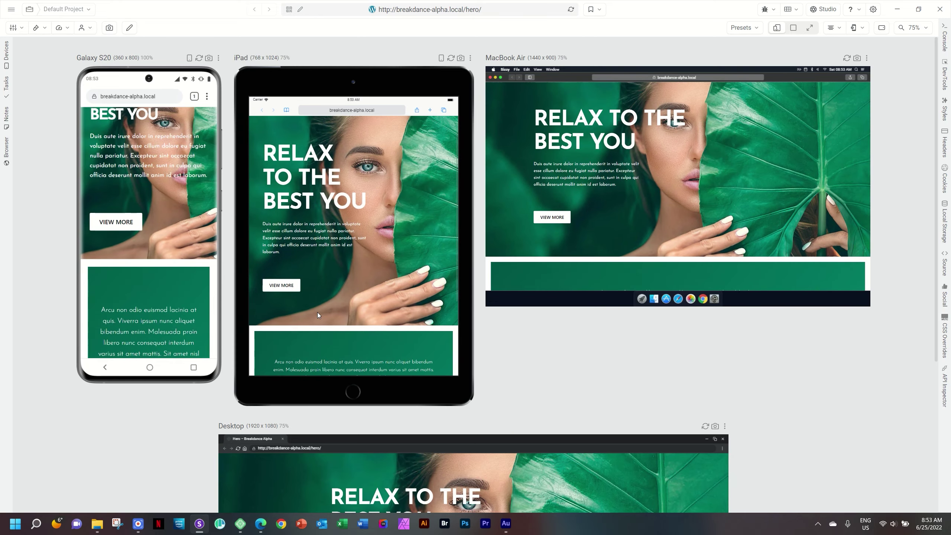
pyautogui.scroll(-2, 317, 312)
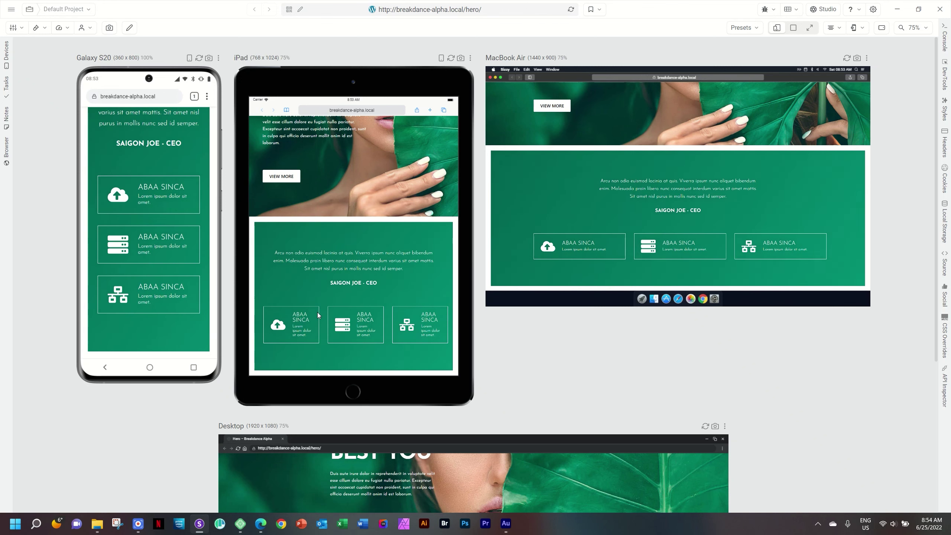
# - Switch to the Breakdance editor in the Edge browser and look over the Hero page's two sections
pyautogui.click(267, 528)
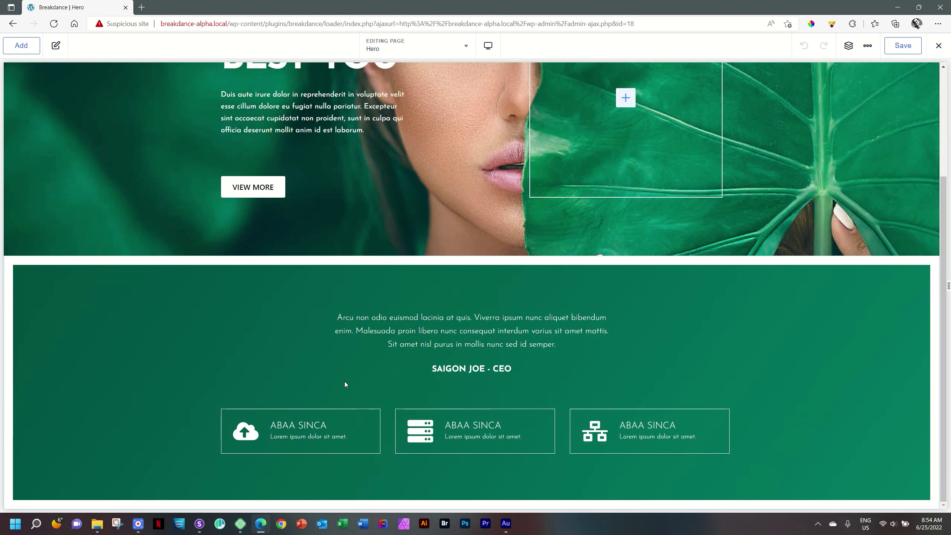
pyautogui.scroll(3, 345, 384)
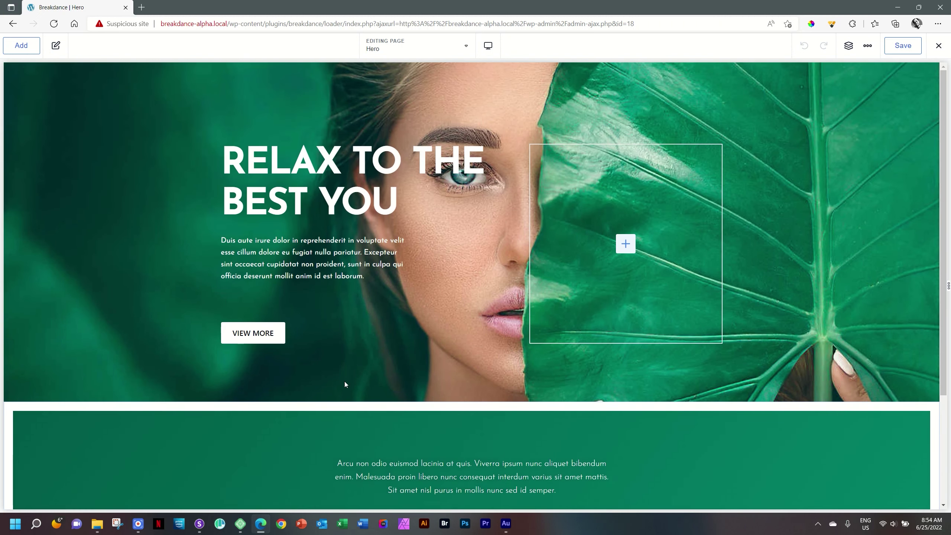
pyautogui.scroll(-3, 345, 385)
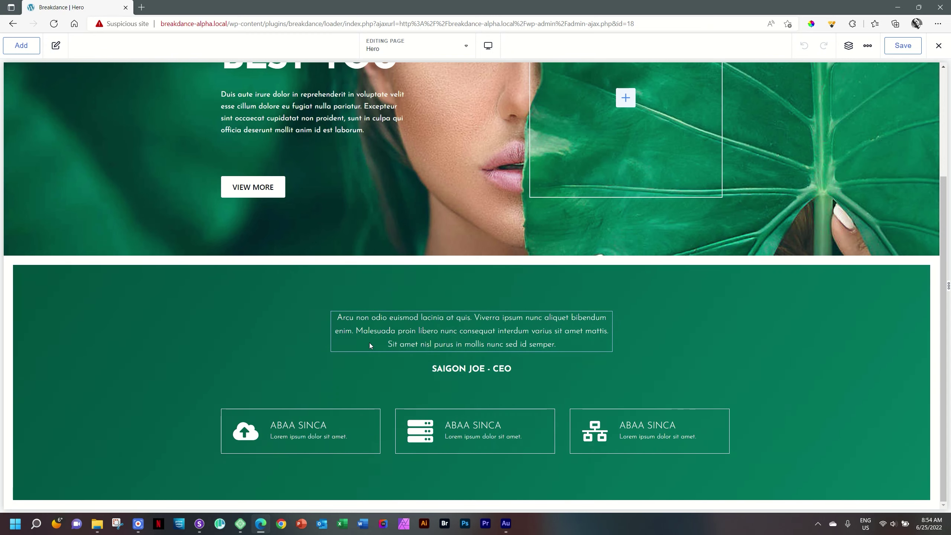
# - Save the green info section below the hero as a global block named "Info Section"
pyautogui.click(310, 362)
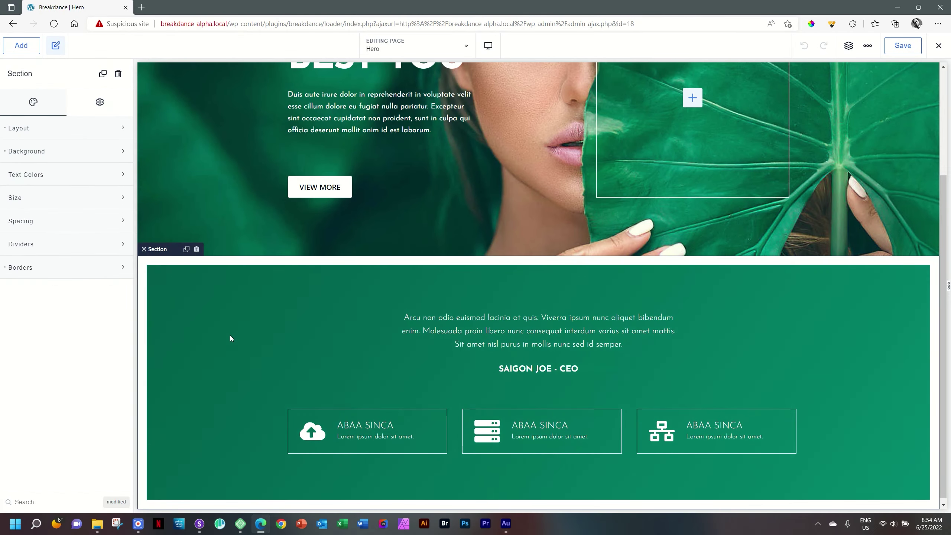
pyautogui.rightClick(231, 299)
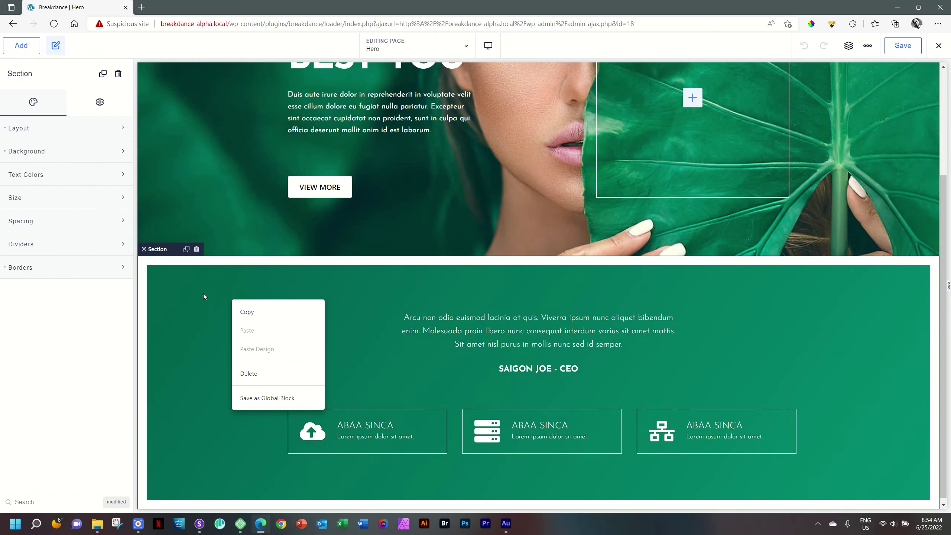
pyautogui.click(271, 185)
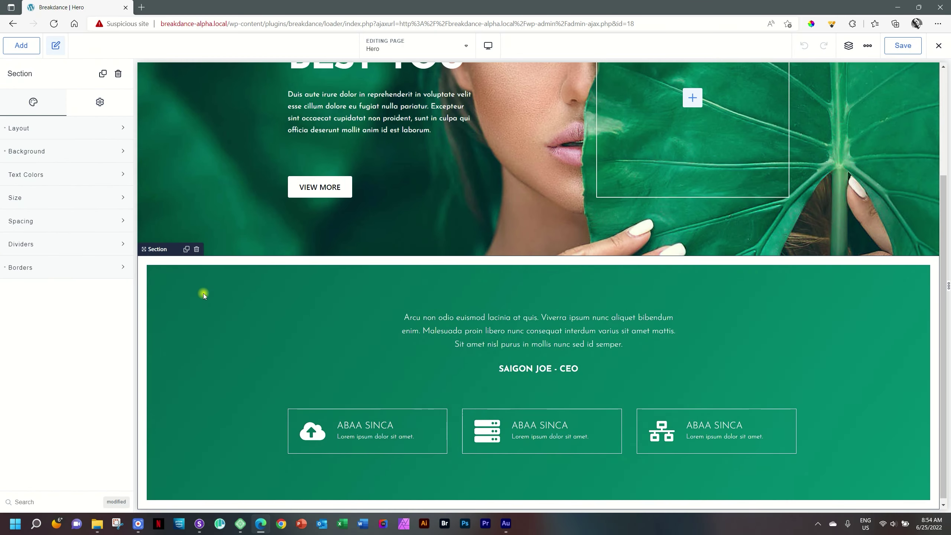
pyautogui.rightClick(270, 185)
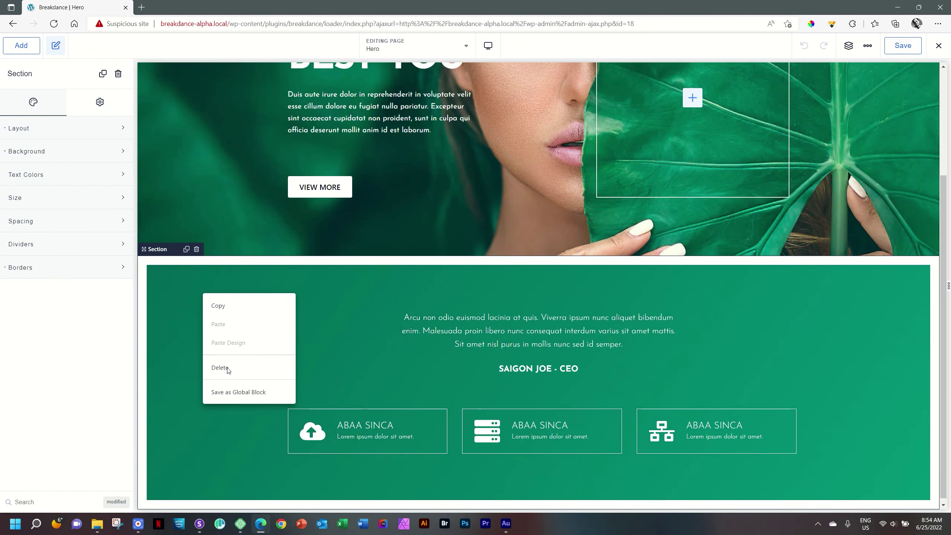
pyautogui.click(253, 393)
pyautogui.click(446, 270)
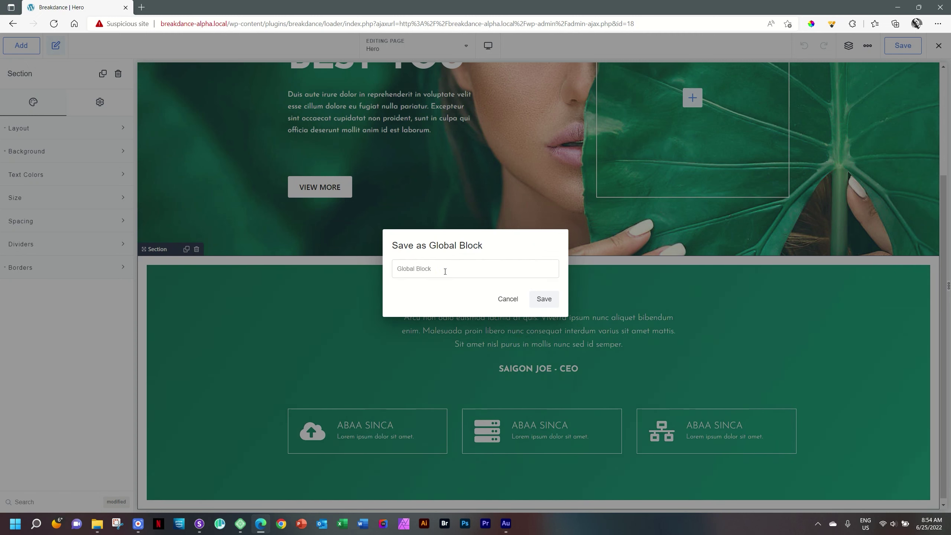
pyautogui.write('nfo Section')
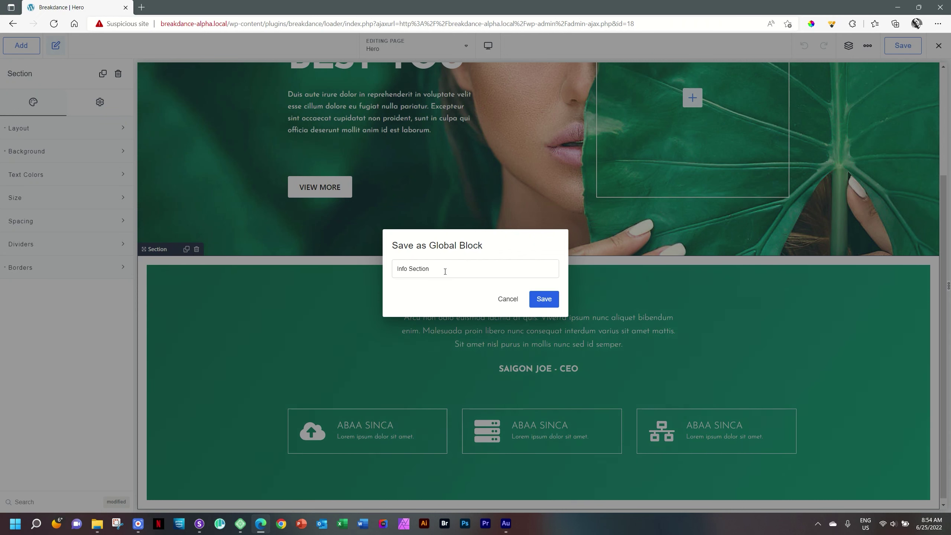
pyautogui.click(545, 305)
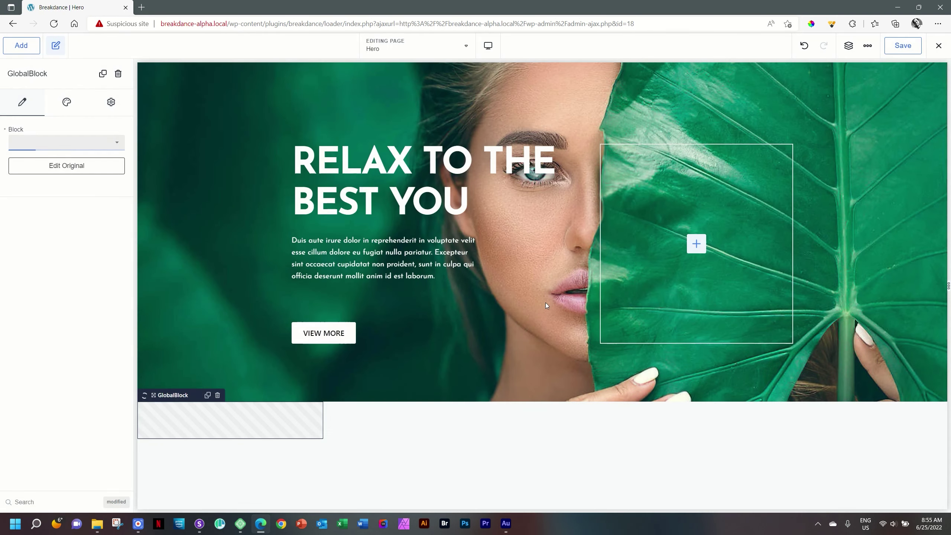
# - Delete the Info Section global block from below the hero
pyautogui.scroll(-3, 545, 303)
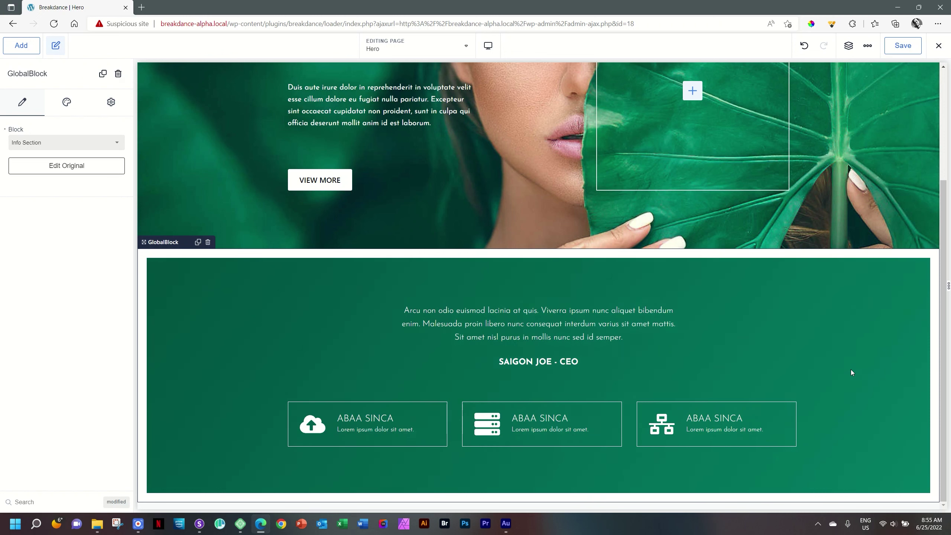
pyautogui.rightClick(257, 329)
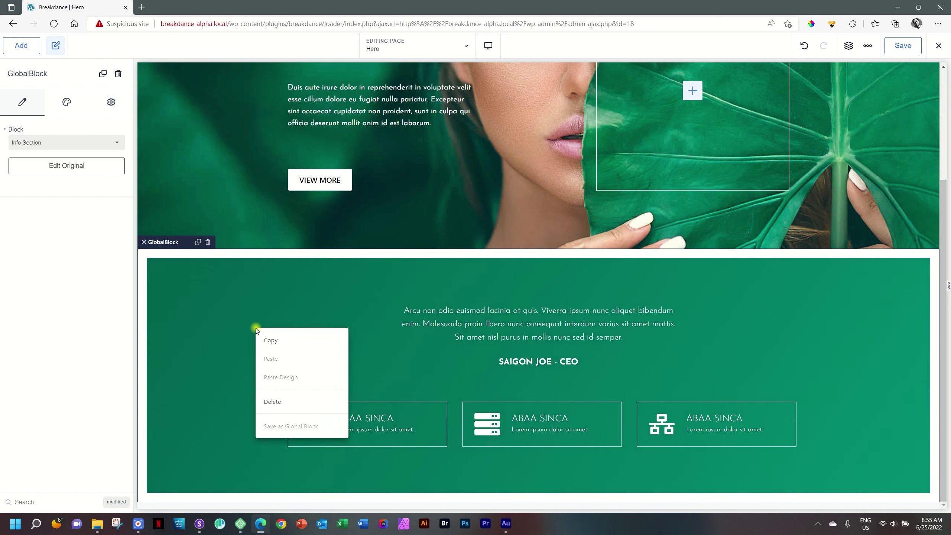
pyautogui.click(277, 403)
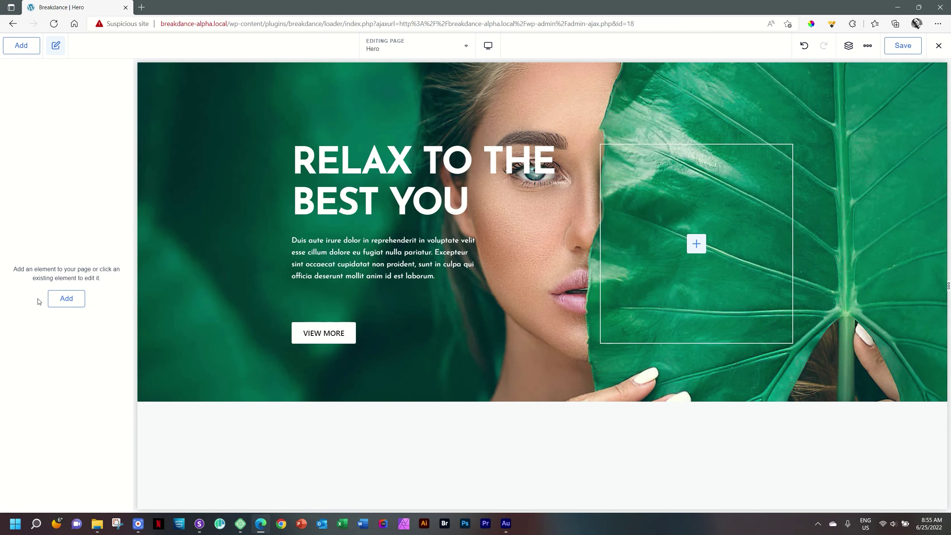
# - Add a new empty Section element below the hero
pyautogui.click(66, 300)
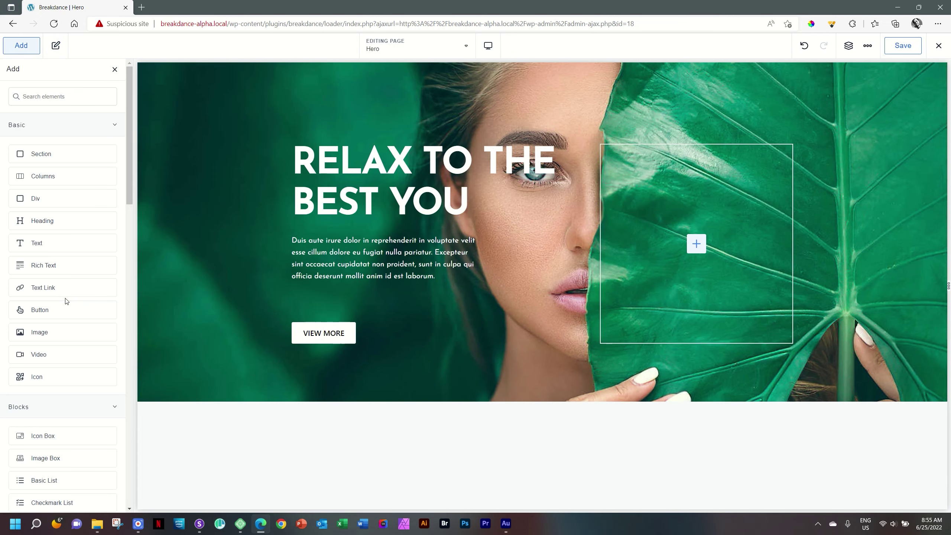
pyautogui.click(33, 154)
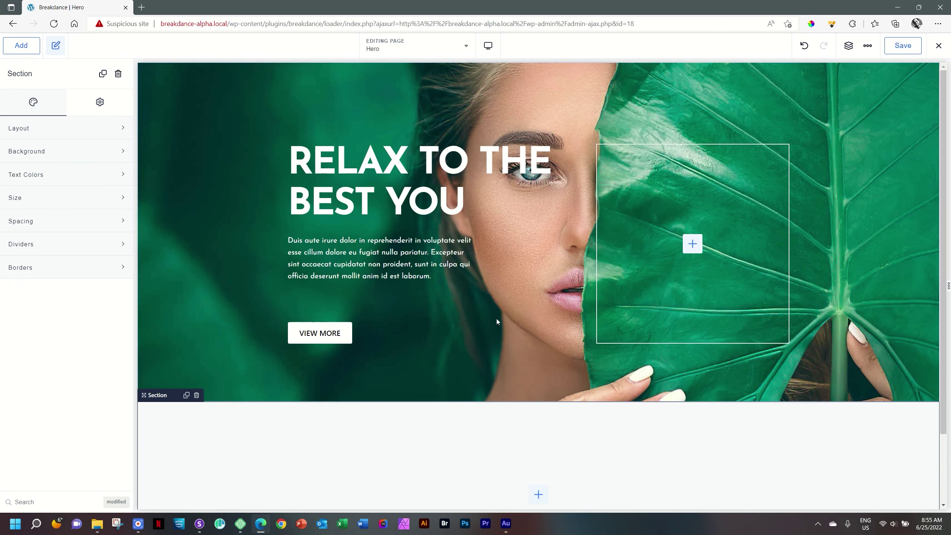
pyautogui.scroll(-2, 496, 318)
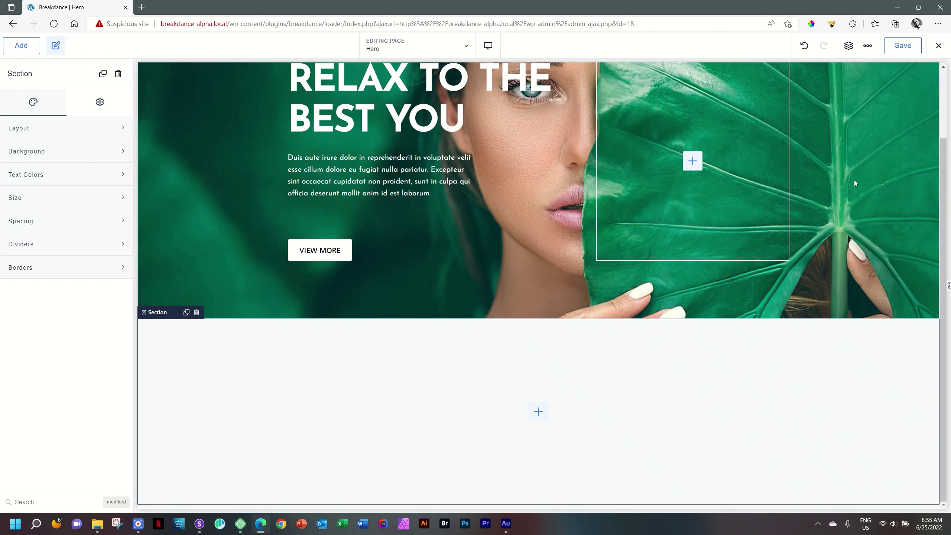
# - Sample the dark green 00654D from the hero background with the ColorPick Eyedropper and copy its hex code
pyautogui.click(812, 24)
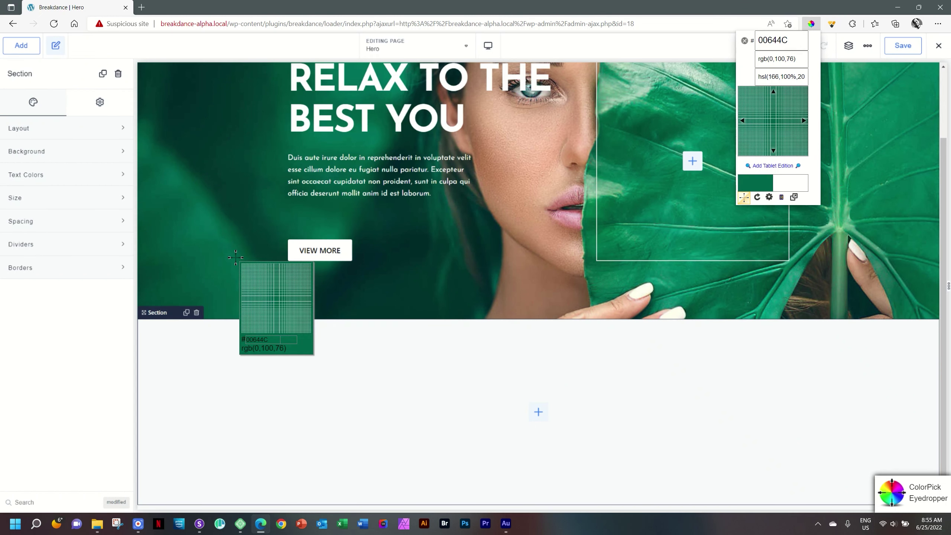
pyautogui.click(236, 258)
pyautogui.hotkey('ctrl', 'c')
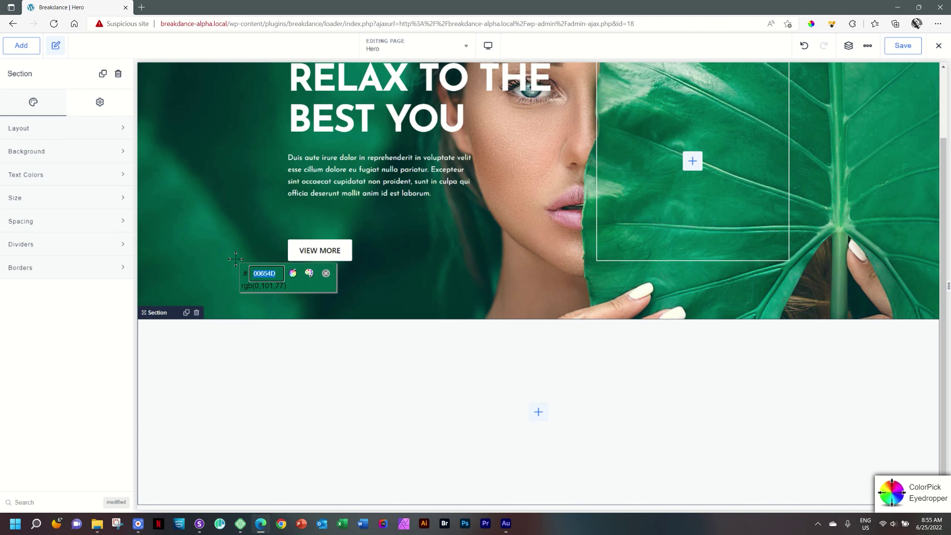
pyautogui.click(325, 273)
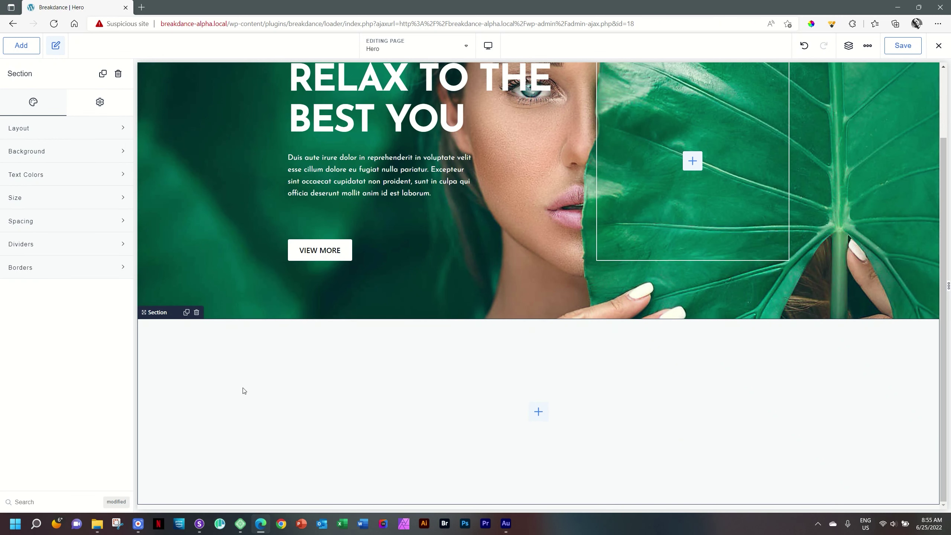
# - Give the new section a linear gradient background and set the gradient's first color stop to 00654D
pyautogui.click(53, 161)
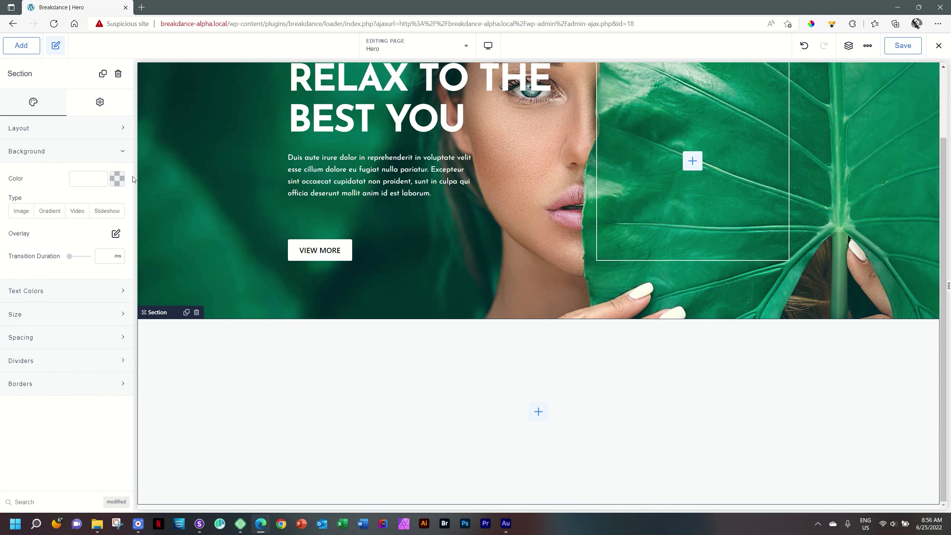
pyautogui.click(51, 213)
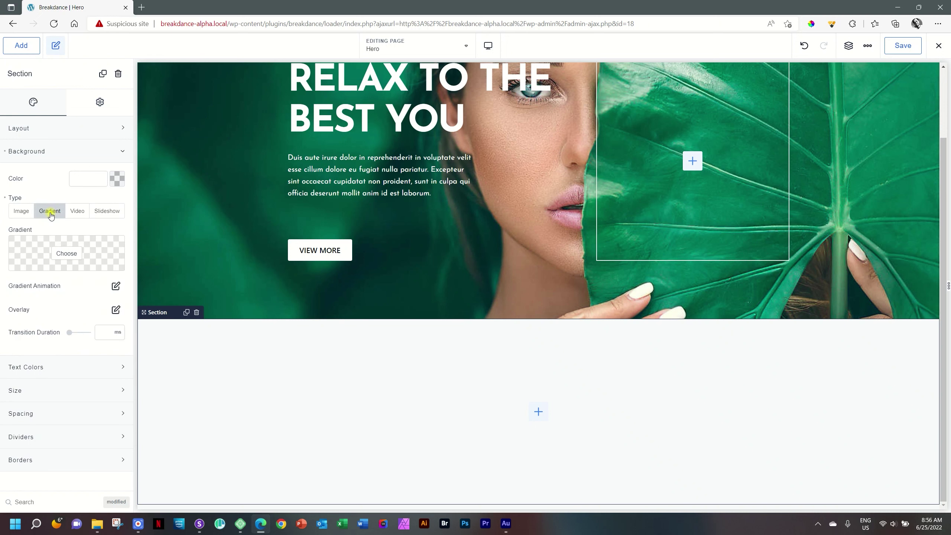
pyautogui.click(62, 255)
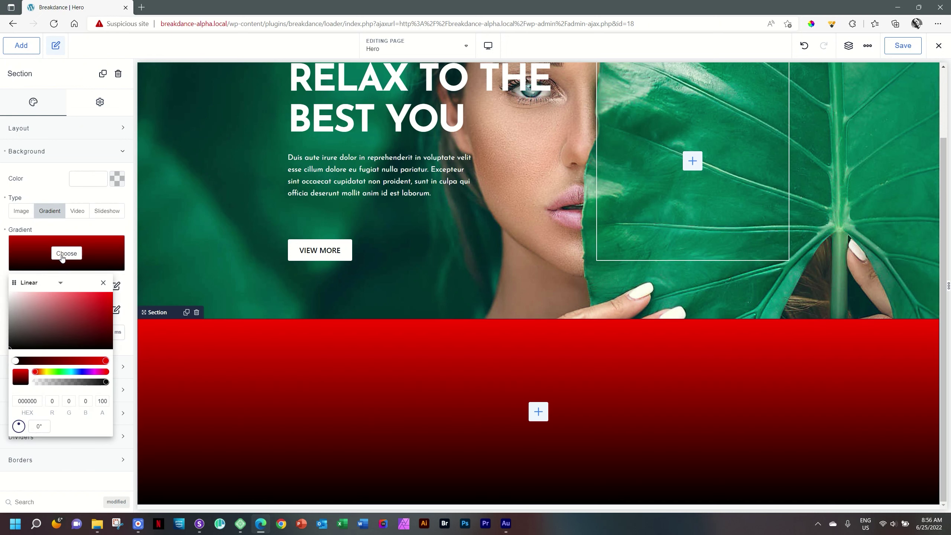
pyautogui.doubleClick(29, 401)
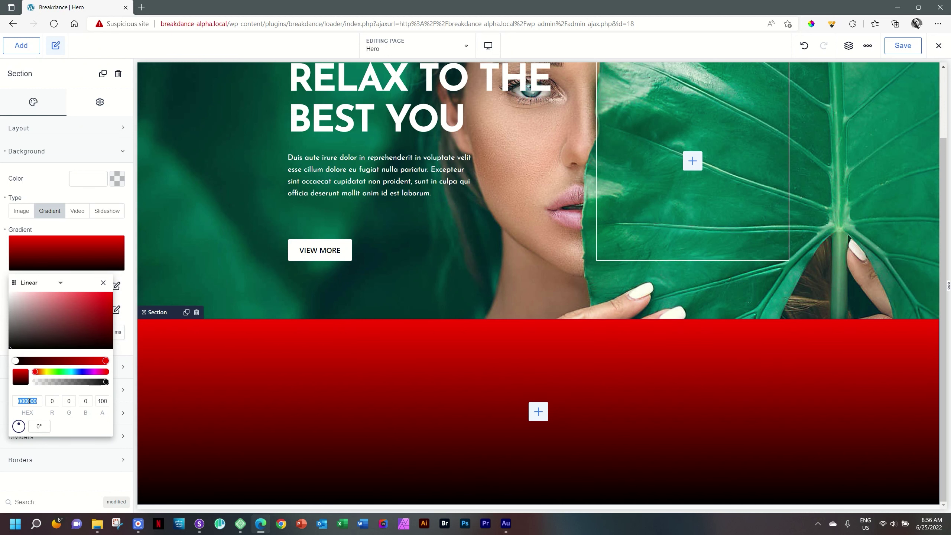
pyautogui.hotkey('ctrl', 'v')
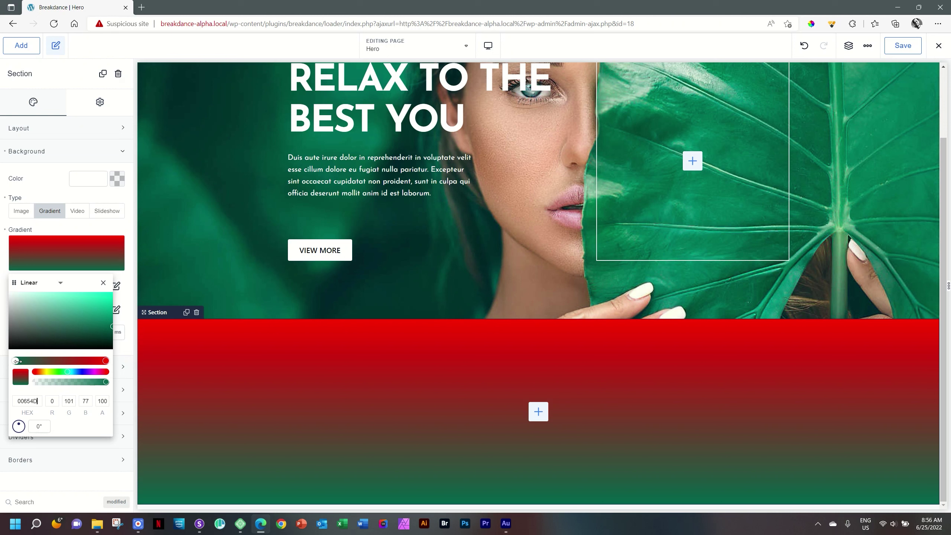
# - Set the gradient's second color stop to 00654D and lighten it to about 008263
pyautogui.click(107, 360)
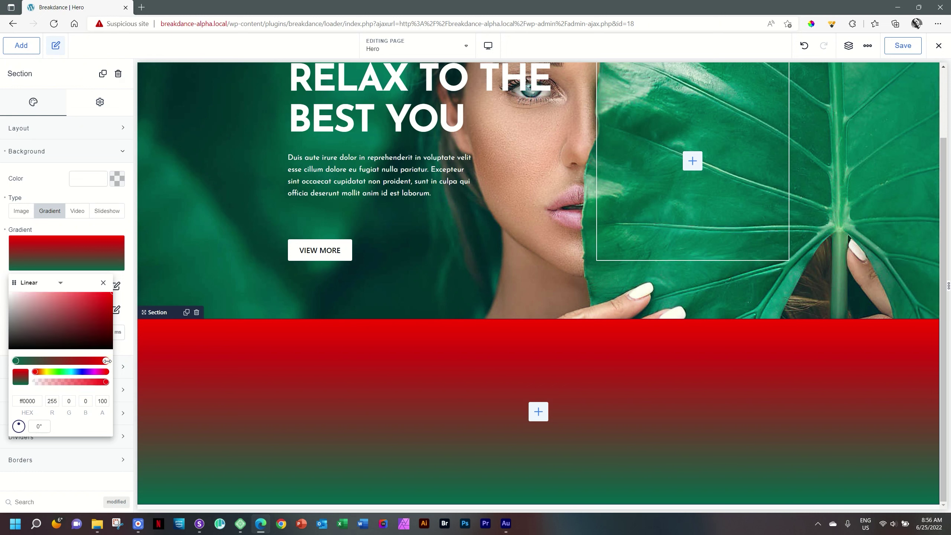
pyautogui.doubleClick(27, 400)
pyautogui.hotkey('ctrl', 'v')
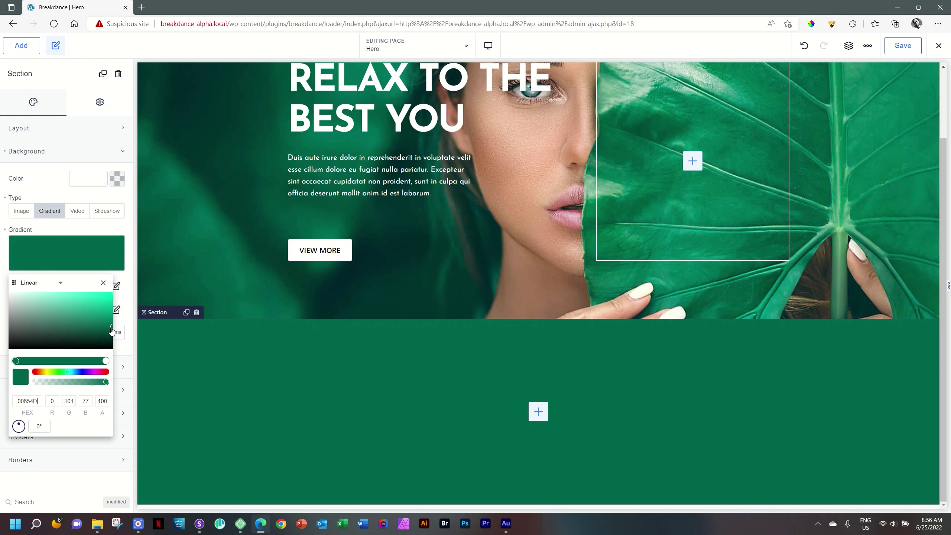
pyautogui.moveTo(110, 327); pyautogui.dragTo(116, 322)
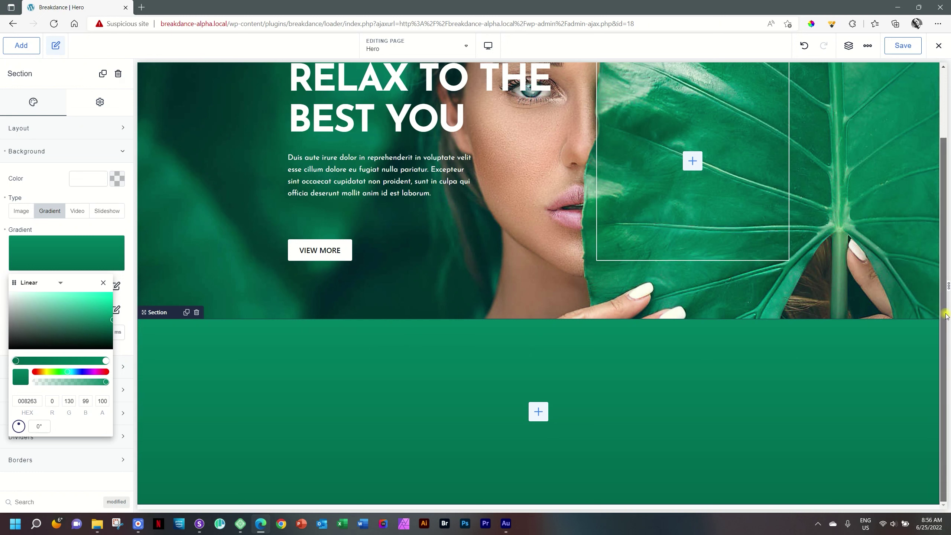
pyautogui.hotkey('ctrl', 'z')
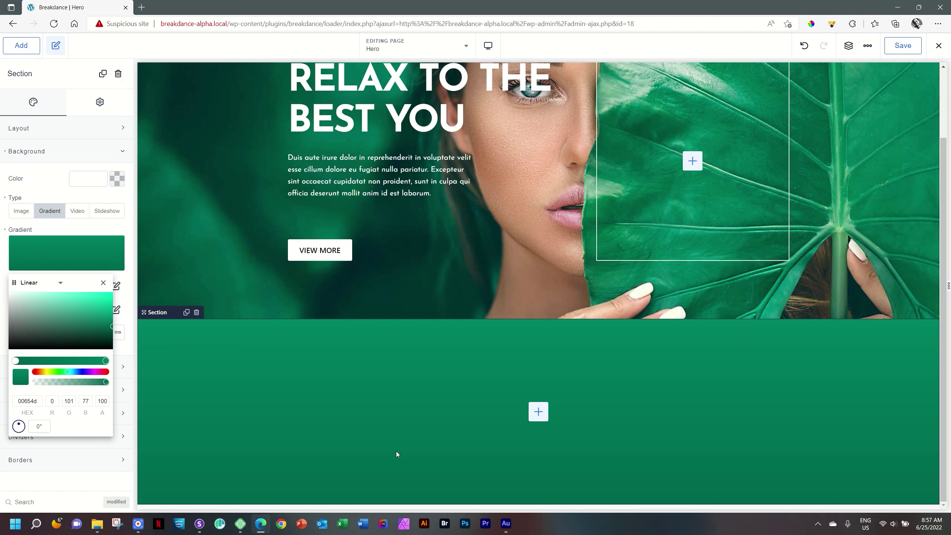
# - Rotate the gradient to about 146° and try an extra dark red 660000 color stop, removing it again
pyautogui.moveTo(19, 427); pyautogui.dragTo(36, 437)
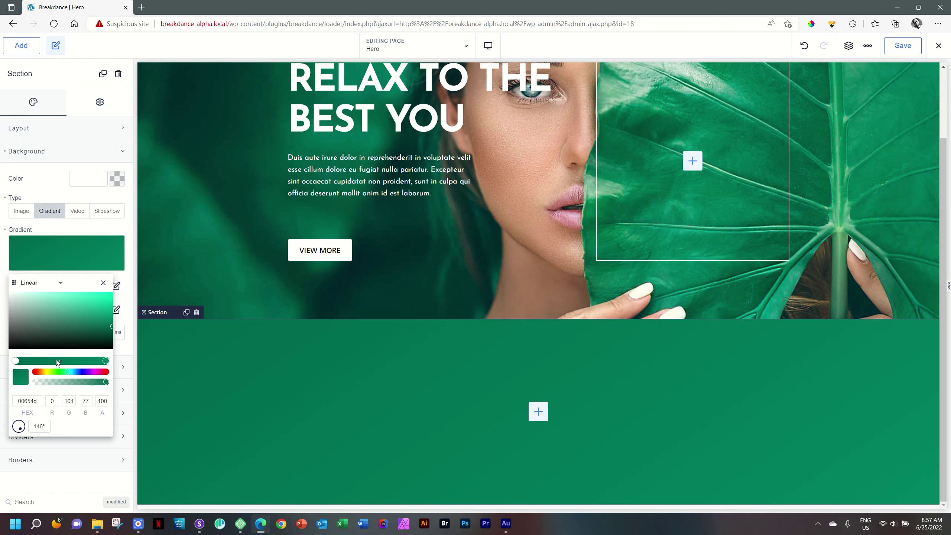
pyautogui.click(78, 360)
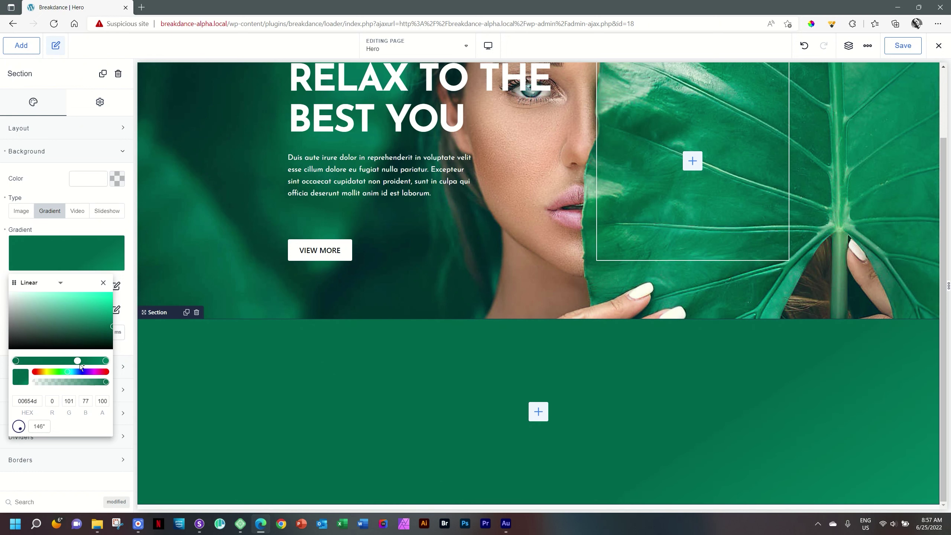
pyautogui.moveTo(72, 372); pyautogui.dragTo(109, 372)
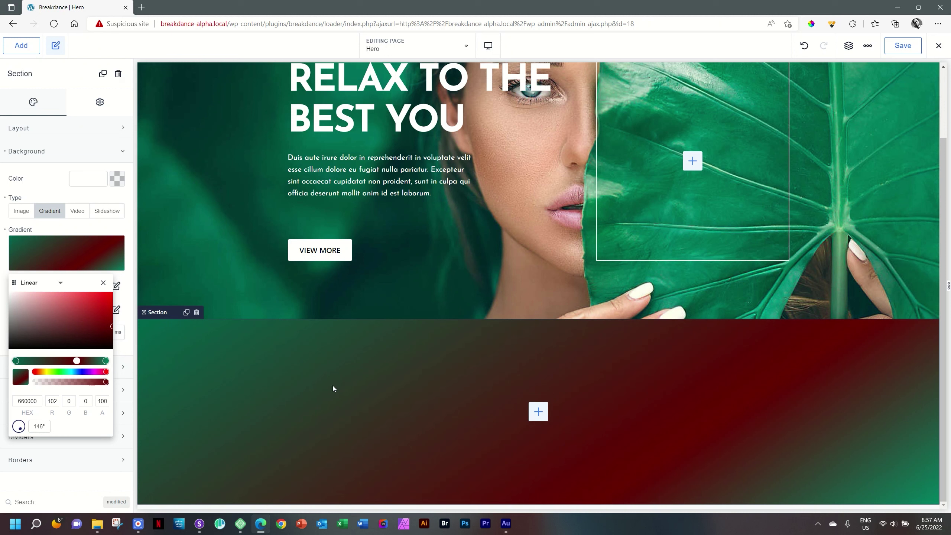
pyautogui.moveTo(78, 361)
pyautogui.click(77, 361)
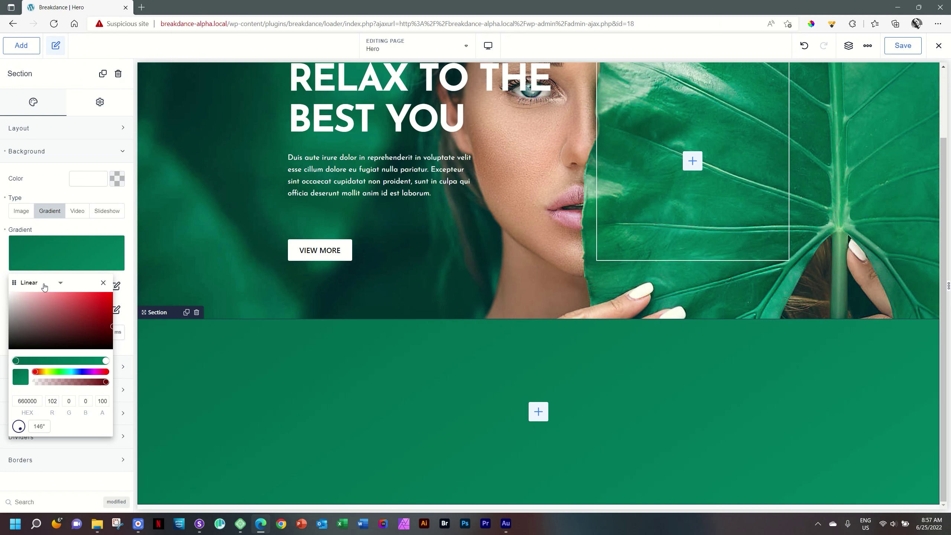
# - Try the Radial gradient type on the section background and switch back to Linear
pyautogui.click(32, 287)
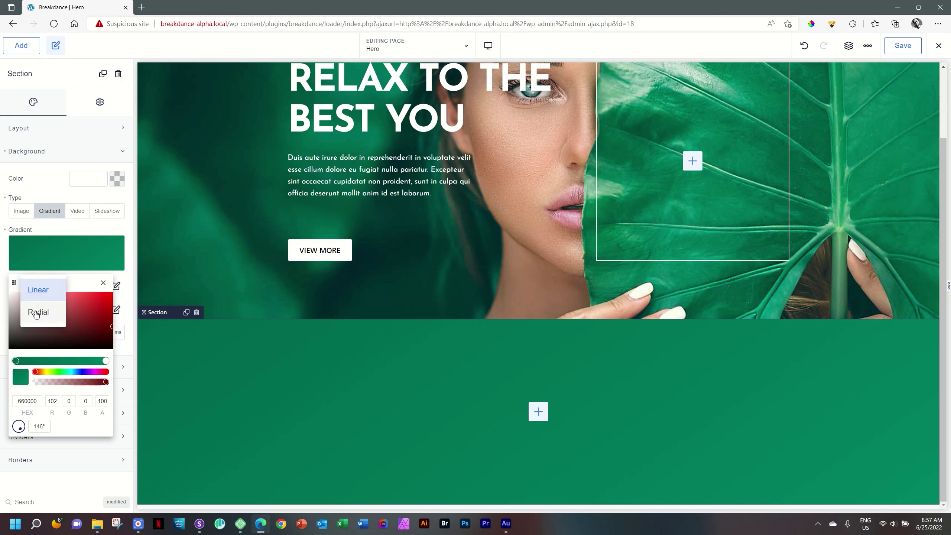
pyautogui.click(36, 311)
pyautogui.click(32, 283)
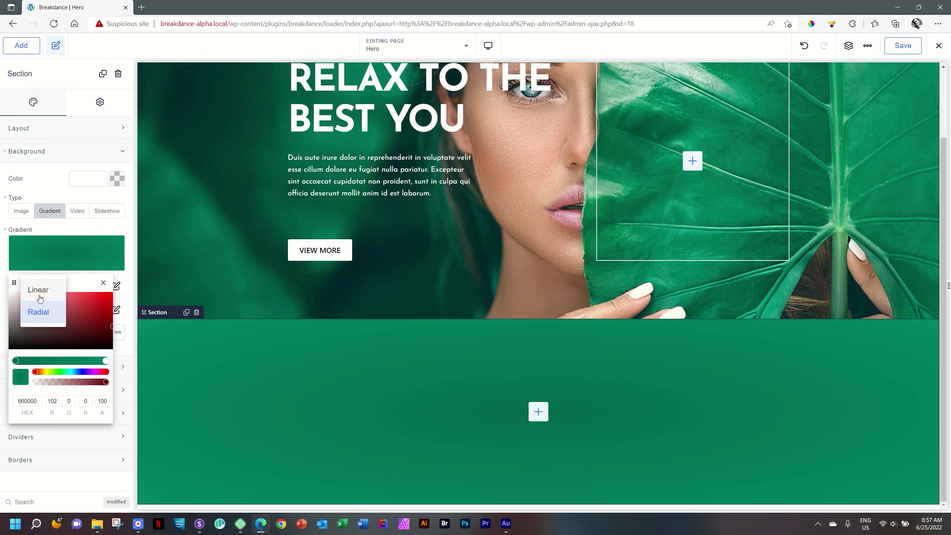
pyautogui.click(38, 296)
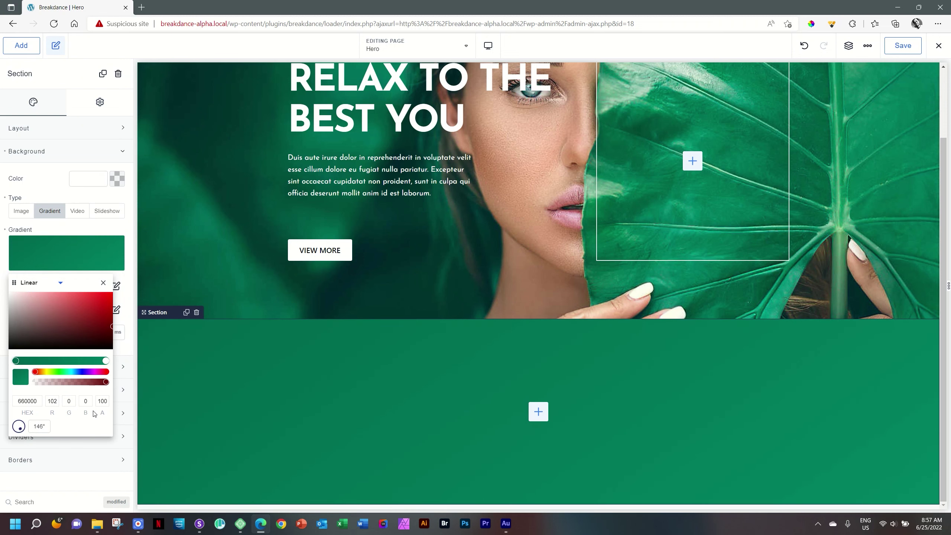
pyautogui.click(103, 283)
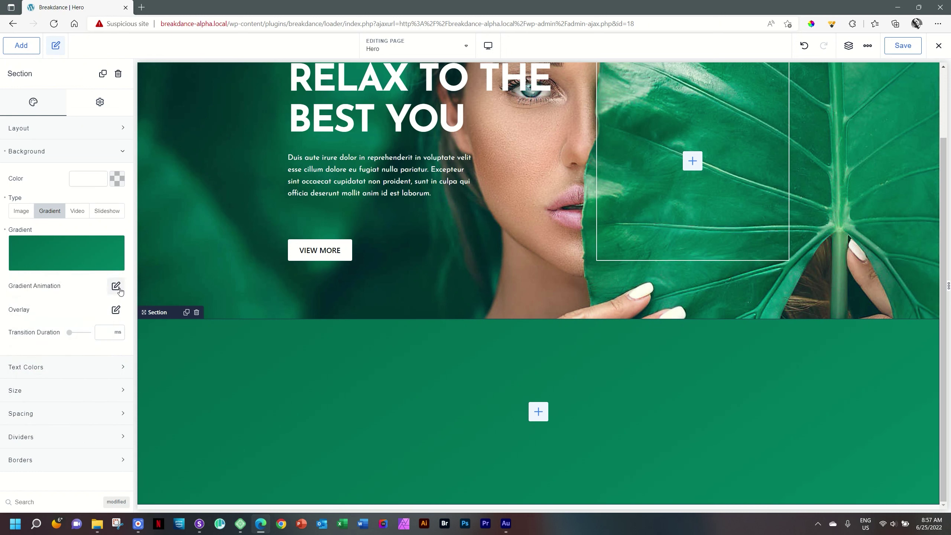
# - Try out the scale and speed settings of the section's gradient animation
pyautogui.click(116, 287)
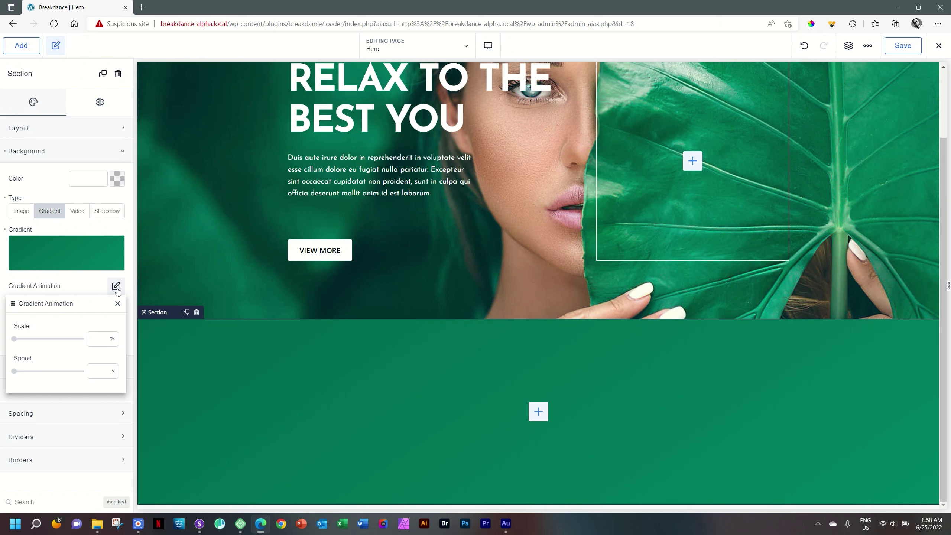
pyautogui.moveTo(14, 339); pyautogui.dragTo(28, 373)
pyautogui.click(117, 305)
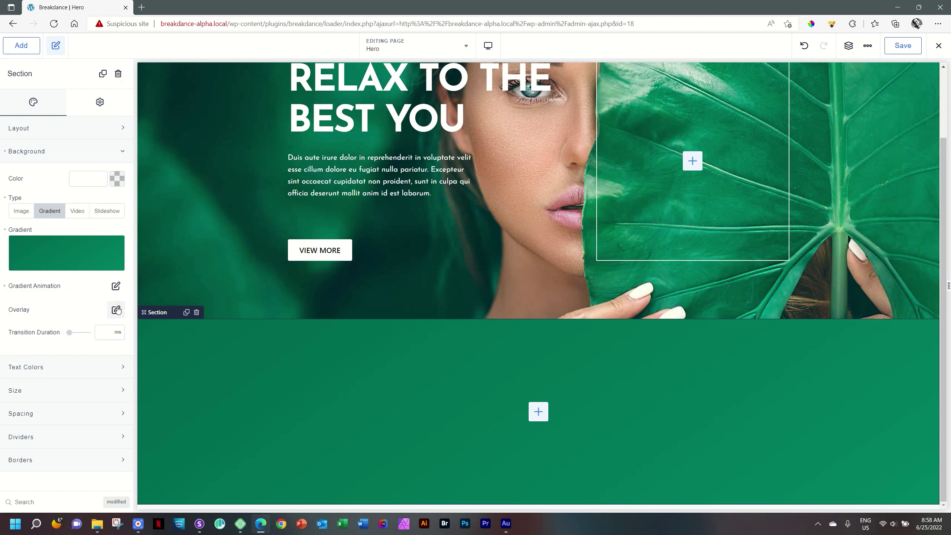
# - Change the gradient's second color stop to a contrasting purple, about 82005D
pyautogui.click(64, 258)
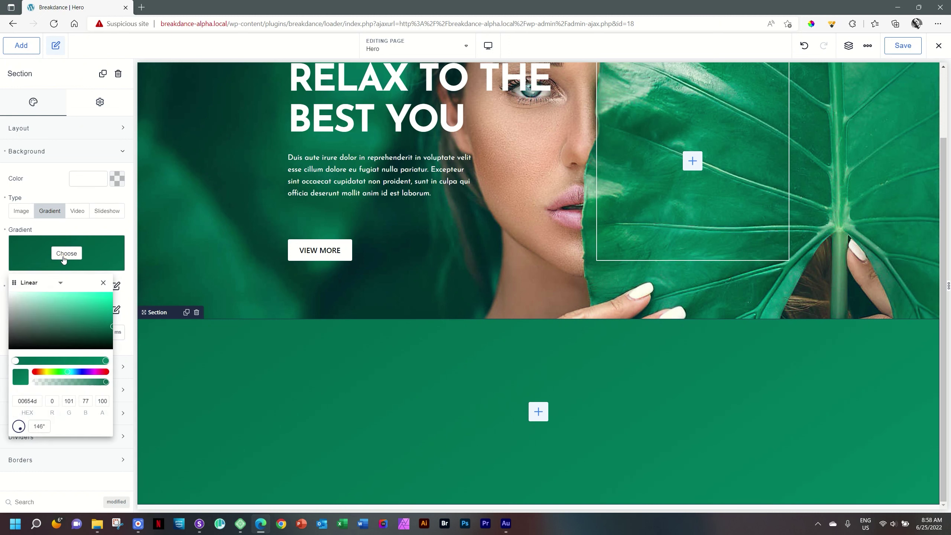
pyautogui.click(105, 361)
pyautogui.click(97, 372)
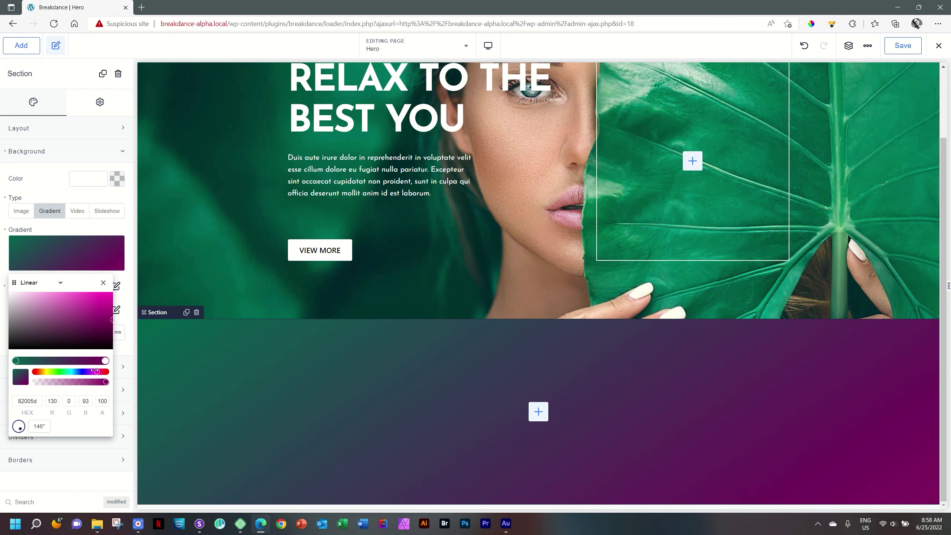
pyautogui.click(104, 283)
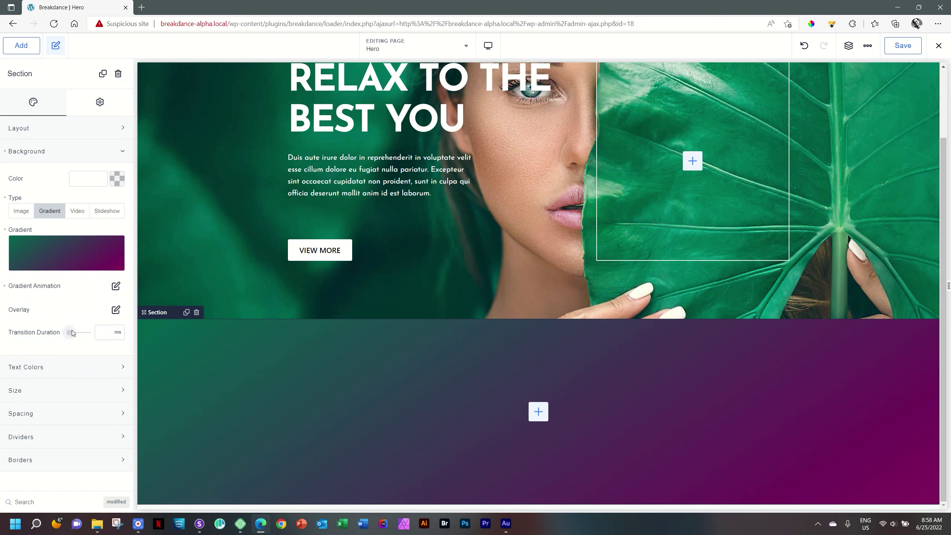
# - Lower the gradient animation to a scale of 100% and a speed of 1 s
pyautogui.click(115, 286)
pyautogui.moveTo(29, 371); pyautogui.dragTo(1, 374)
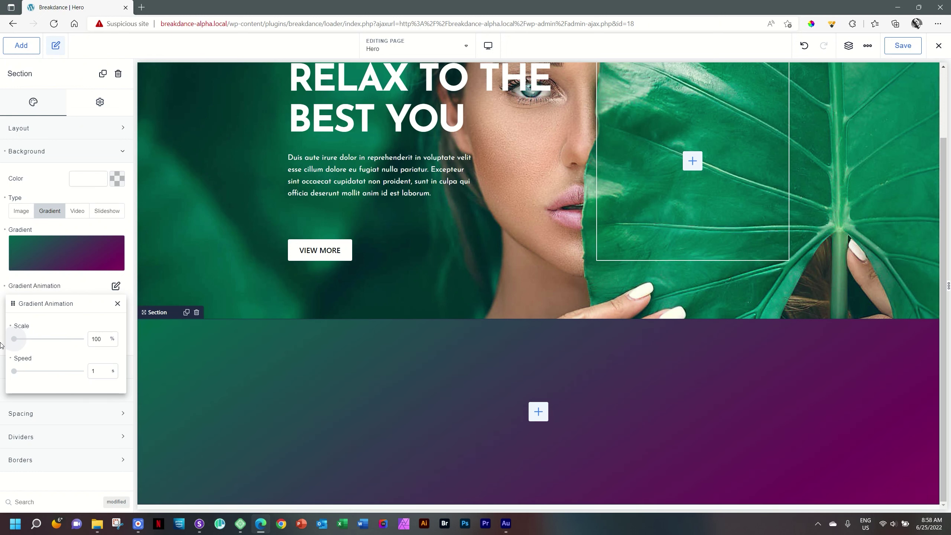
pyautogui.click(117, 304)
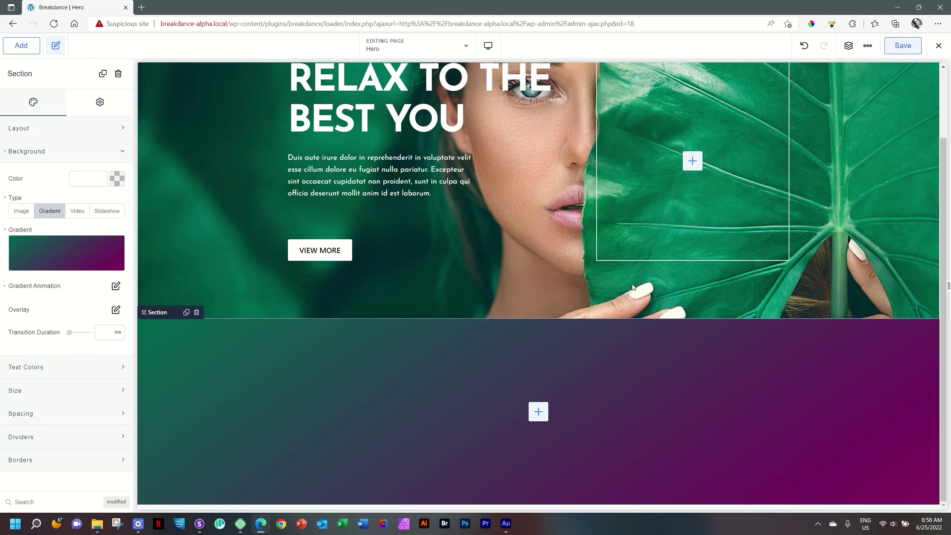
# - Save the page, check the gradient section on the site's frontend, and return to the builder
pyautogui.hotkey('ctrl', 's')
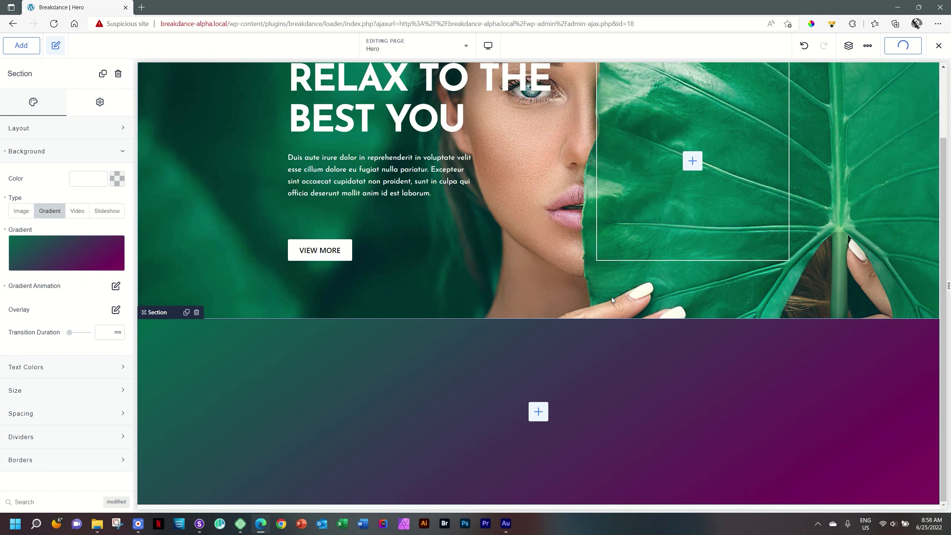
pyautogui.click(940, 47)
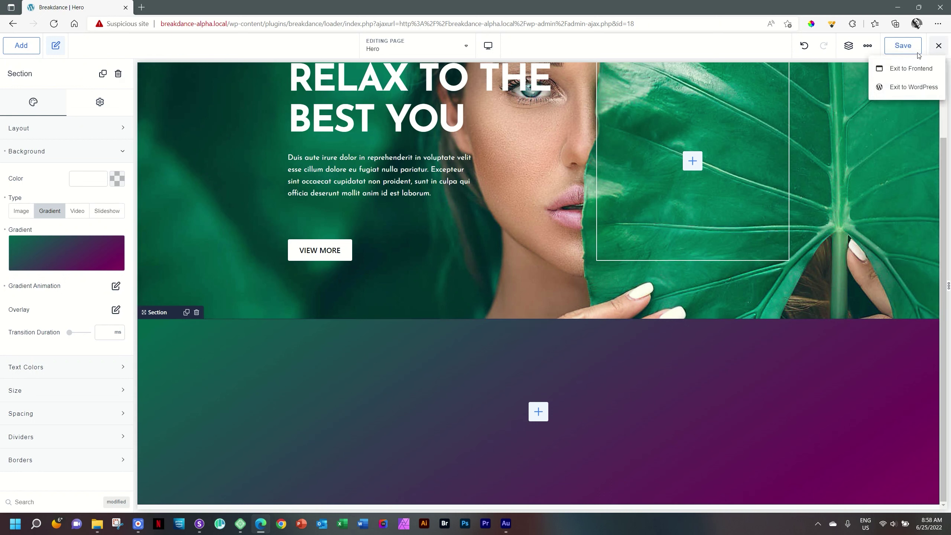
pyautogui.click(903, 71)
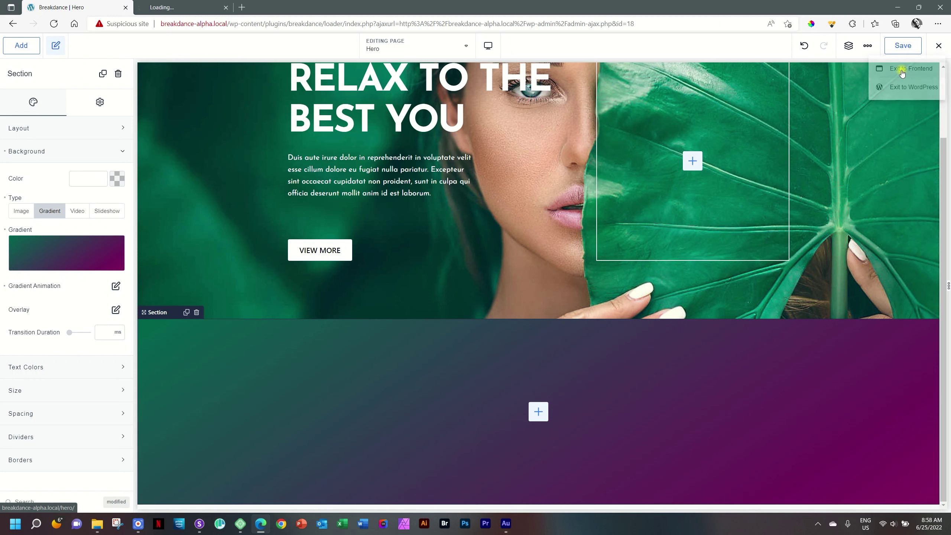
pyautogui.click(162, 5)
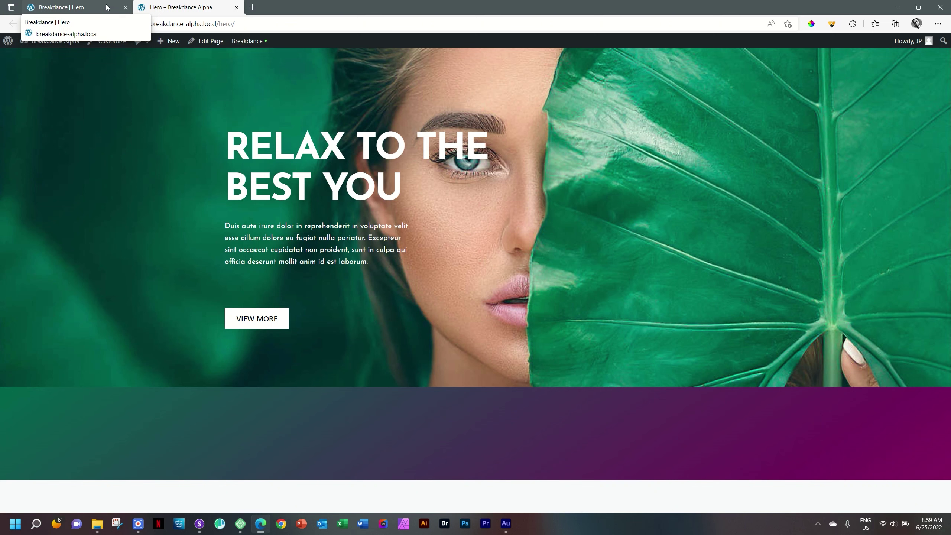
pyautogui.click(237, 8)
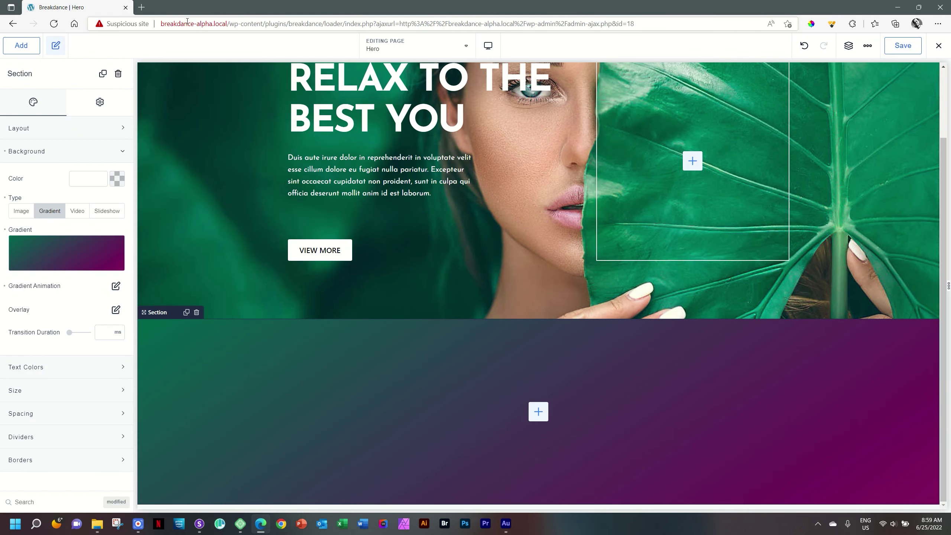
# - Set both color stops of the section's background gradient to 00654D
pyautogui.click(64, 251)
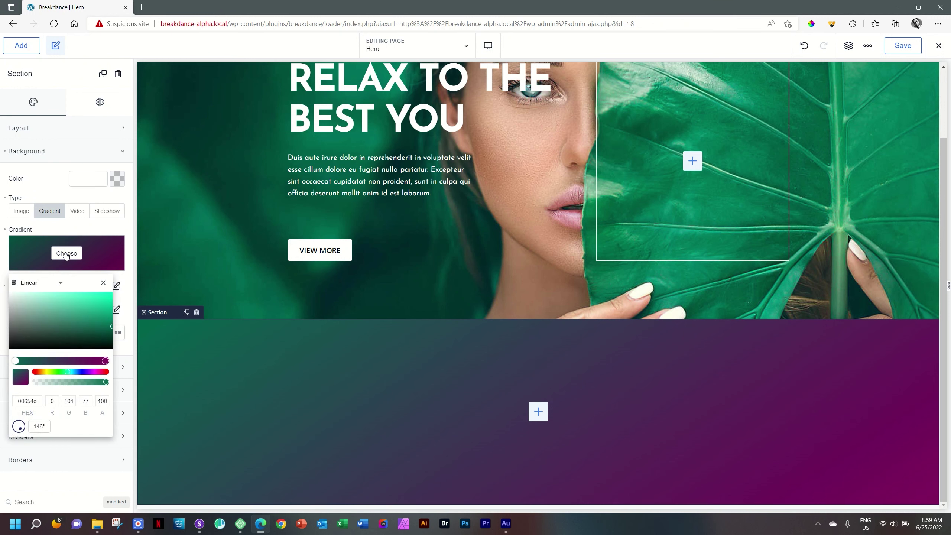
pyautogui.doubleClick(32, 401)
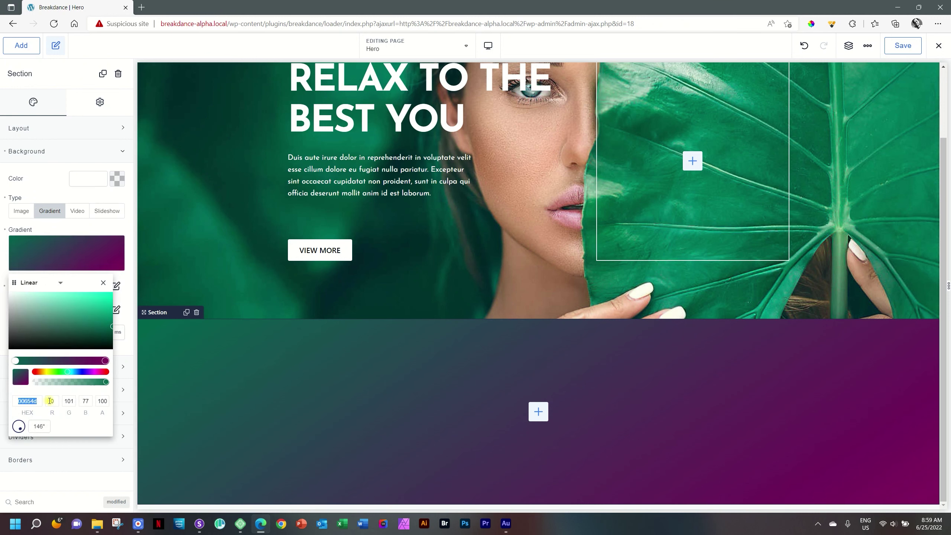
pyautogui.write('00654D')
pyautogui.click(112, 329)
pyautogui.doubleClick(23, 404)
pyautogui.write('00654D')
pyautogui.click(104, 360)
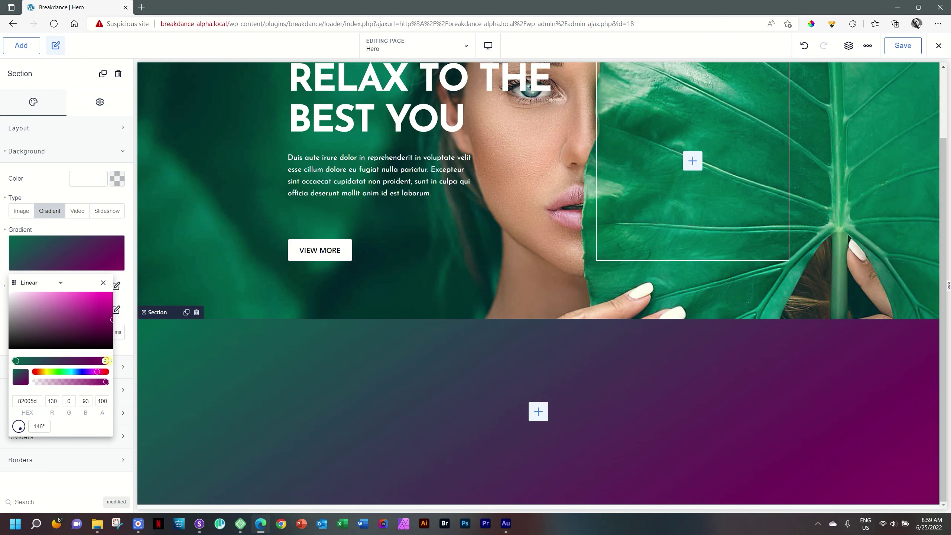
pyautogui.doubleClick(23, 402)
pyautogui.write('00654D')
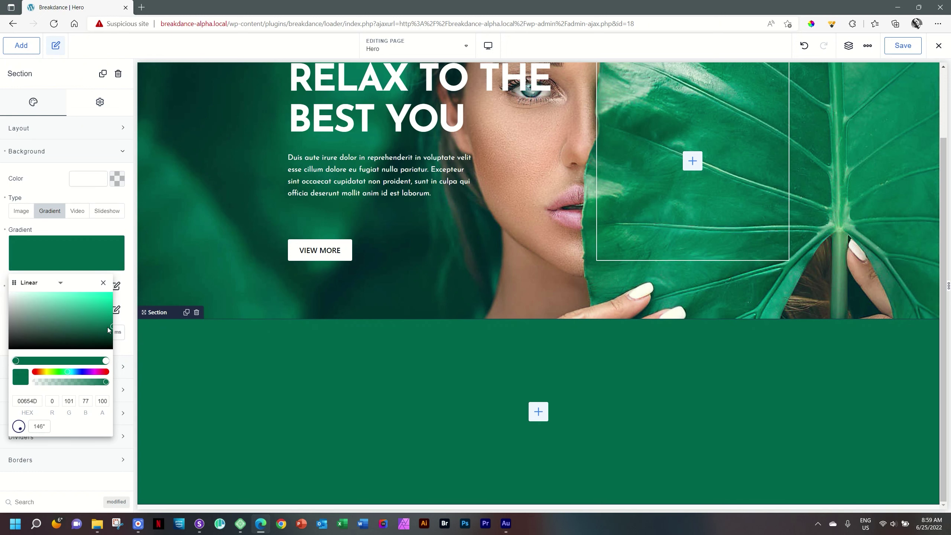
# - Lighten the gradient's second color stop to about 00AA82 and set the gradient angle to 0°
pyautogui.moveTo(110, 327); pyautogui.dragTo(117, 314)
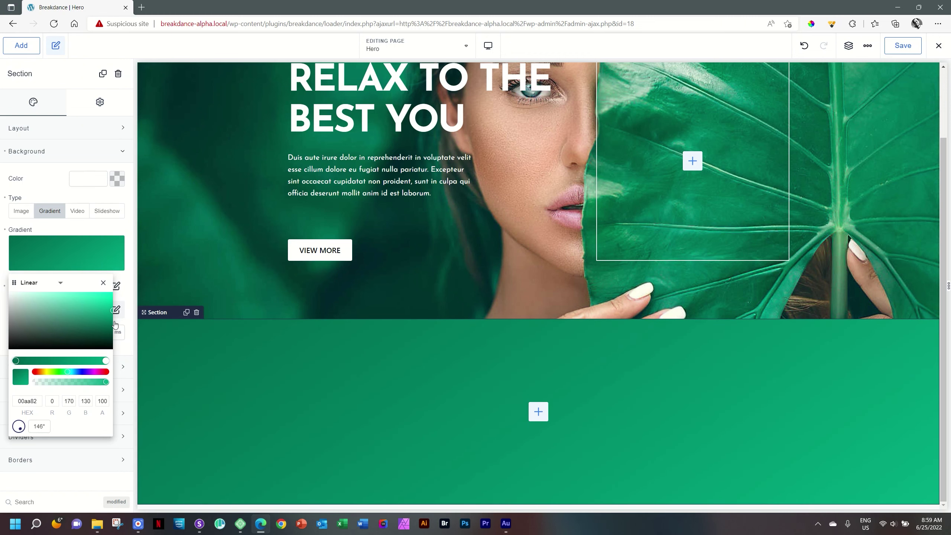
pyautogui.click(24, 420)
pyautogui.click(17, 414)
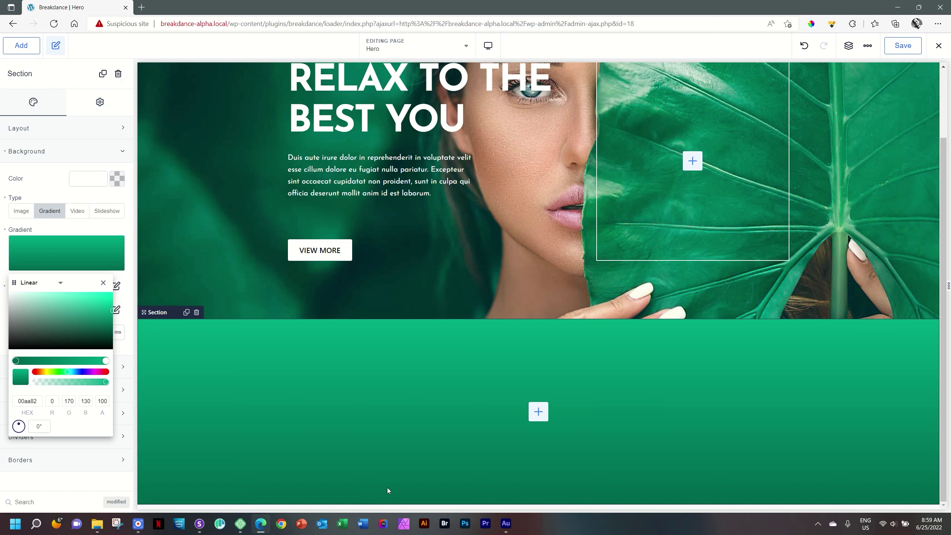
pyautogui.click(103, 285)
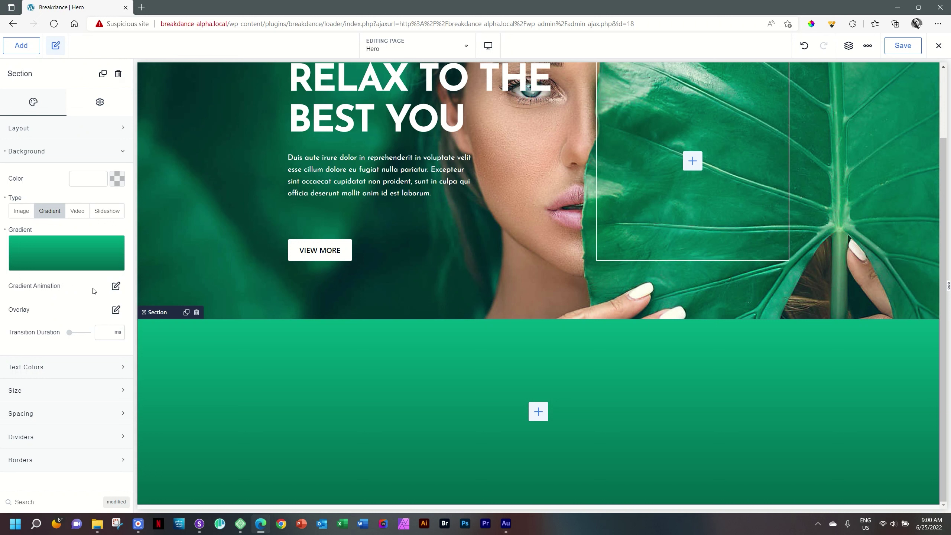
# - Set the speed of the section's gradient animation to 8 s
pyautogui.click(116, 287)
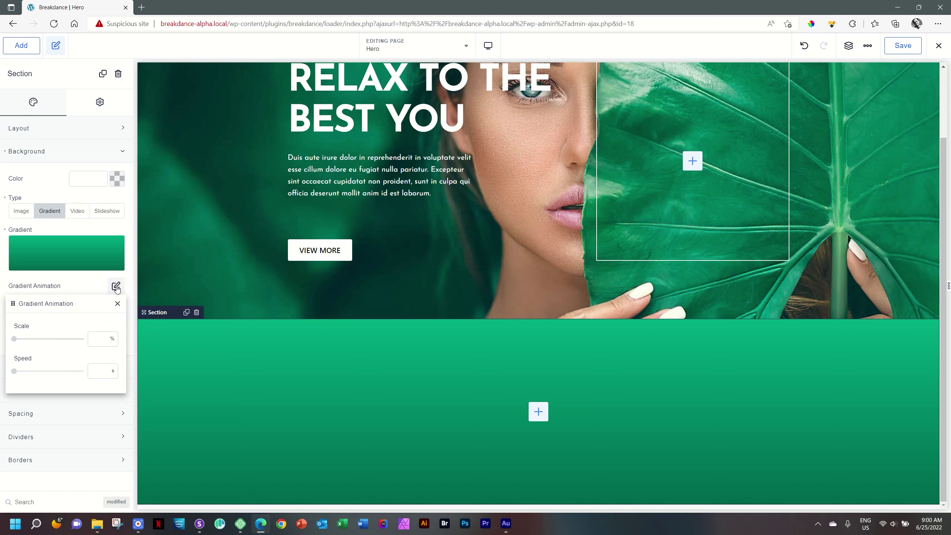
pyautogui.click(15, 372)
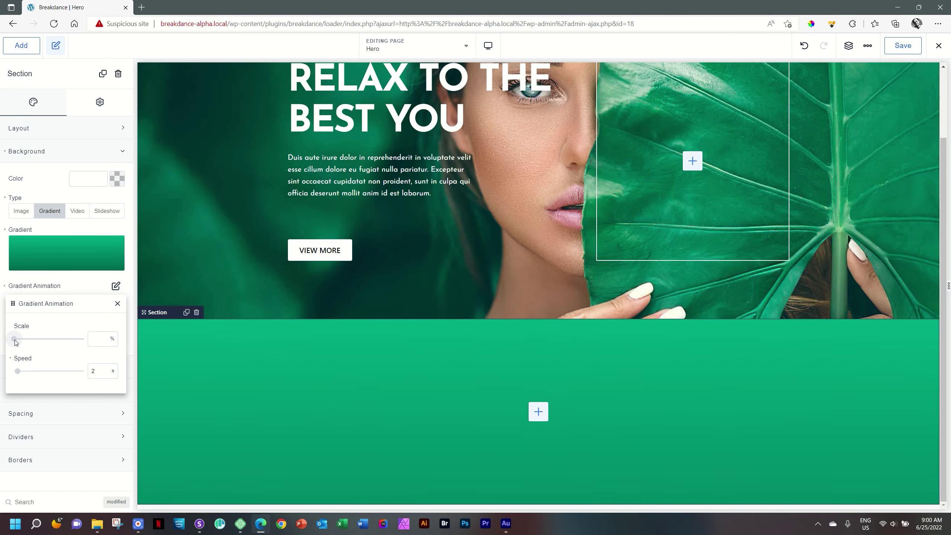
pyautogui.moveTo(18, 371); pyautogui.dragTo(30, 373)
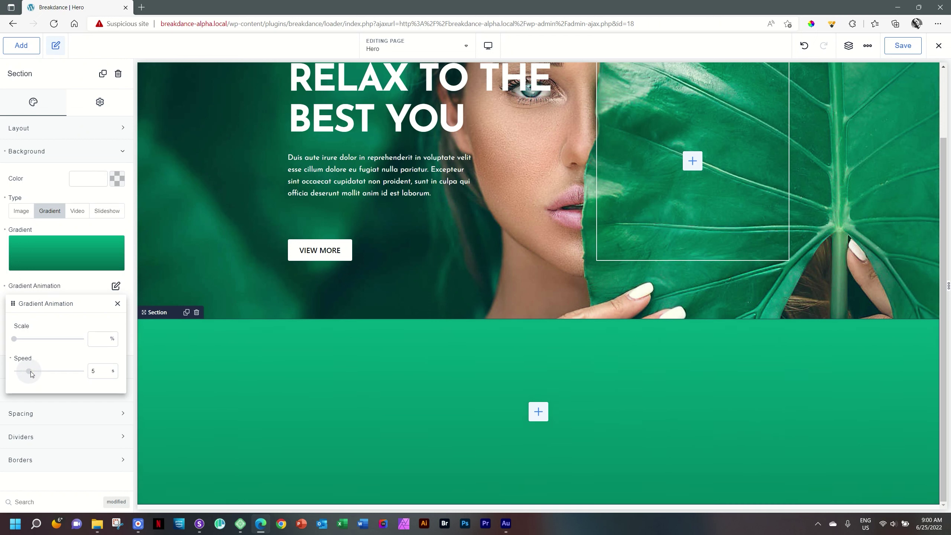
pyautogui.moveTo(31, 372); pyautogui.dragTo(40, 372)
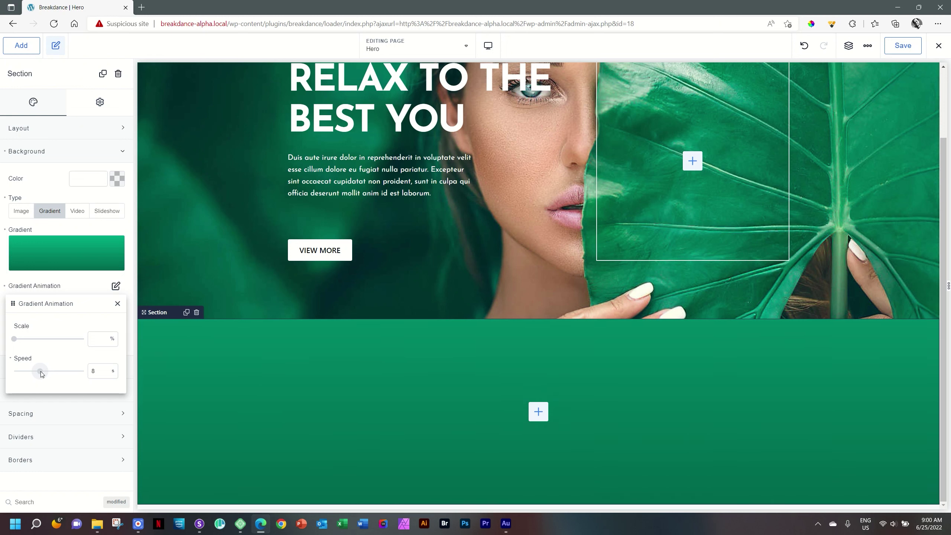
# - Save the page, check the 8 s gradient animation on the site's frontend, and return to the builder
pyautogui.click(117, 304)
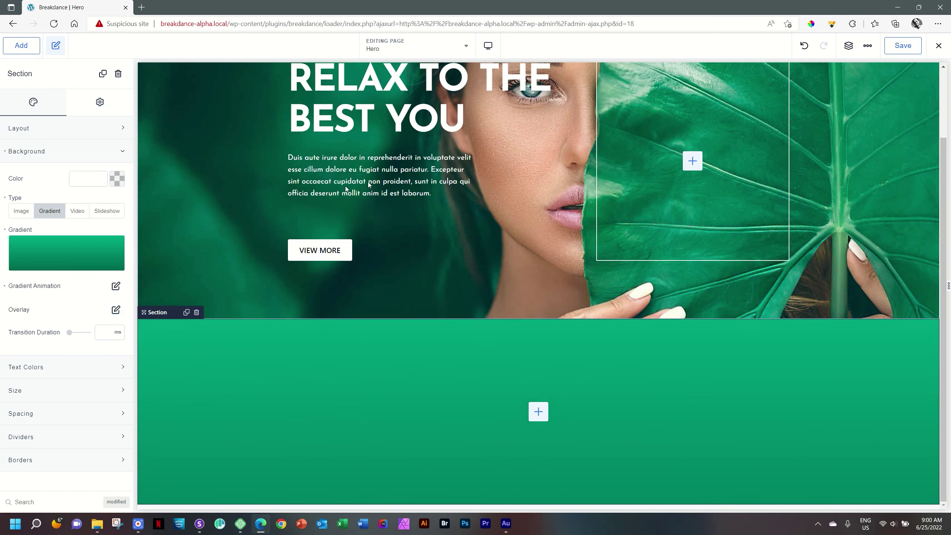
pyautogui.click(916, 48)
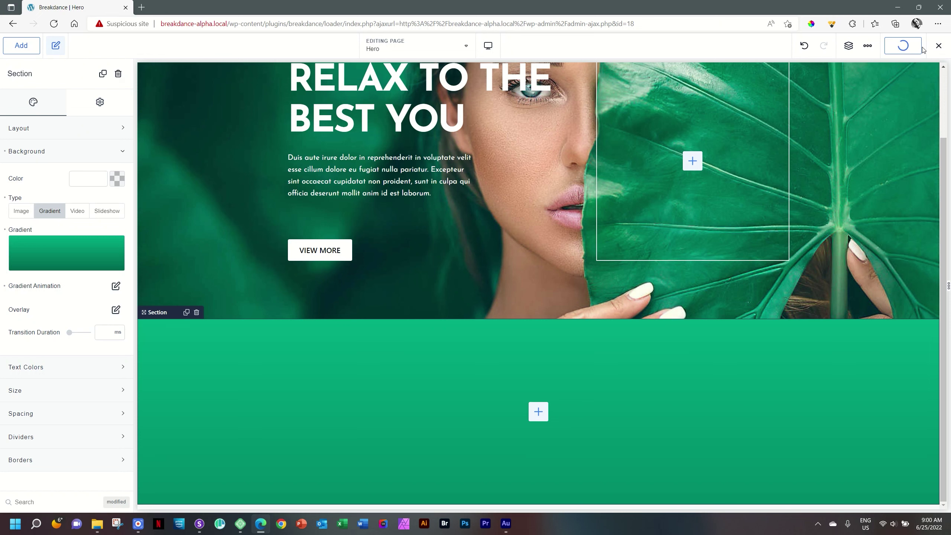
pyautogui.click(938, 47)
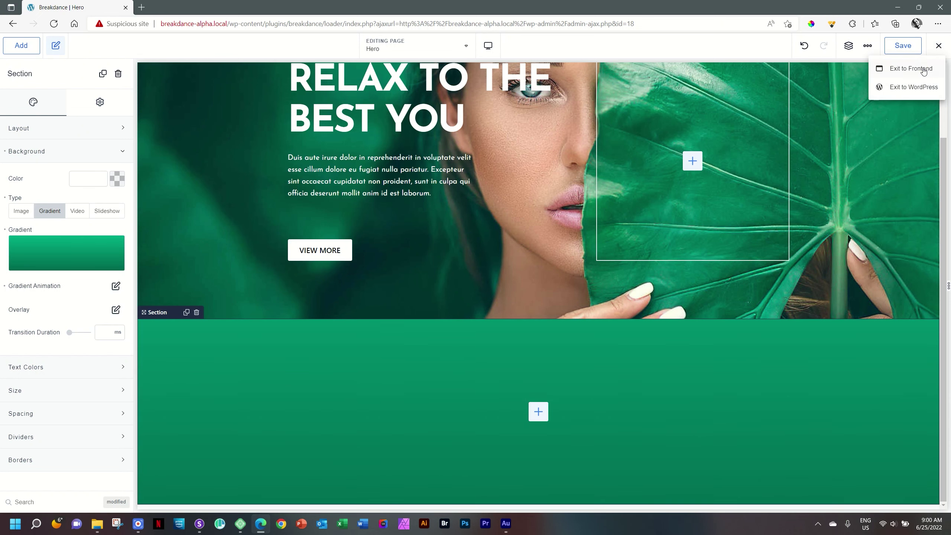
pyautogui.click(924, 69)
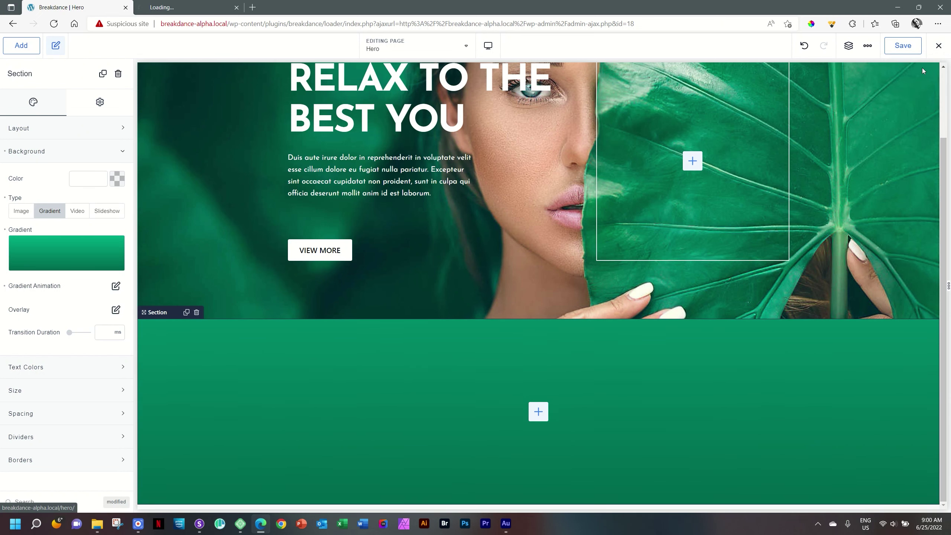
pyautogui.click(143, 5)
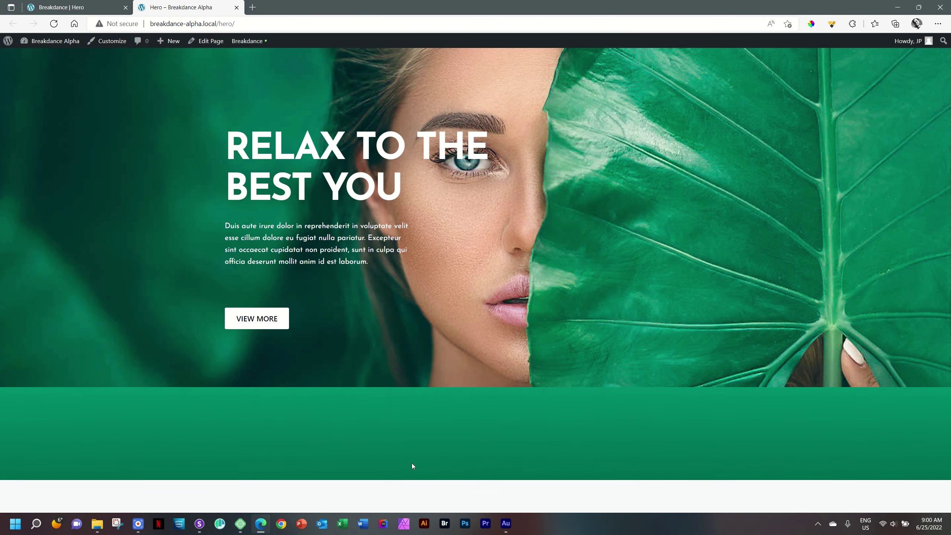
pyautogui.click(237, 8)
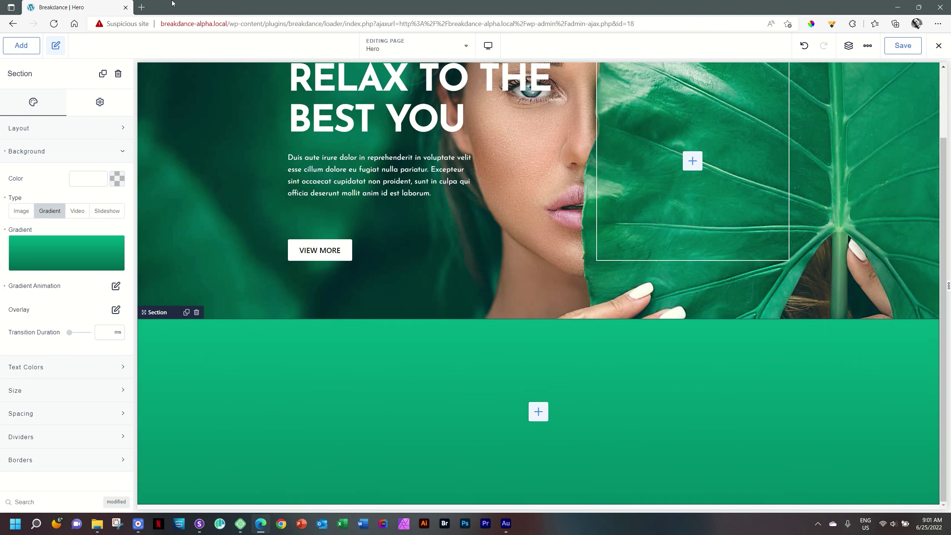
# - Add a Text element inside the empty gradient section below the hero
pyautogui.click(122, 151)
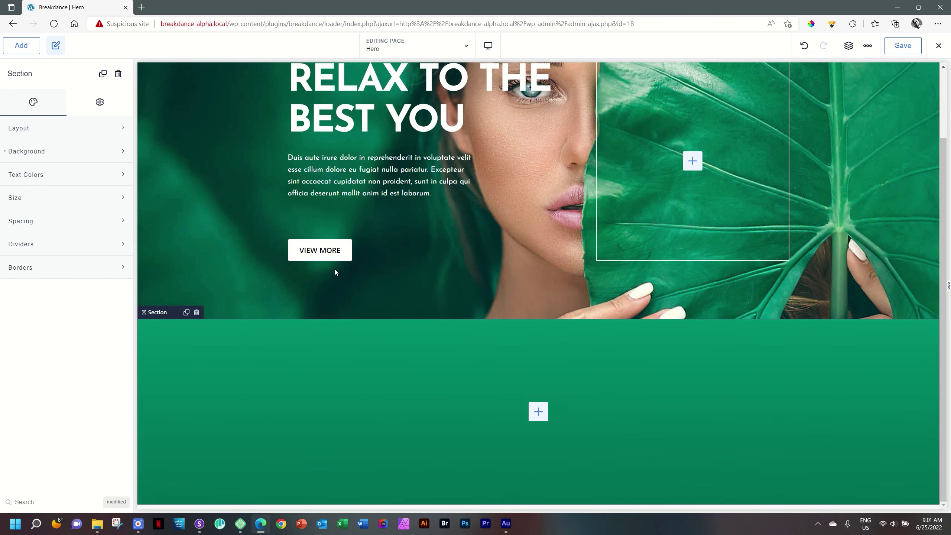
pyautogui.click(542, 417)
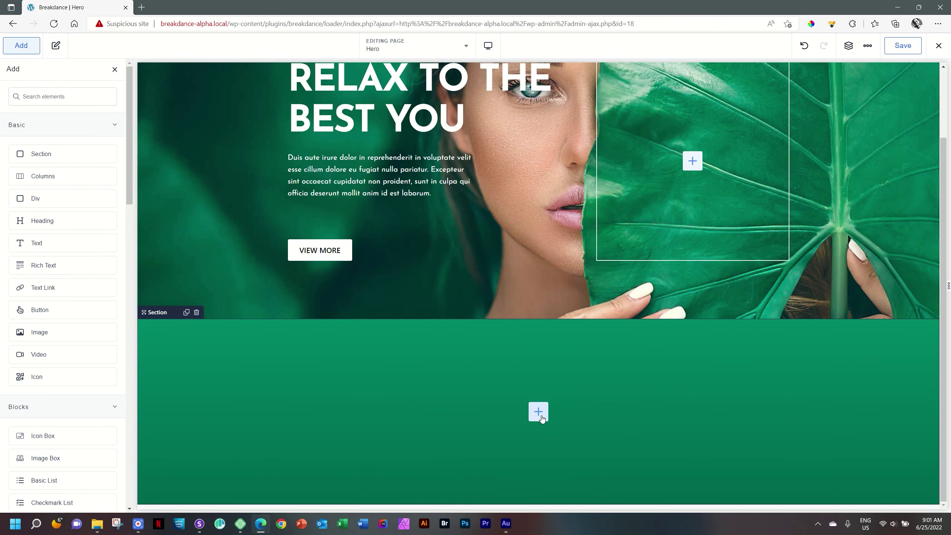
pyautogui.click(43, 244)
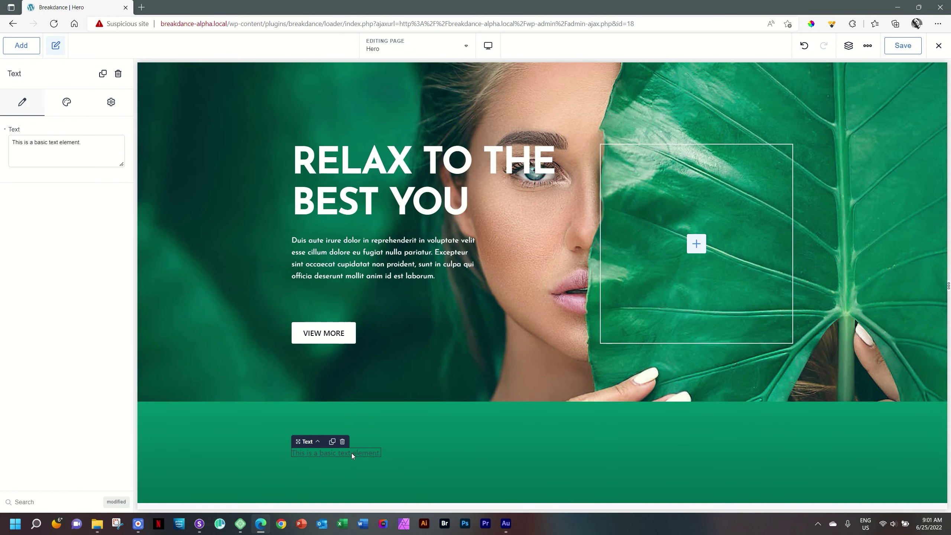
# - Add a new empty section below the gradient section
pyautogui.click(21, 45)
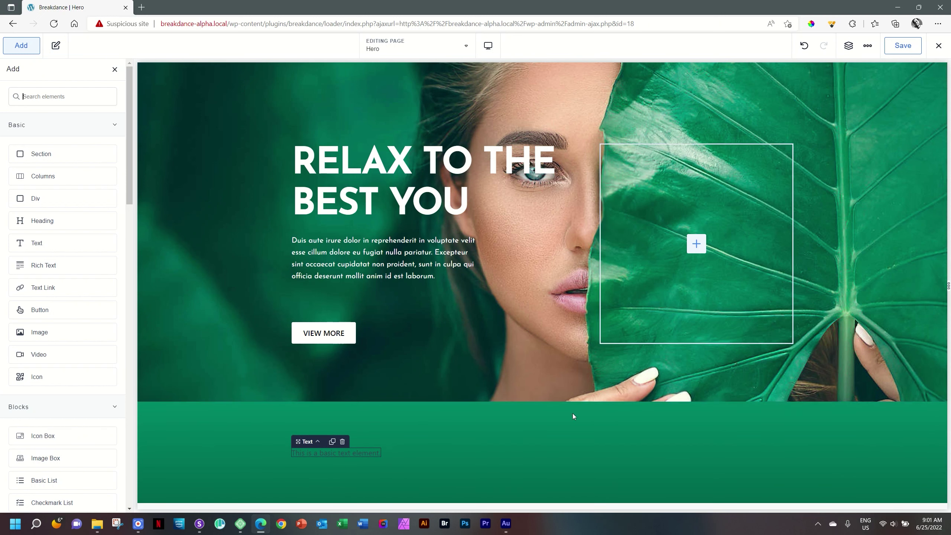
pyautogui.click(590, 463)
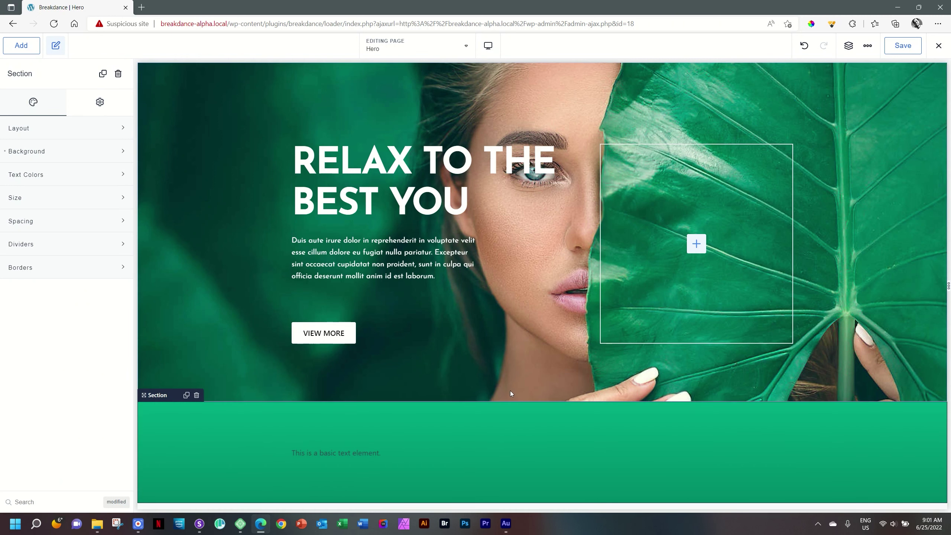
pyautogui.click(32, 50)
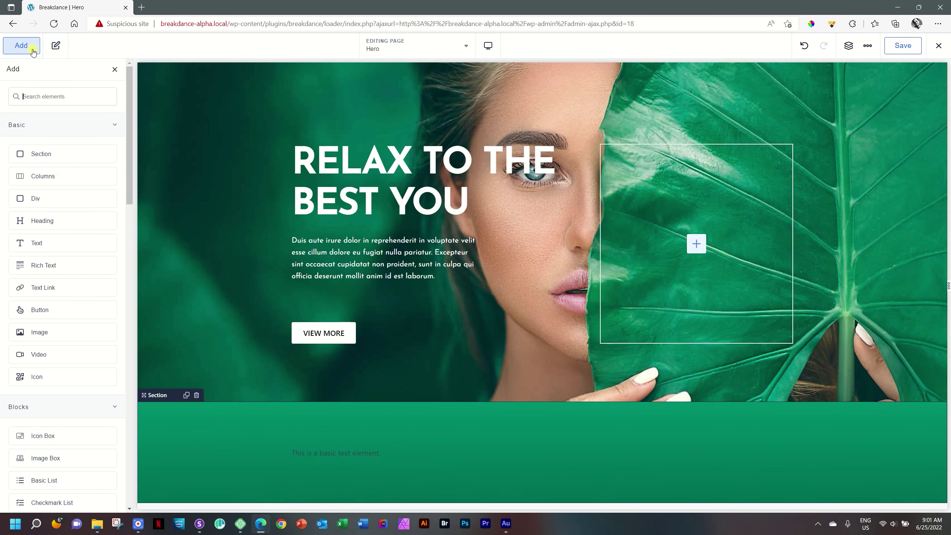
pyautogui.click(34, 153)
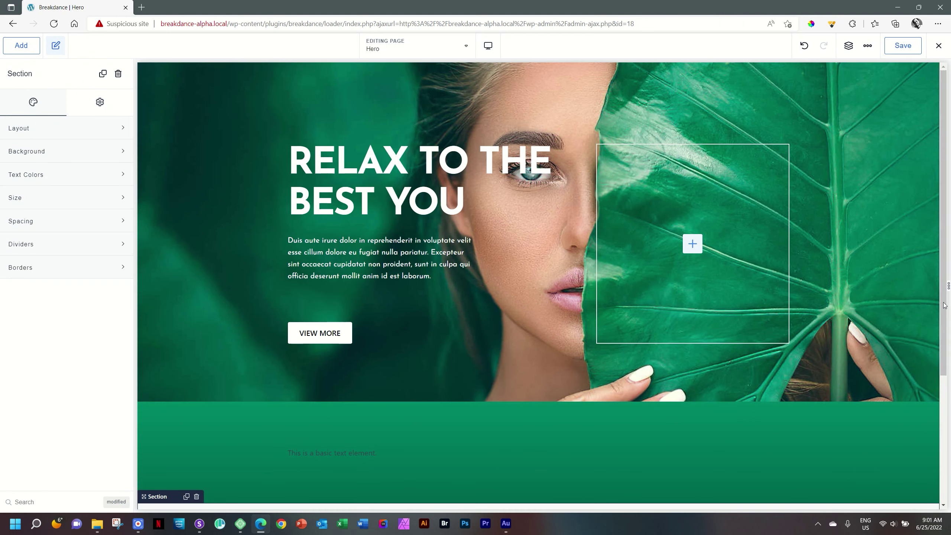
pyautogui.scroll(-3, 946, 305)
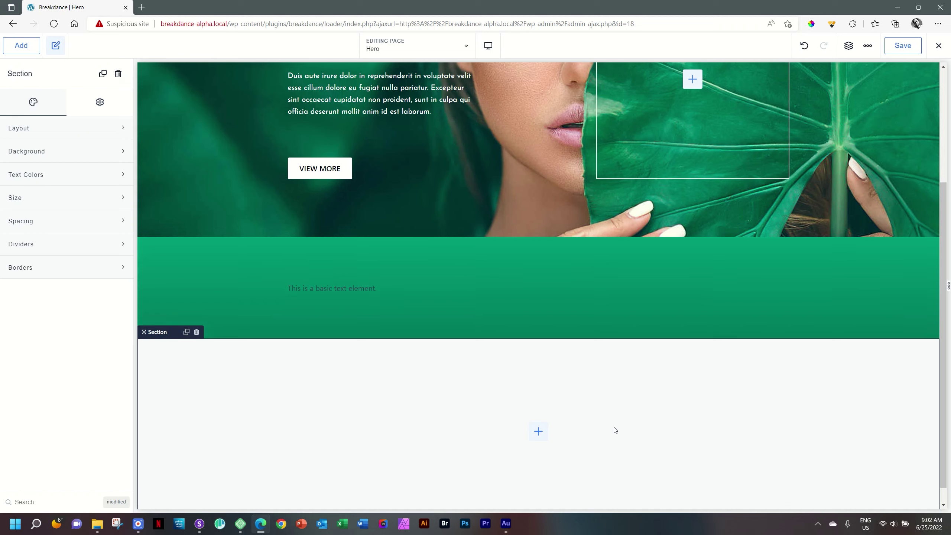
# - Open loremipsum.io in a new browser tab and copy the sample passage from "Ut enim ad minim veniam" through "id est laborum."
pyautogui.click(142, 7)
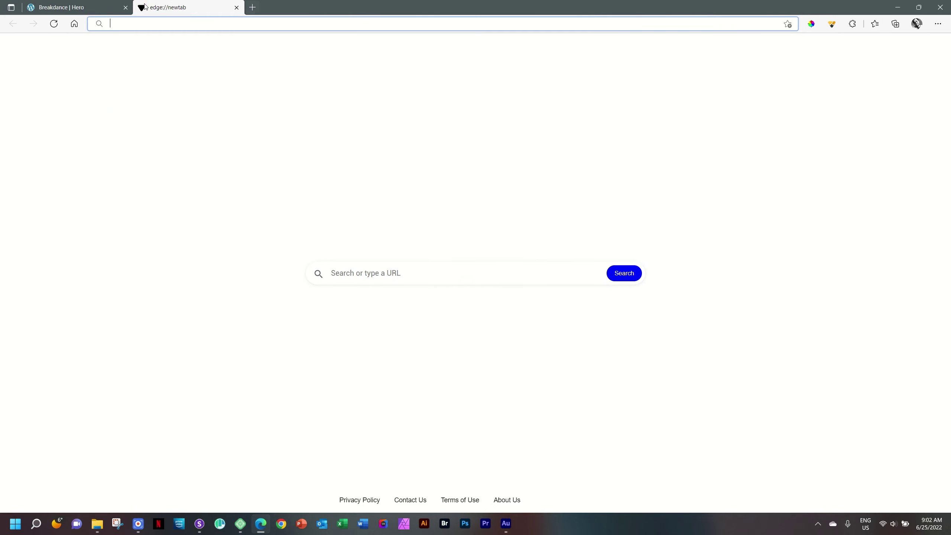
pyautogui.write('lorem')
pyautogui.press('Return')
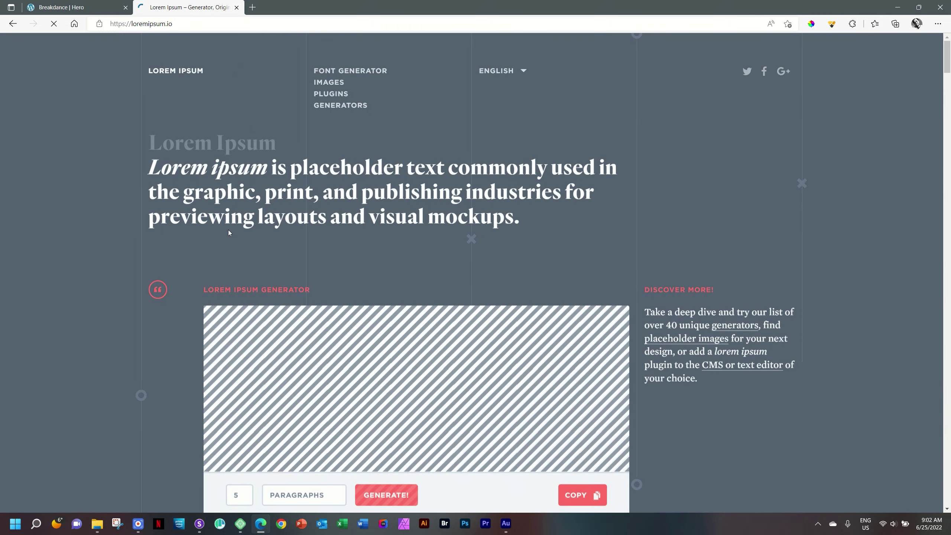
pyautogui.scroll(-8, 421, 182)
pyautogui.scroll(4, 421, 182)
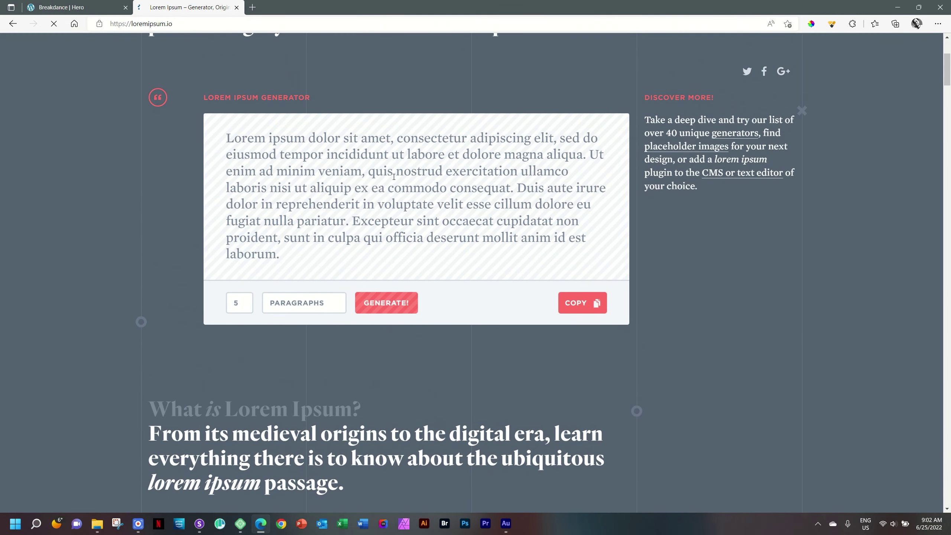
pyautogui.moveTo(516, 187); pyautogui.dragTo(282, 255)
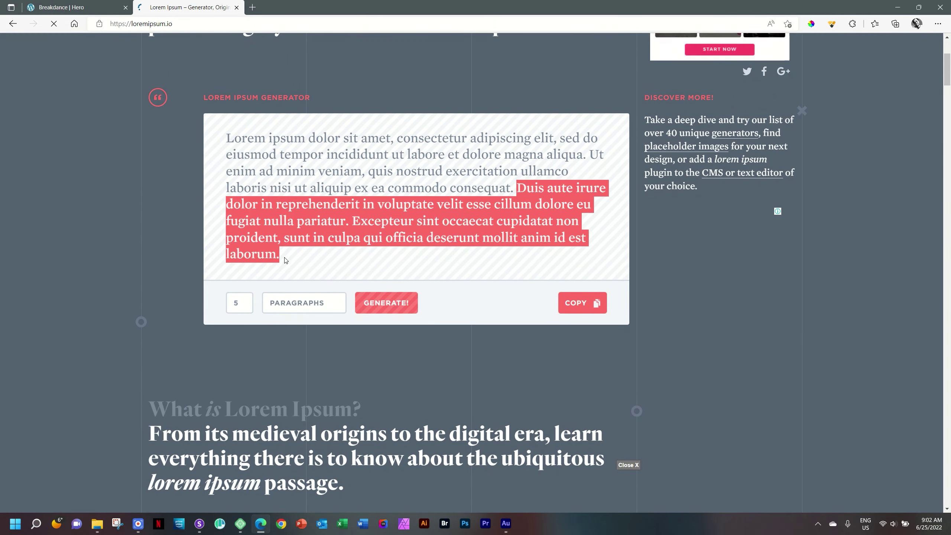
pyautogui.rightClick(415, 209)
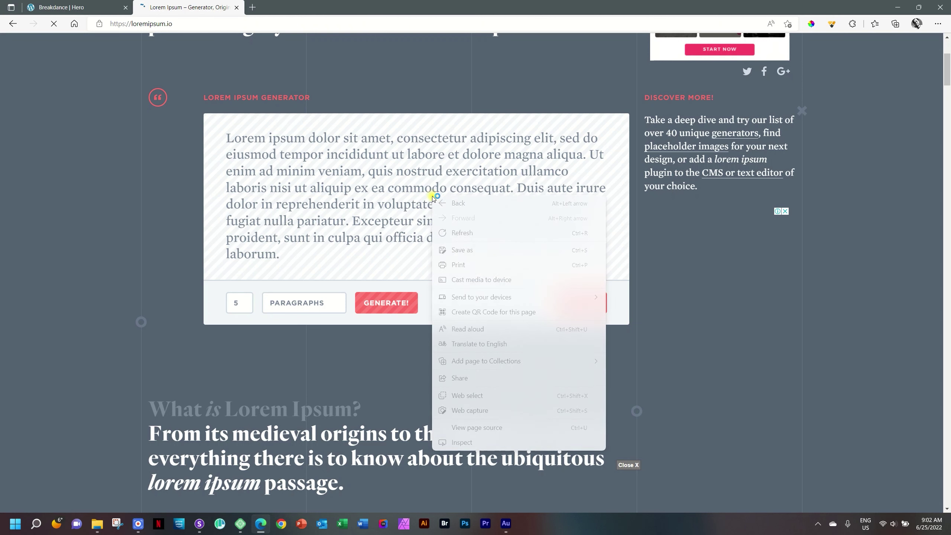
pyautogui.click(590, 153)
pyautogui.moveTo(591, 152); pyautogui.dragTo(288, 258)
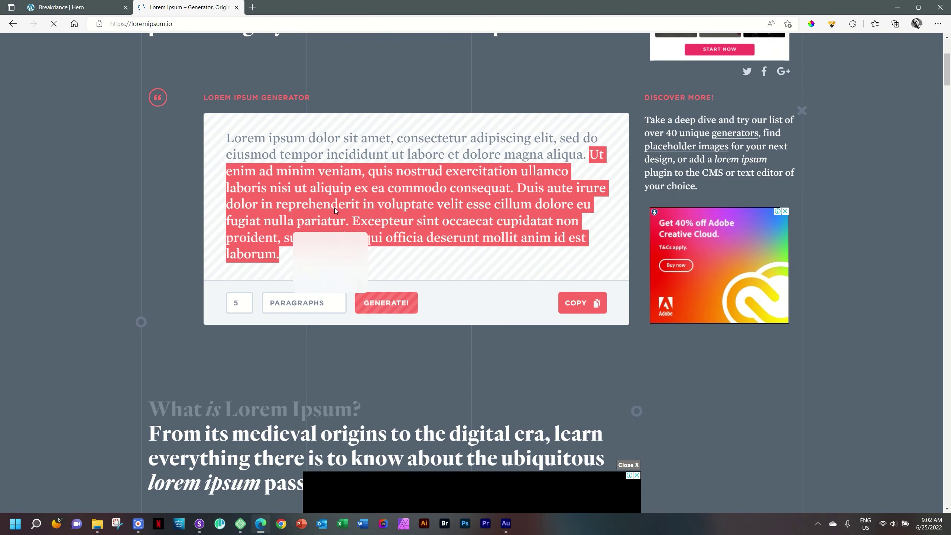
pyautogui.rightClick(336, 210)
pyautogui.click(341, 215)
# - Return to the builder and replace the gradient section's placeholder text with the copied lorem ipsum passage
pyautogui.click(77, 8)
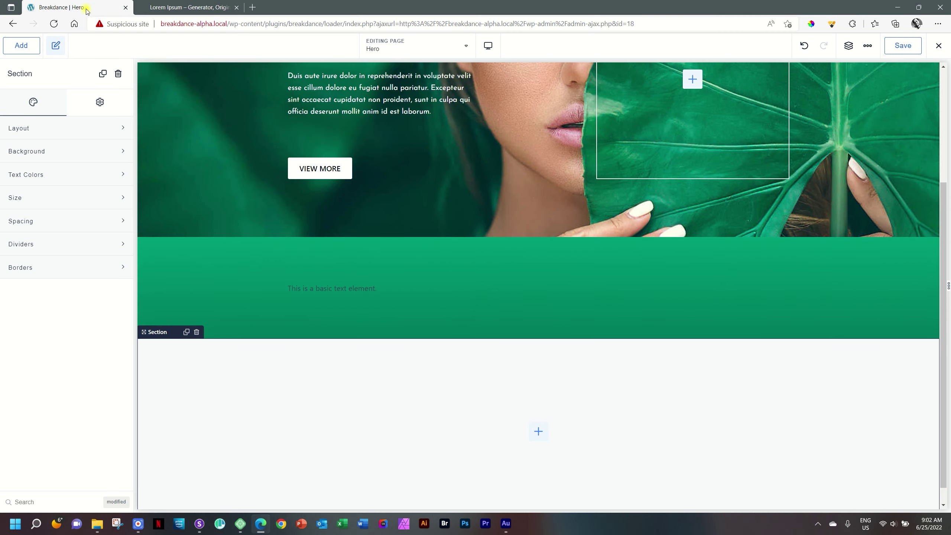
pyautogui.click(329, 289)
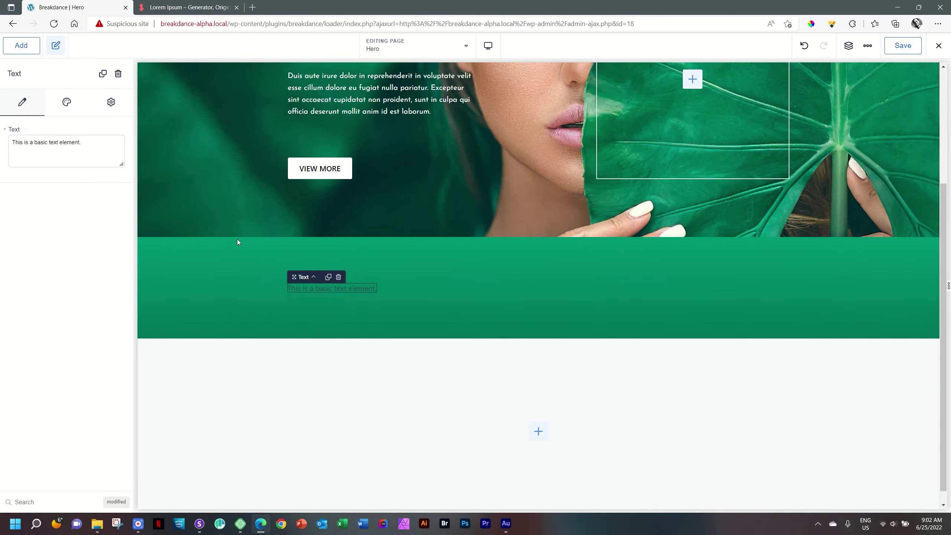
pyautogui.moveTo(84, 143); pyautogui.dragTo(4, 145)
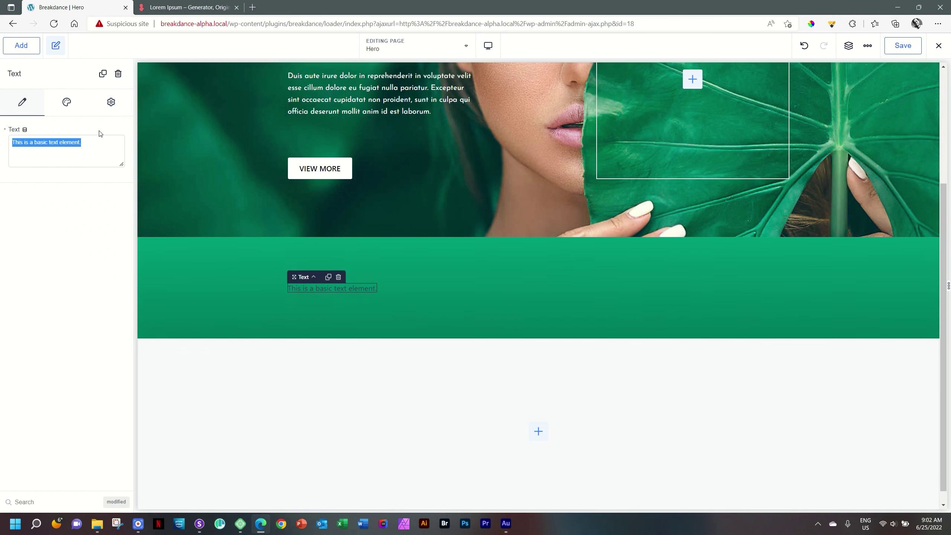
pyautogui.hotkey('ctrl', 'v')
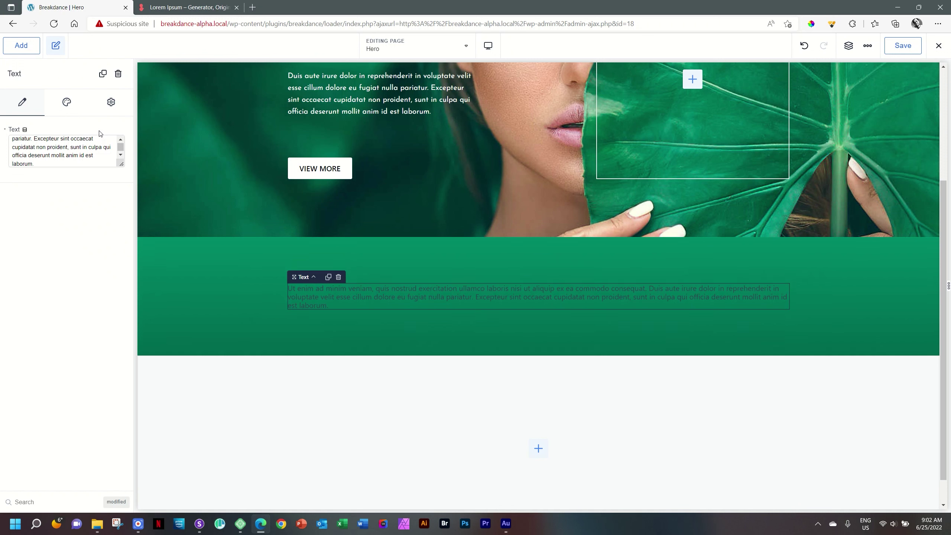
# - Set the gradient section's text color to White and center its alignment
pyautogui.click(66, 102)
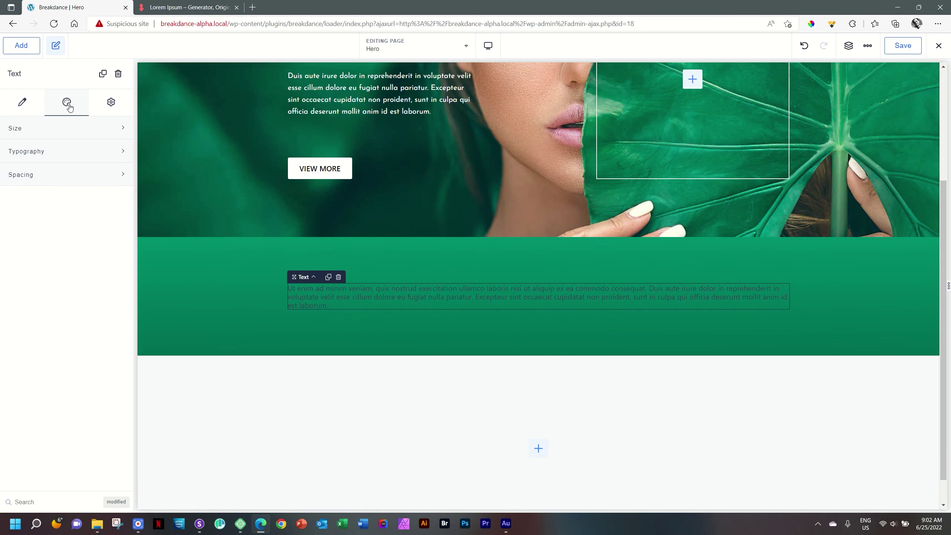
pyautogui.click(39, 153)
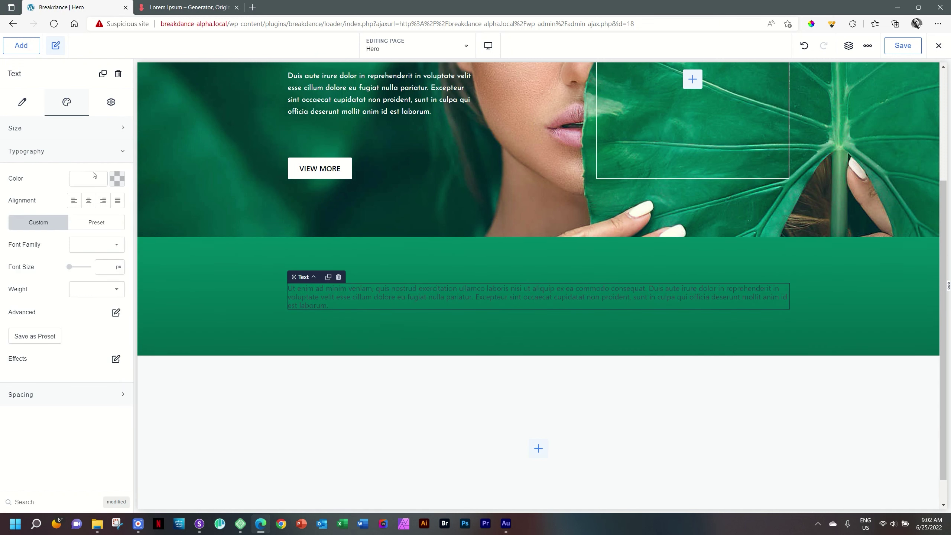
pyautogui.click(120, 181)
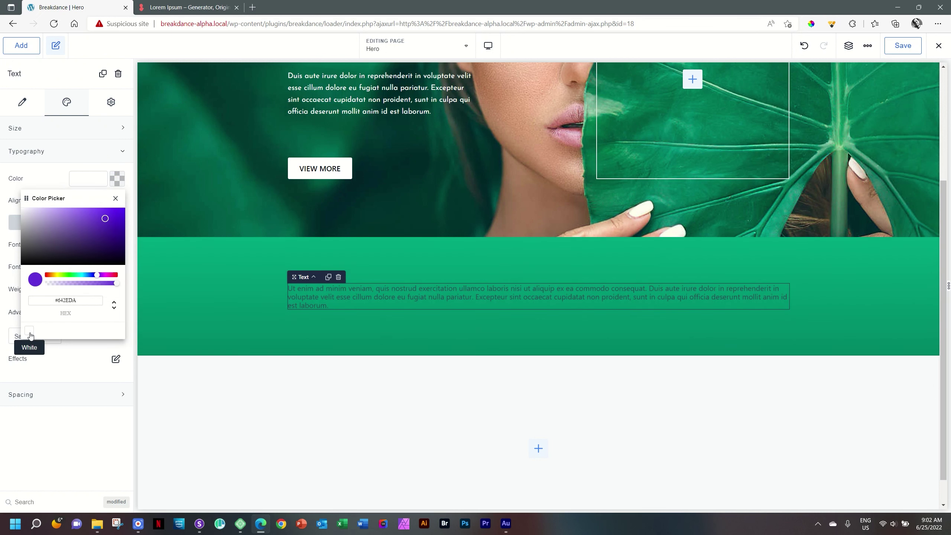
pyautogui.click(30, 331)
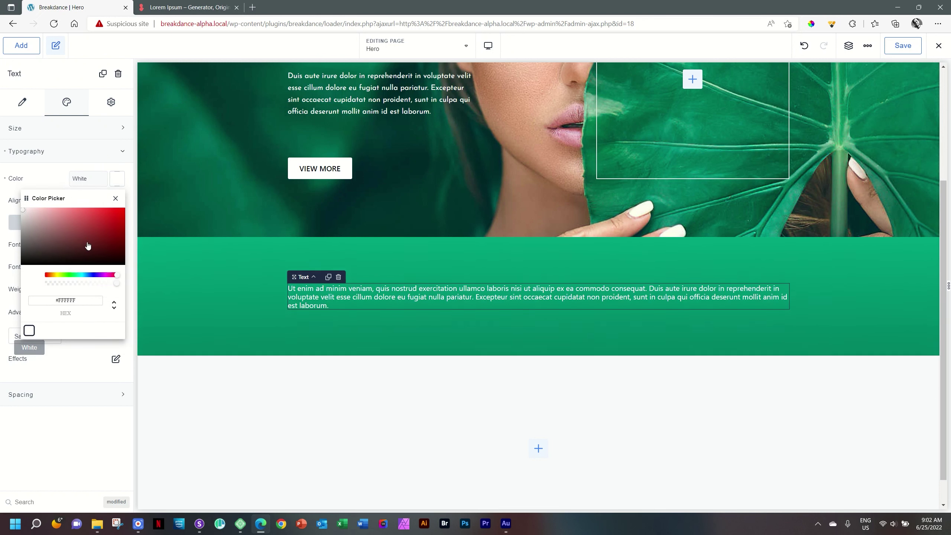
pyautogui.click(115, 199)
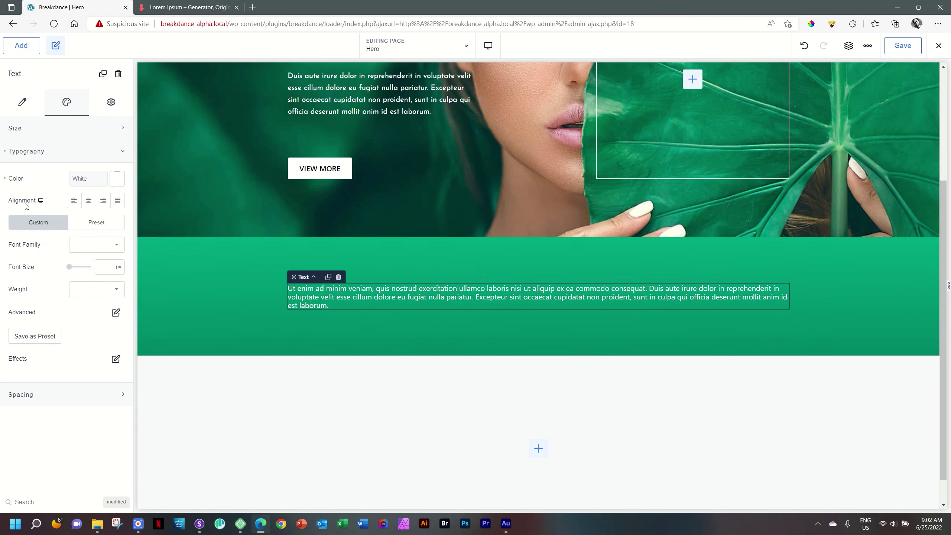
pyautogui.click(89, 202)
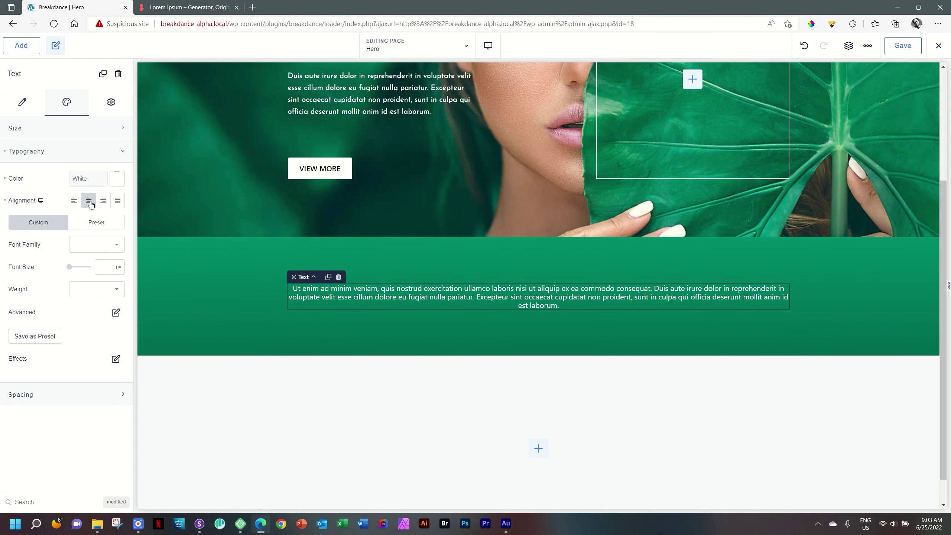
# - Set the gradient section's text to the Josefin Sans font at 16 px with weight 400
pyautogui.click(95, 247)
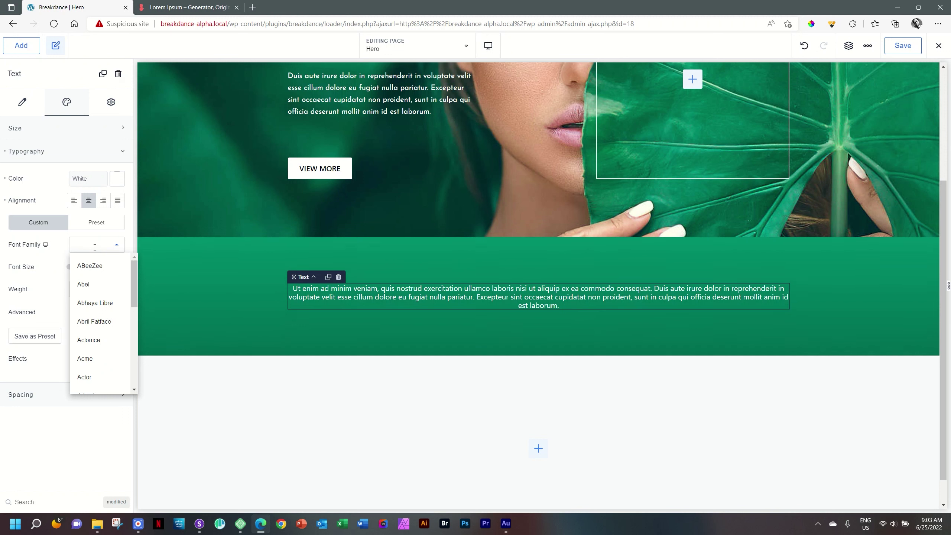
pyautogui.write('jose')
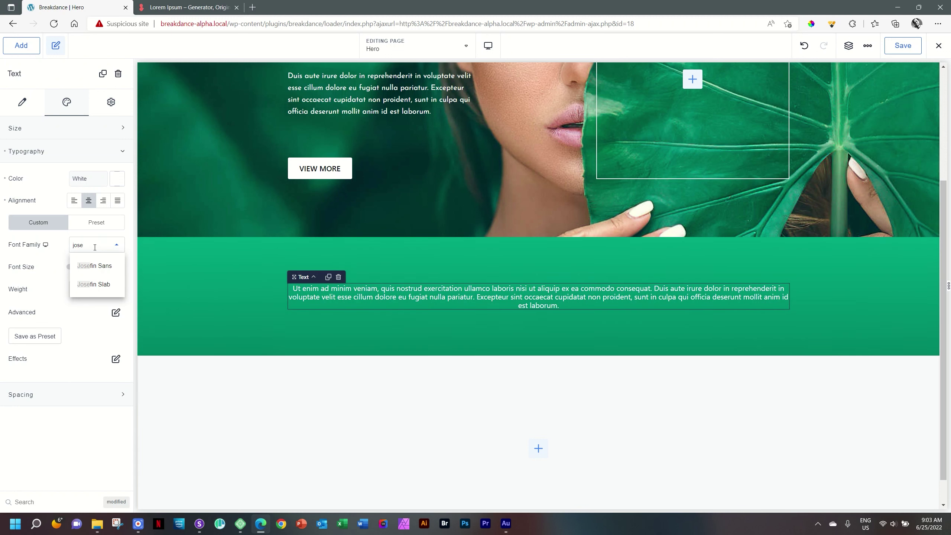
pyautogui.click(93, 267)
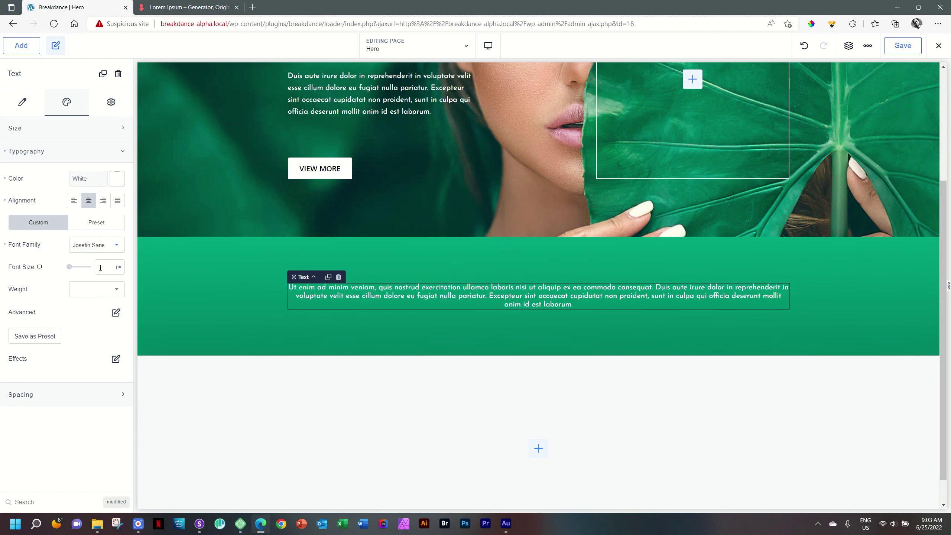
pyautogui.click(111, 268)
pyautogui.write('16')
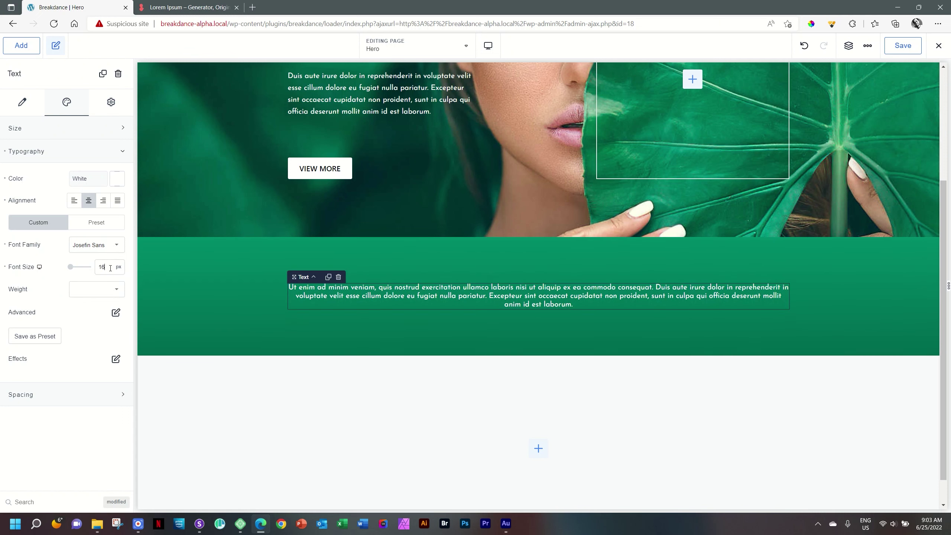
pyautogui.click(116, 290)
pyautogui.click(98, 351)
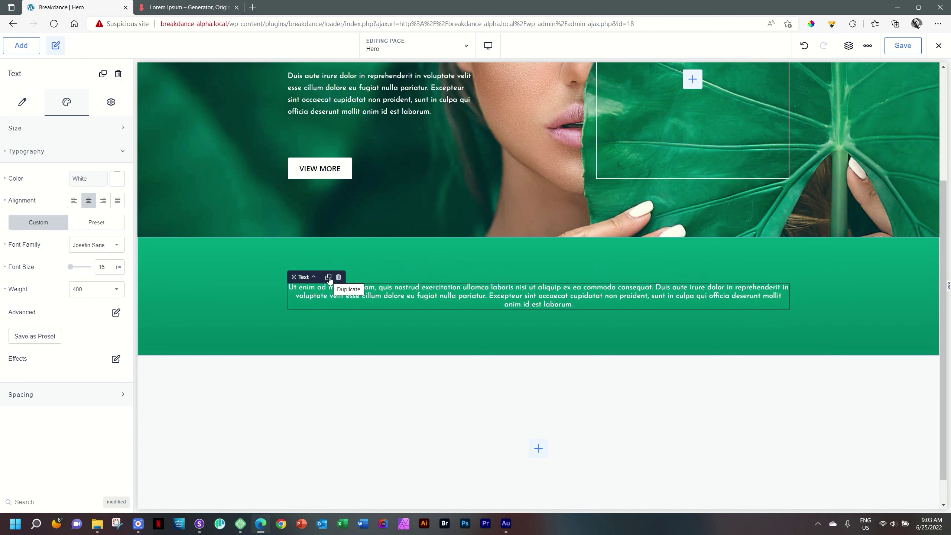
# - Duplicate the quote text in the gradient section and replace the copy's content with the person's name followed by "- CEO"
pyautogui.rightClick(403, 296)
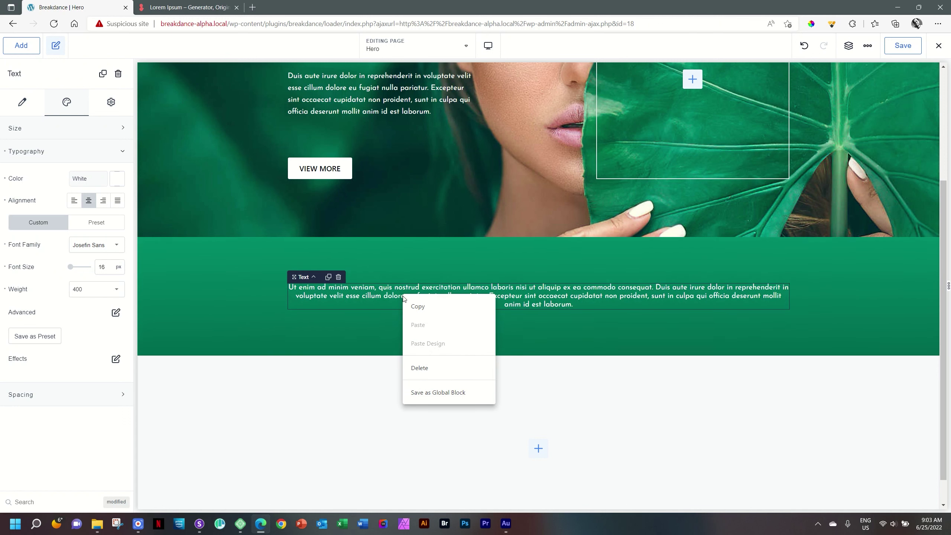
pyautogui.click(329, 277)
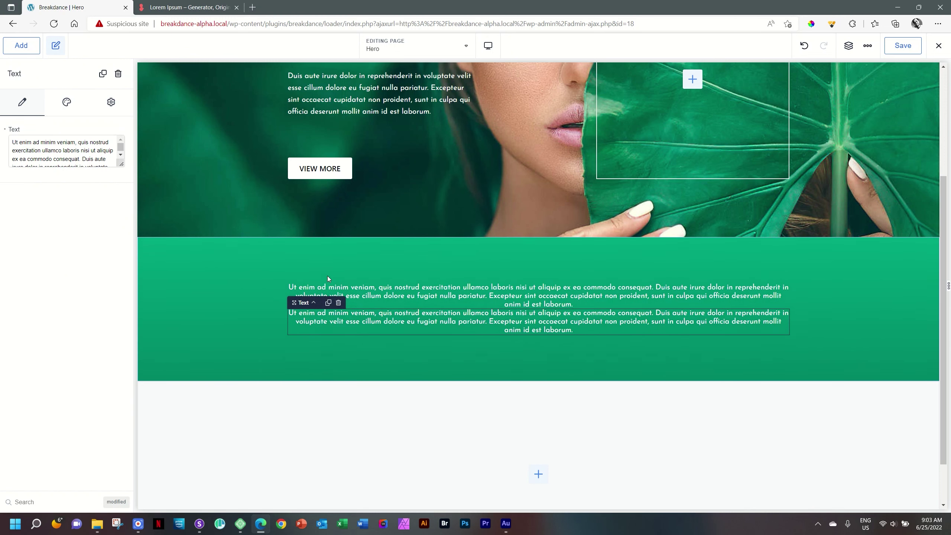
pyautogui.doubleClick(64, 151)
pyautogui.hotkey('ctrl', 'a')
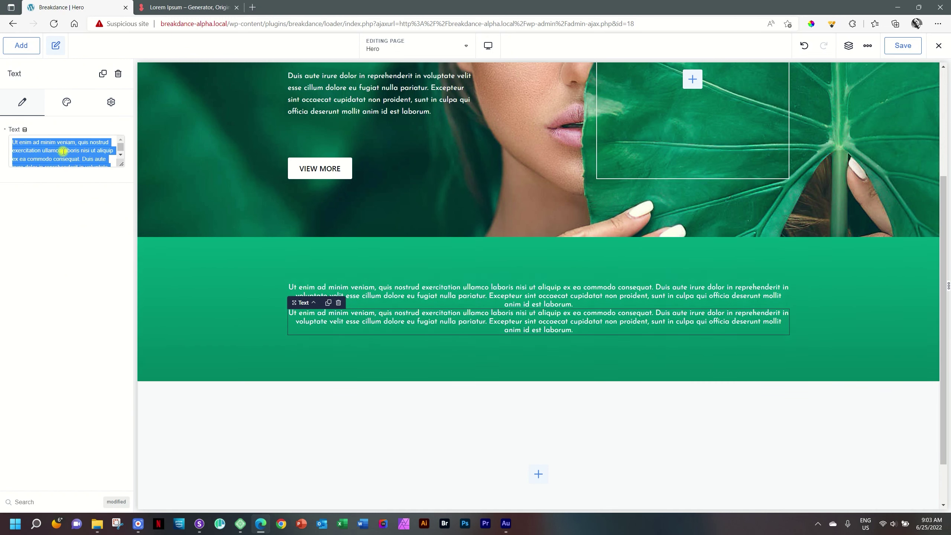
pyautogui.write('Simple')
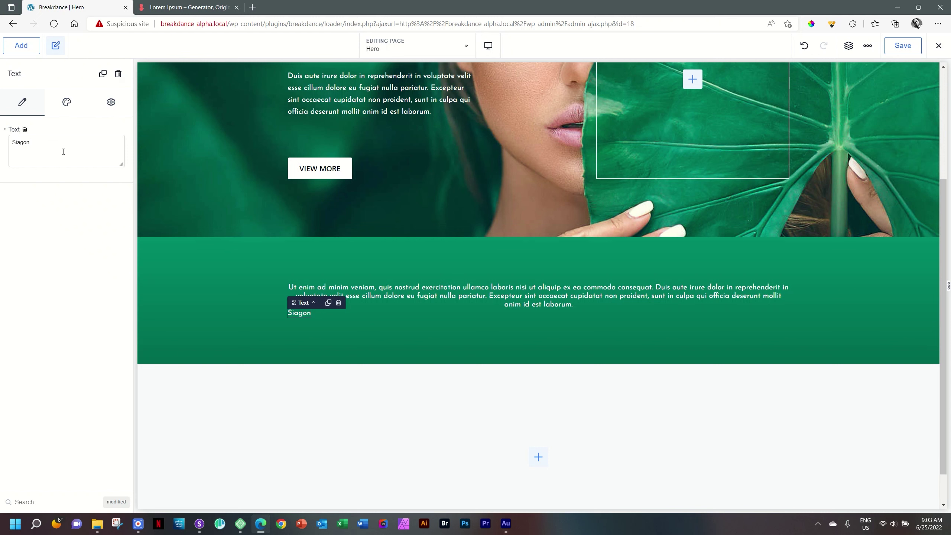
pyautogui.press('BackSpace')
pyautogui.press('BackSpace')
pyautogui.press('BackSpace')
pyautogui.press('BackSpace')
pyautogui.press('BackSpace')
pyautogui.write('aigon Joe - CEO')
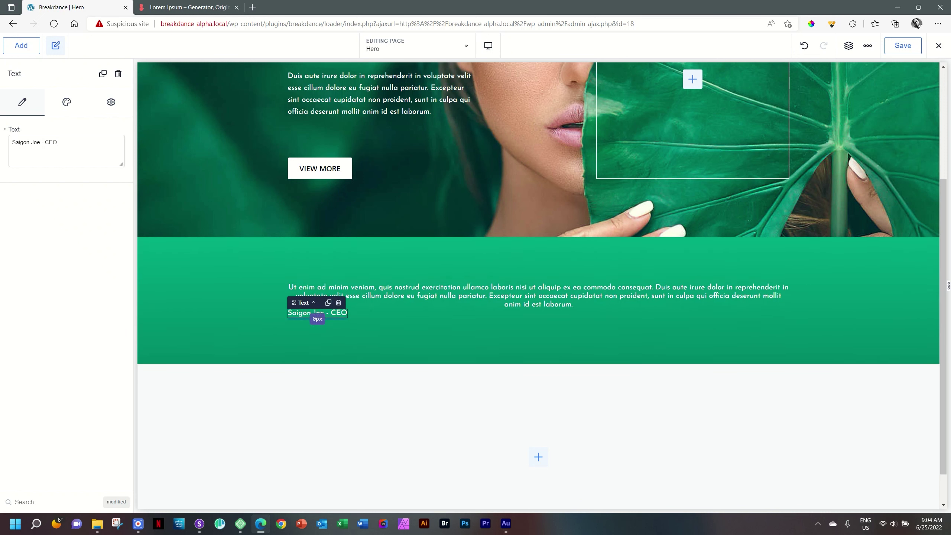
# - Set the CEO signature text to an uppercase transform and a font weight of 800
pyautogui.click(67, 107)
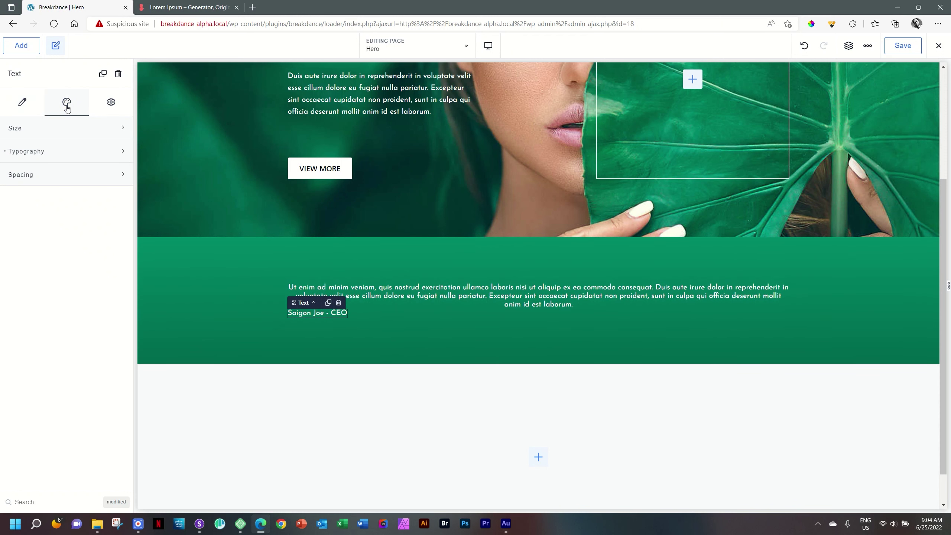
pyautogui.click(32, 153)
pyautogui.click(115, 313)
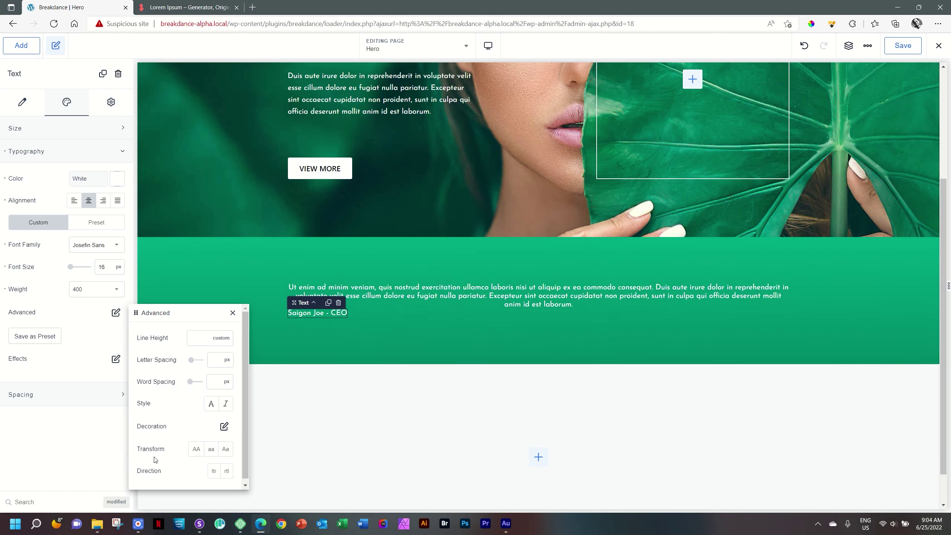
pyautogui.click(196, 449)
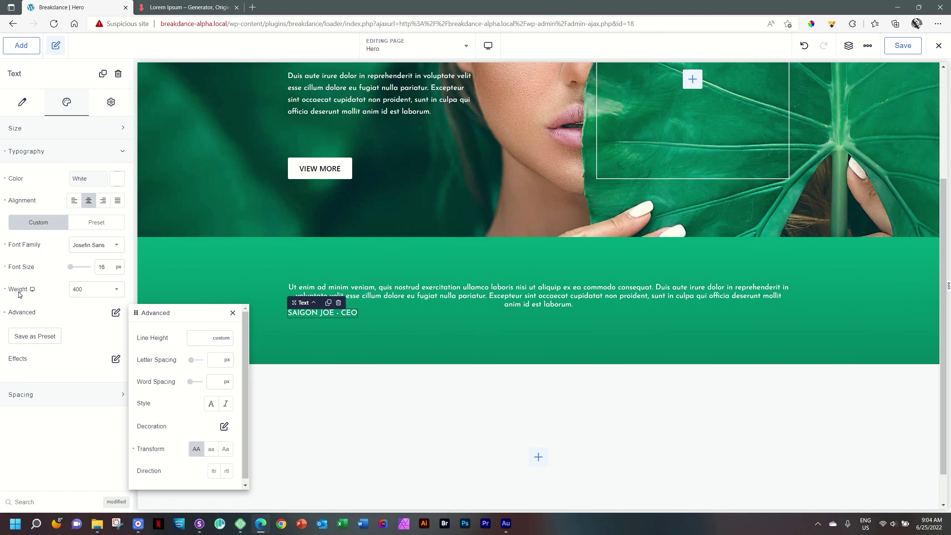
pyautogui.click(82, 293)
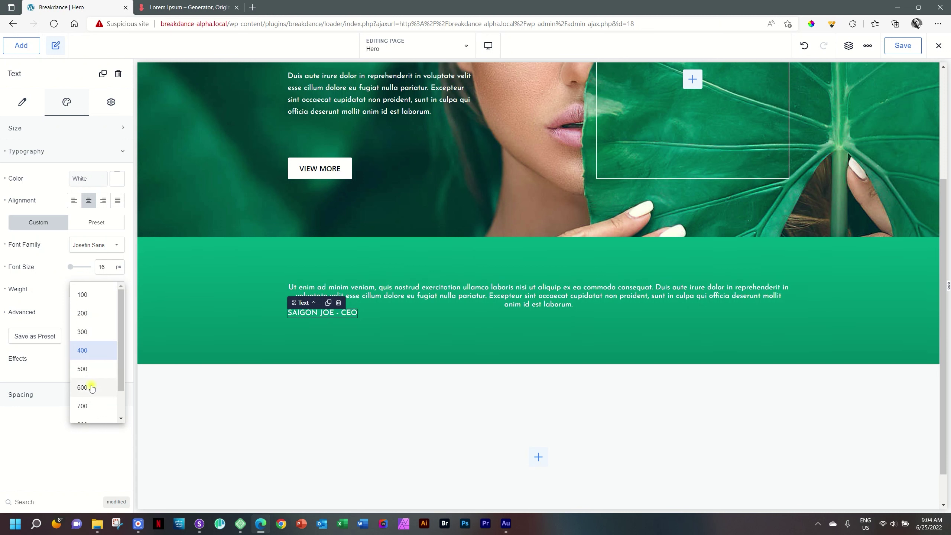
pyautogui.click(91, 388)
pyautogui.click(98, 292)
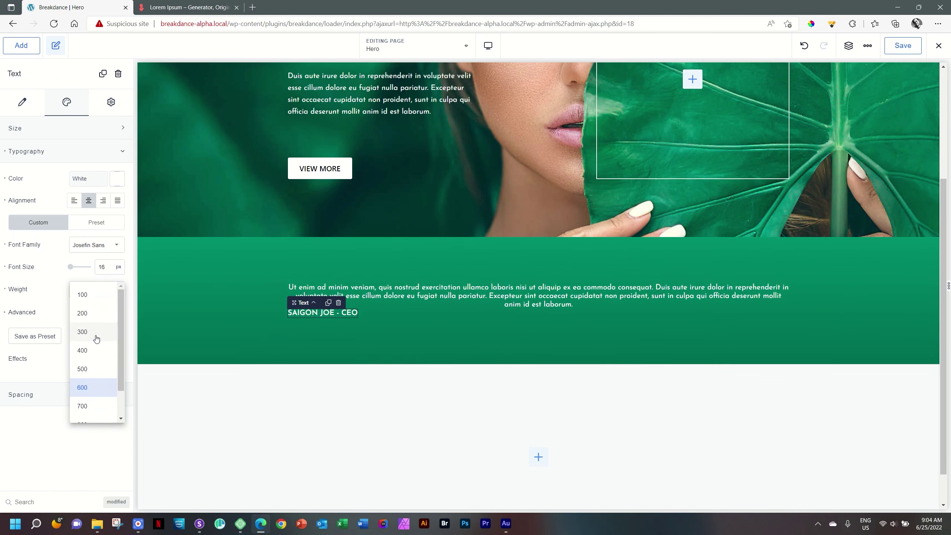
pyautogui.click(84, 391)
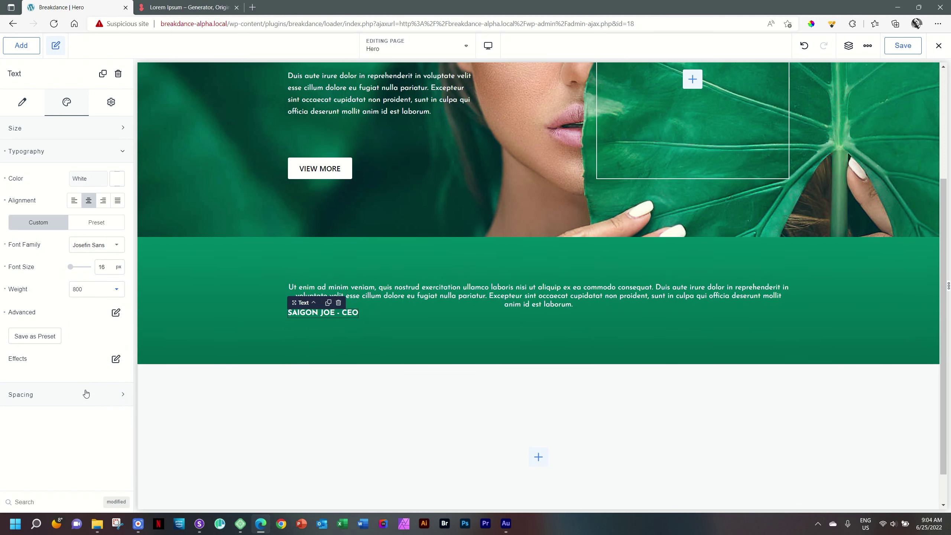
# - Align the gradient section's contents to the center in its layout settings
pyautogui.click(867, 337)
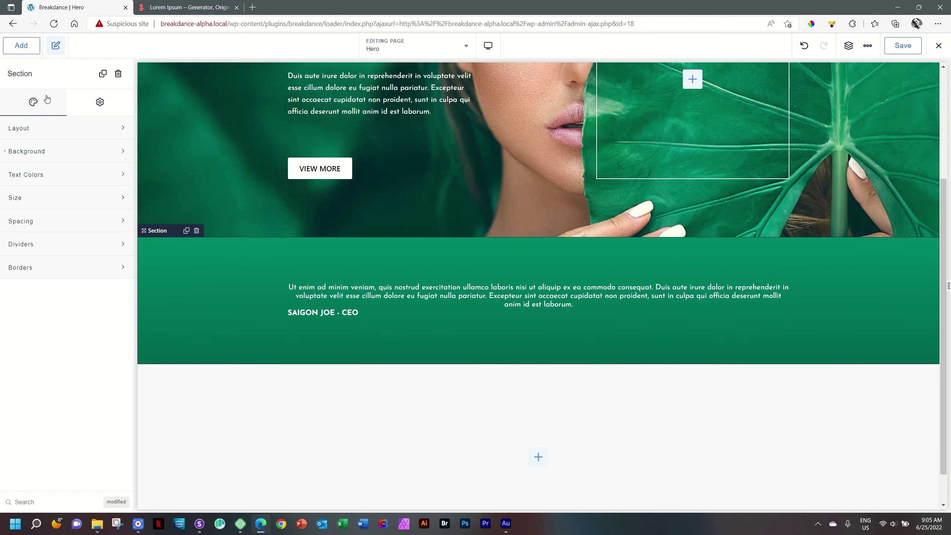
pyautogui.click(847, 46)
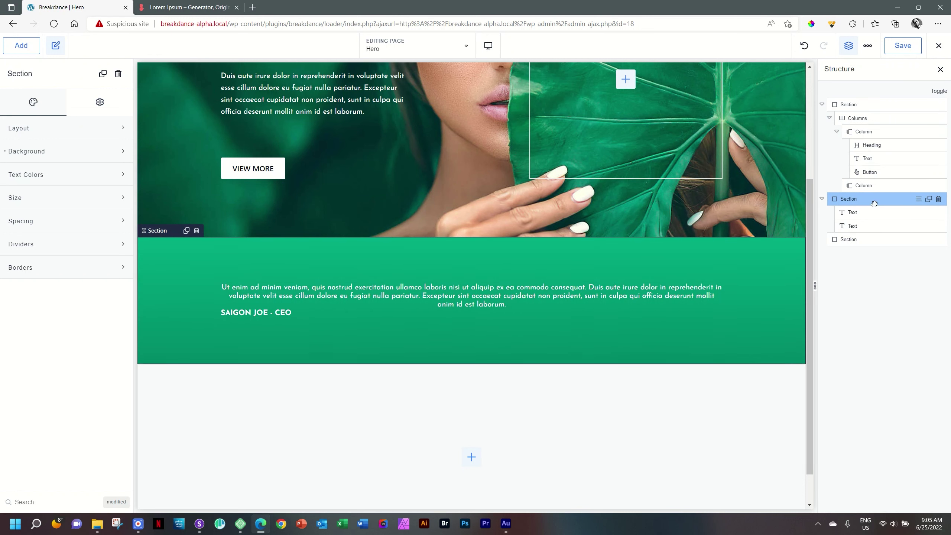
pyautogui.click(848, 46)
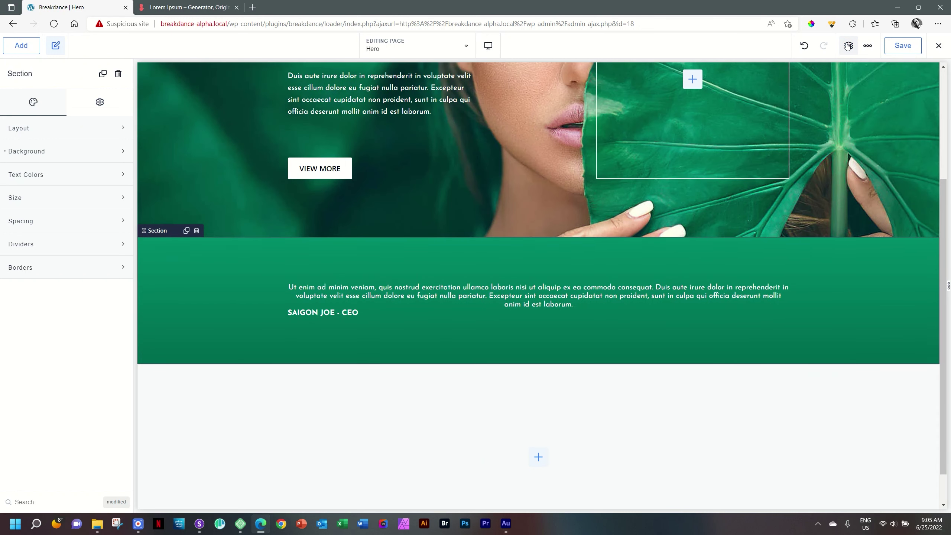
pyautogui.click(34, 135)
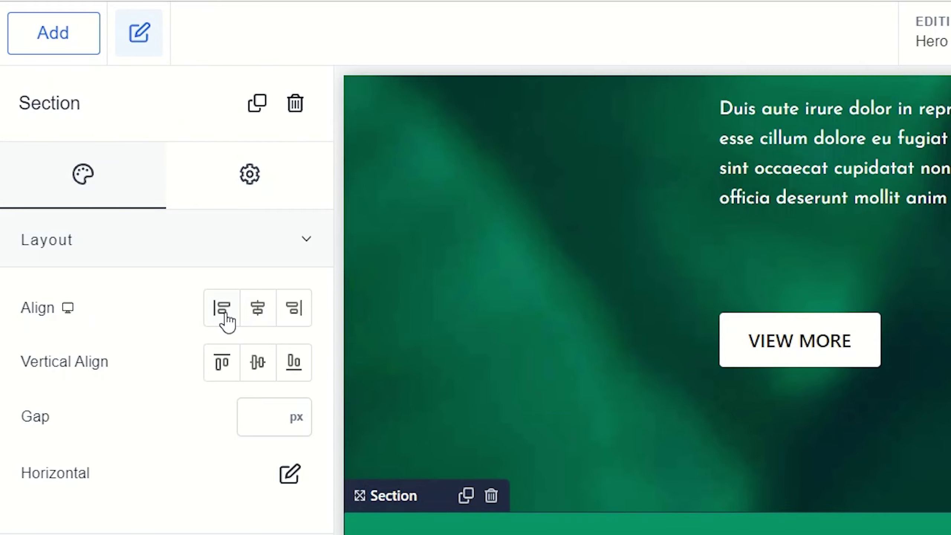
pyautogui.click(253, 317)
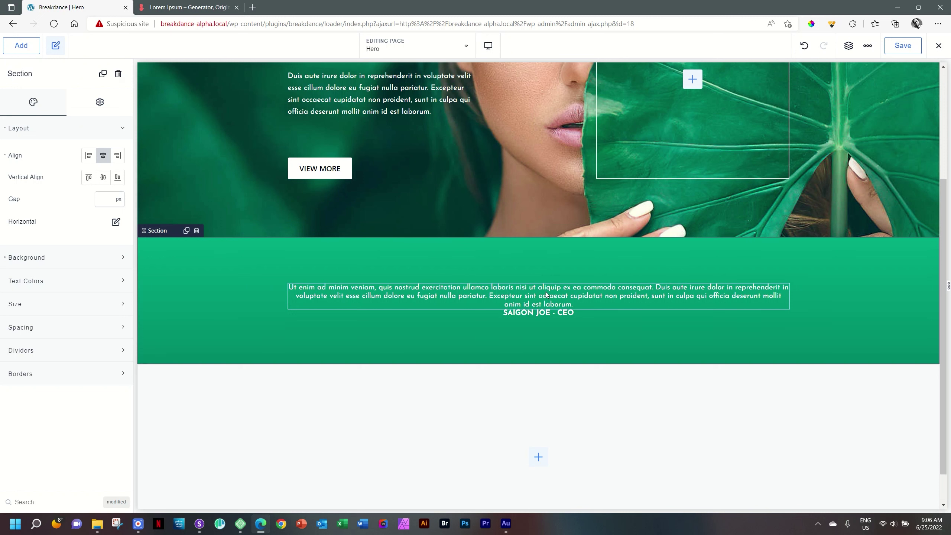
# - Add spacing above and below the CEO signature text directly on the canvas
pyautogui.click(542, 313)
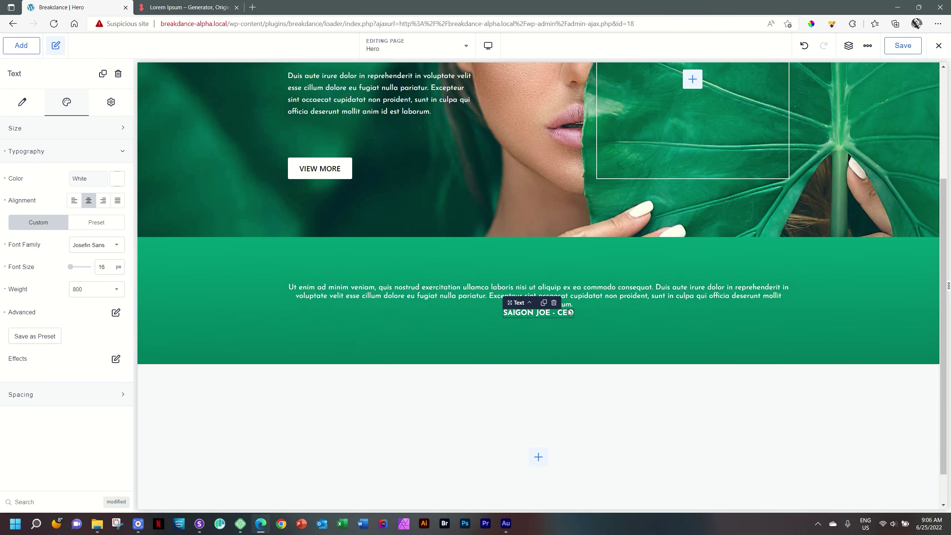
pyautogui.moveTo(568, 307); pyautogui.dragTo(567, 320)
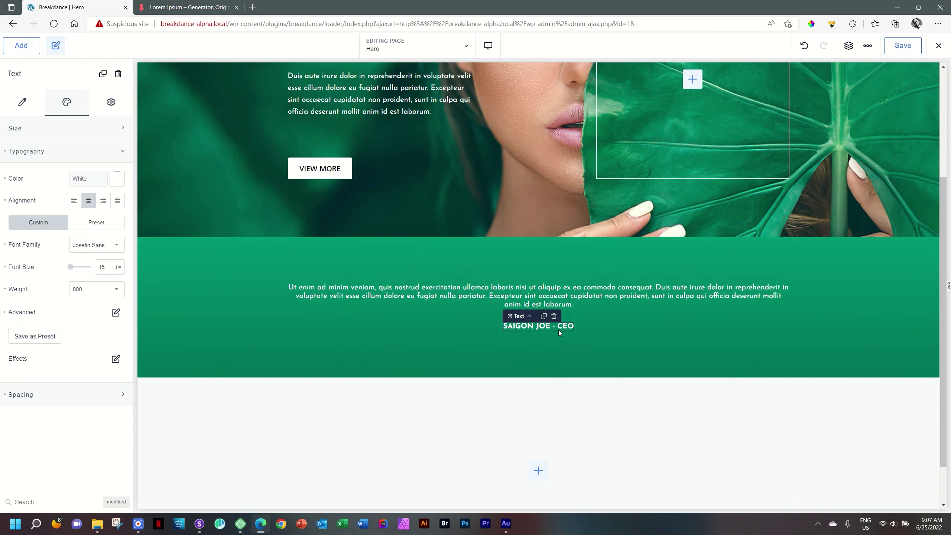
pyautogui.click(558, 331)
pyautogui.moveTo(559, 332); pyautogui.dragTo(558, 345)
pyautogui.click(855, 319)
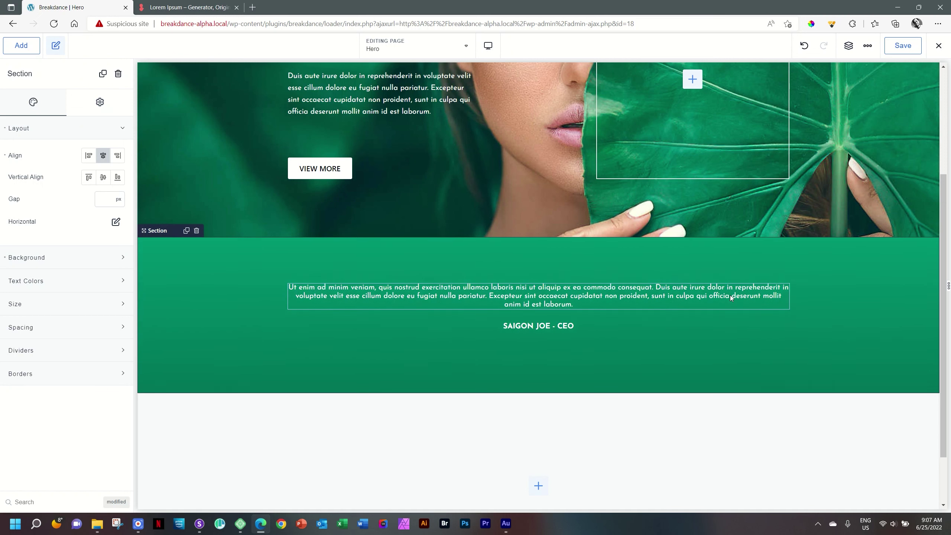
# - Set the width of the lorem ipsum quote text to 750 px
pyautogui.click(576, 298)
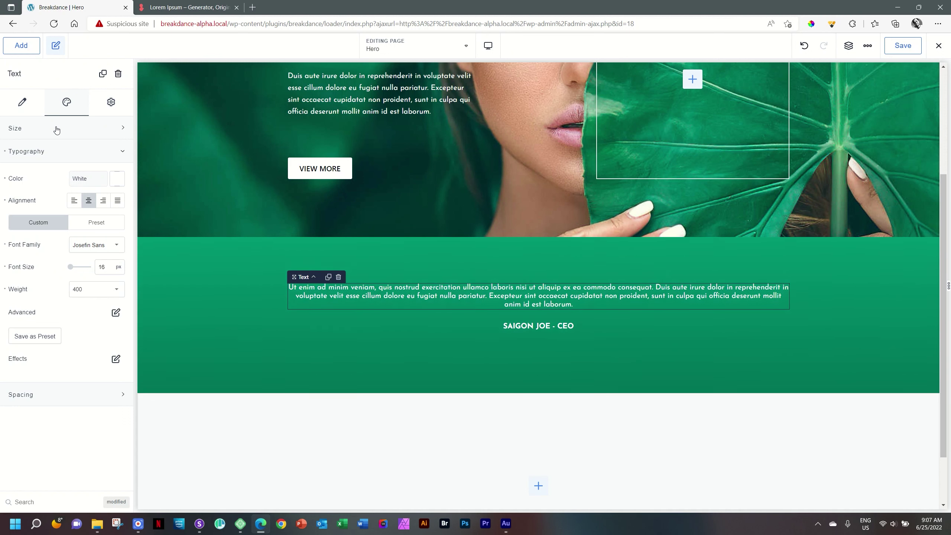
pyautogui.click(56, 130)
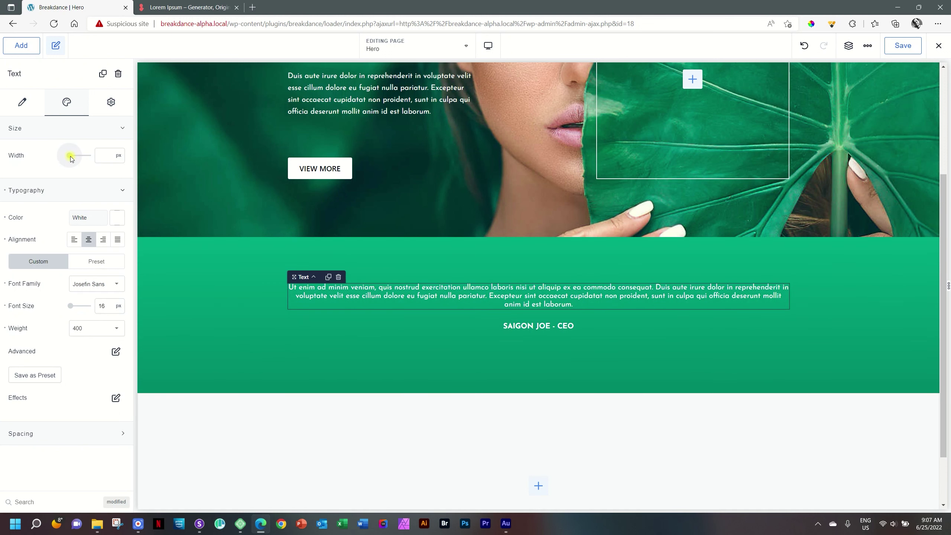
pyautogui.moveTo(69, 155); pyautogui.dragTo(84, 159)
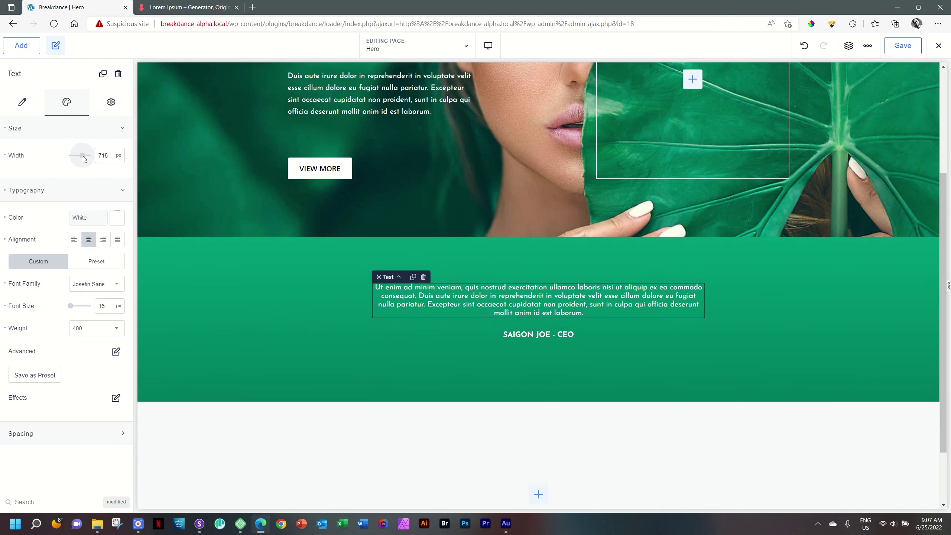
pyautogui.doubleClick(100, 155)
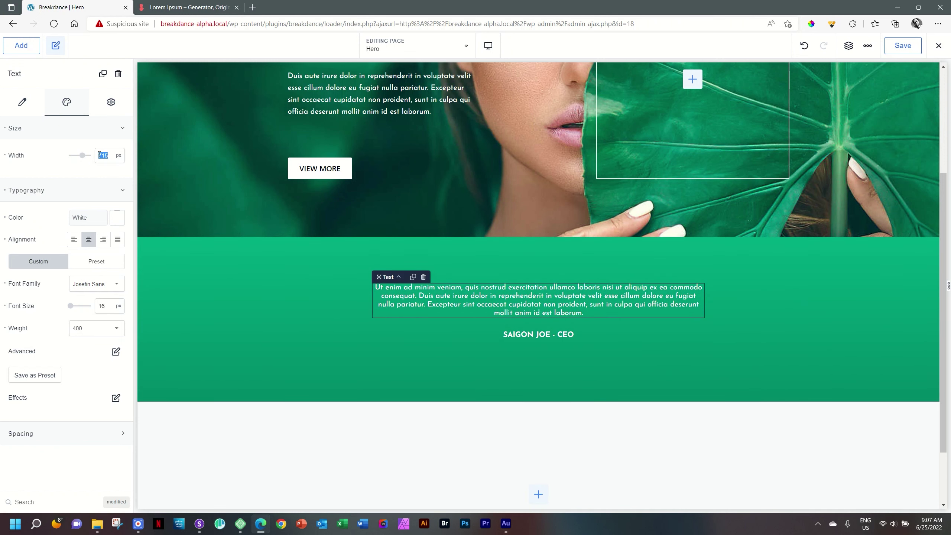
pyautogui.write('150')
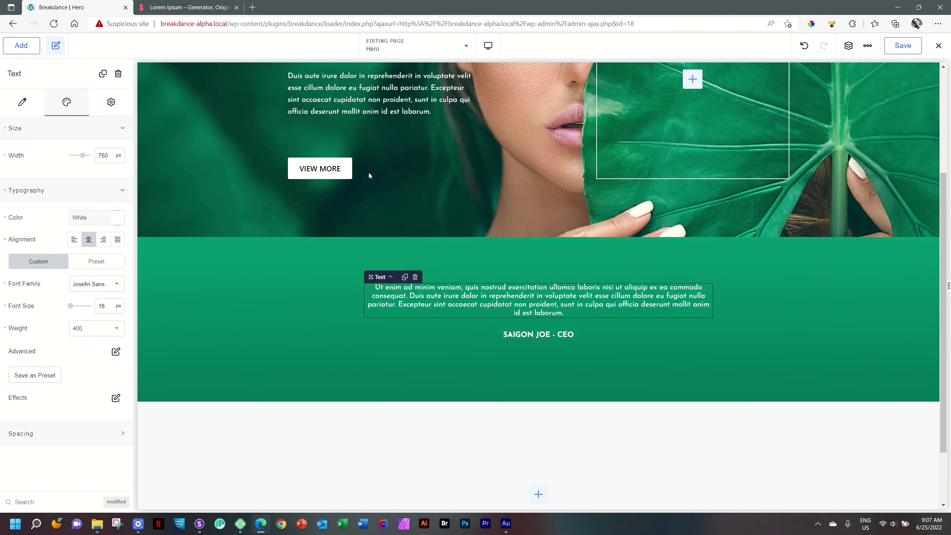
pyautogui.click(801, 322)
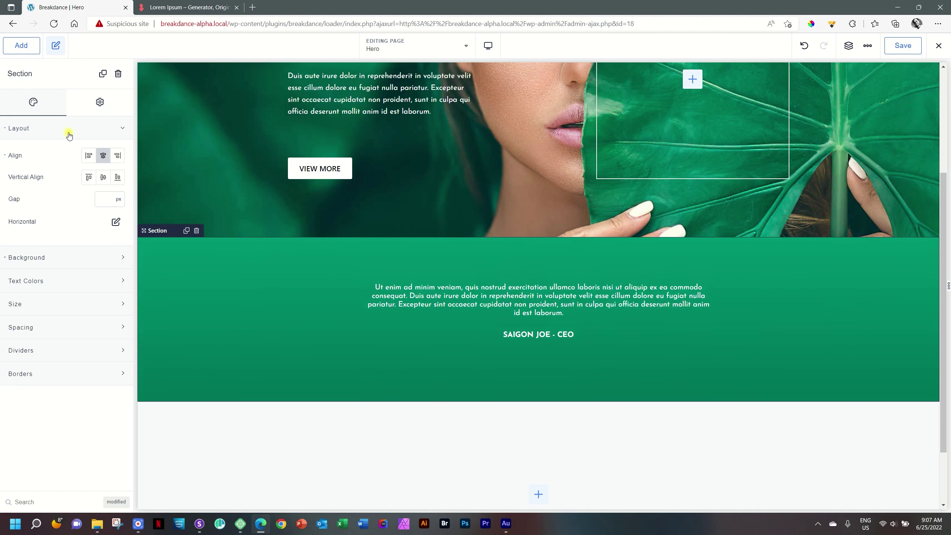
pyautogui.click(47, 135)
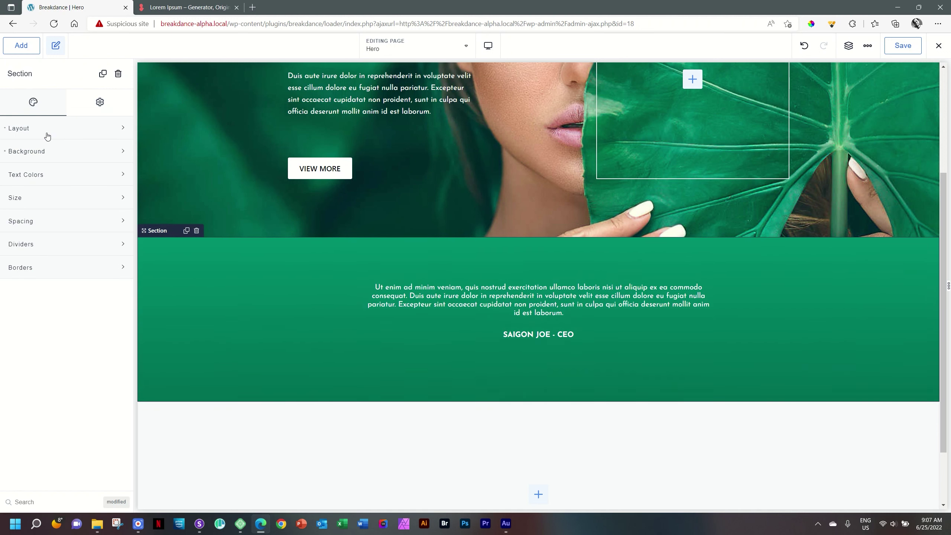
# - Set the quote text's font weight to 200 and its line height to 1.6
pyautogui.click(495, 295)
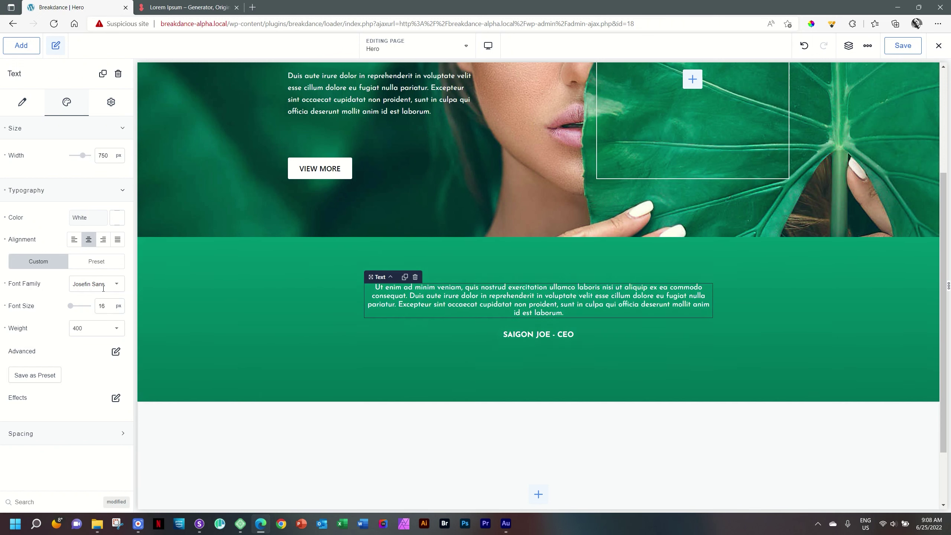
pyautogui.click(88, 330)
pyautogui.click(86, 354)
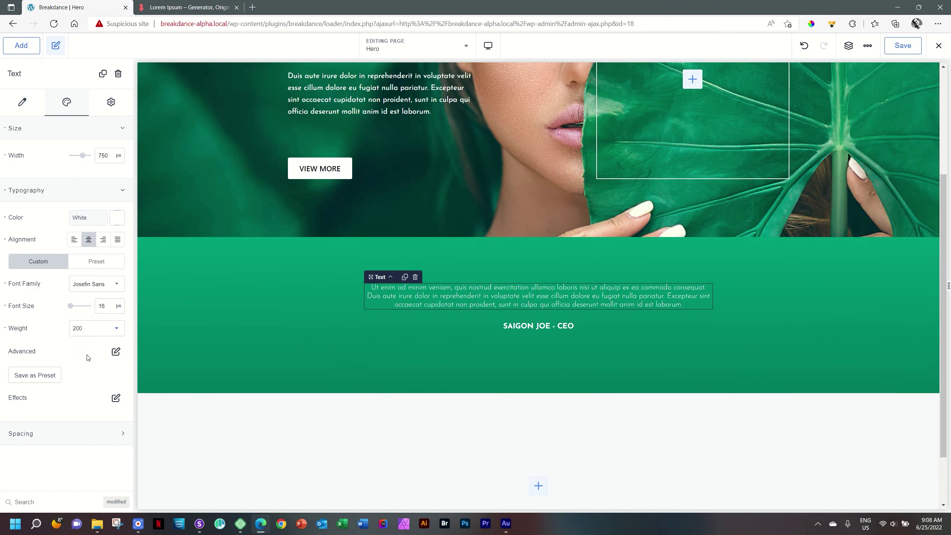
pyautogui.click(117, 352)
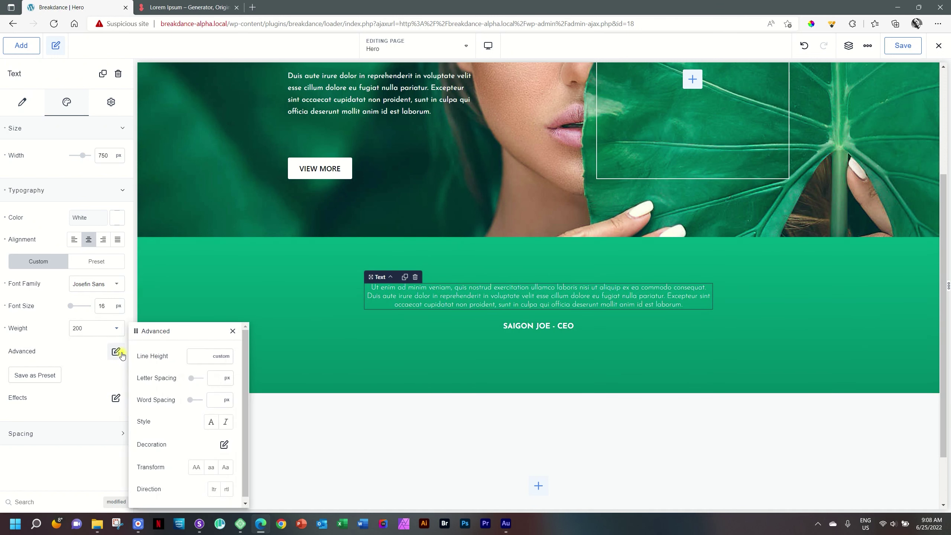
pyautogui.click(194, 355)
pyautogui.write('1.6')
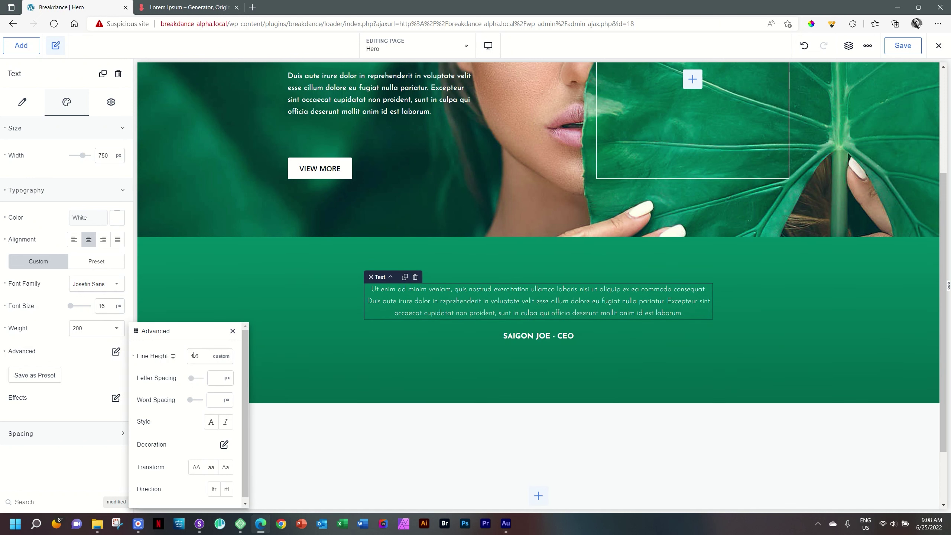
pyautogui.click(797, 326)
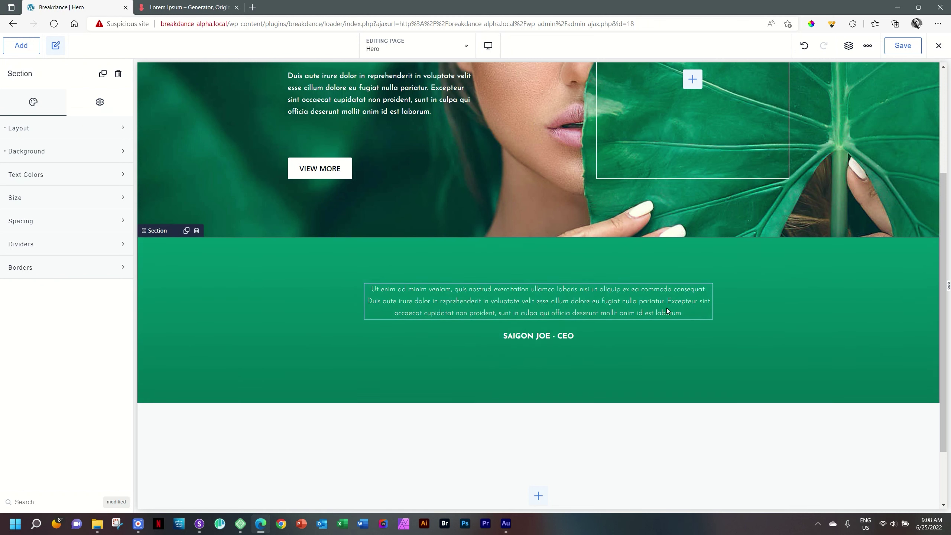
pyautogui.click(752, 311)
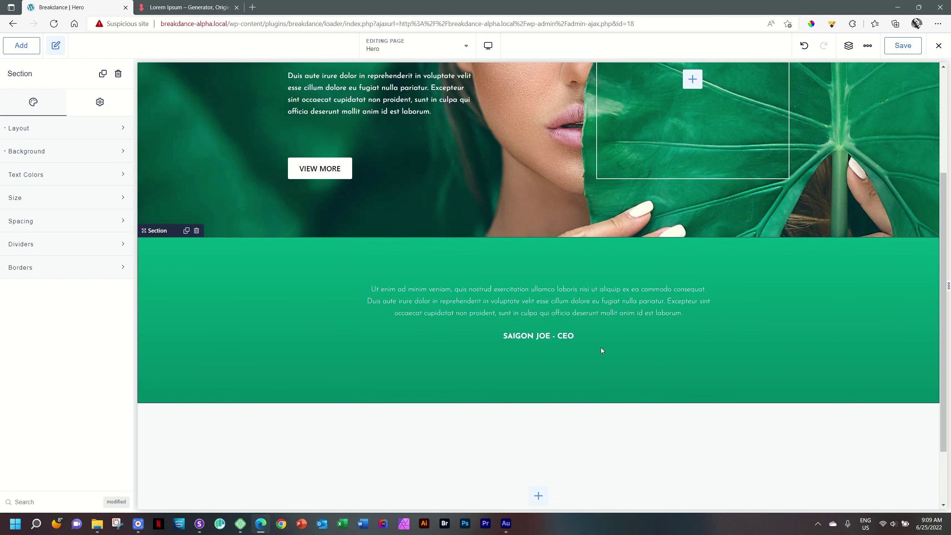
# - Add a Columns element below the CEO signature in the gradient section, using the three-equal-column structure
pyautogui.click(20, 45)
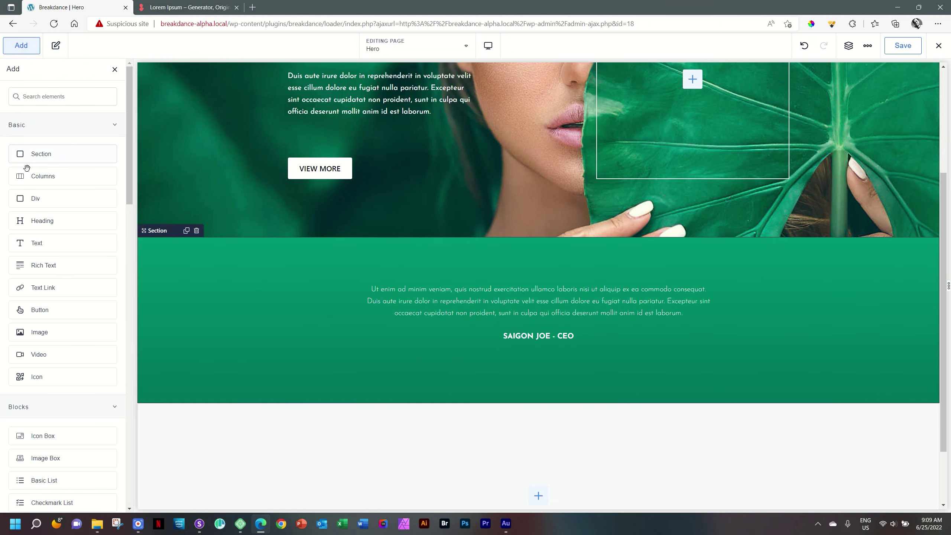
pyautogui.moveTo(36, 183); pyautogui.dragTo(545, 351)
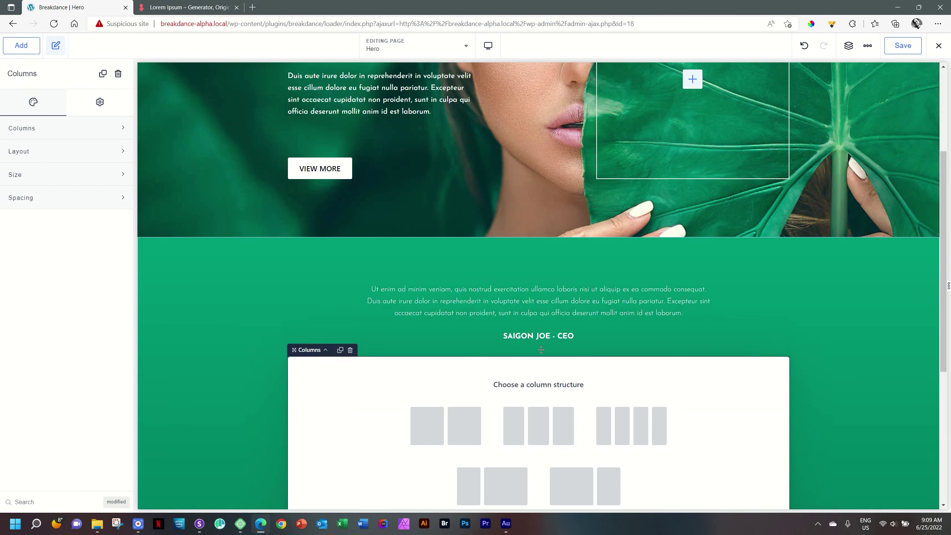
pyautogui.click(540, 431)
pyautogui.moveTo(945, 352); pyautogui.dragTo(945, 449)
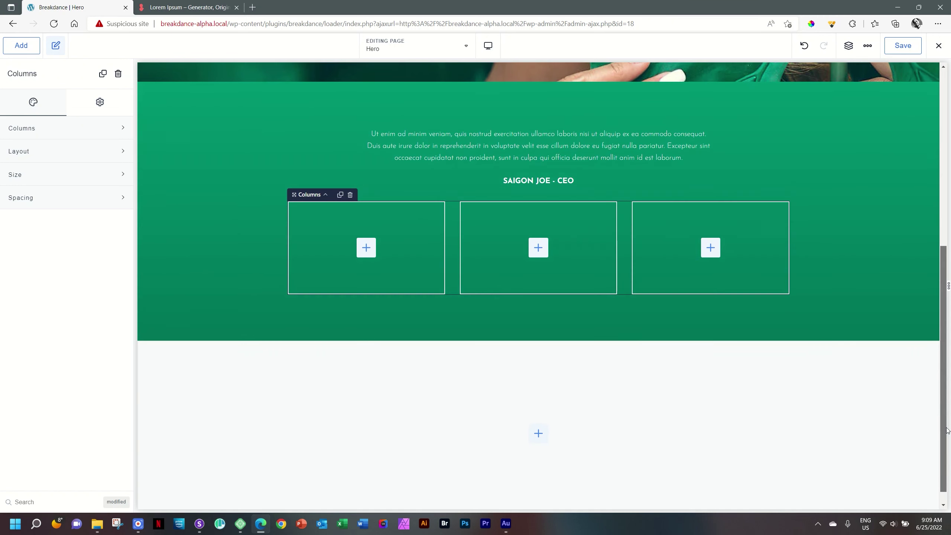
# - Increase the spacing below the CEO signature text directly on the canvas so the three columns sit lower
pyautogui.scroll(1, 739, 277)
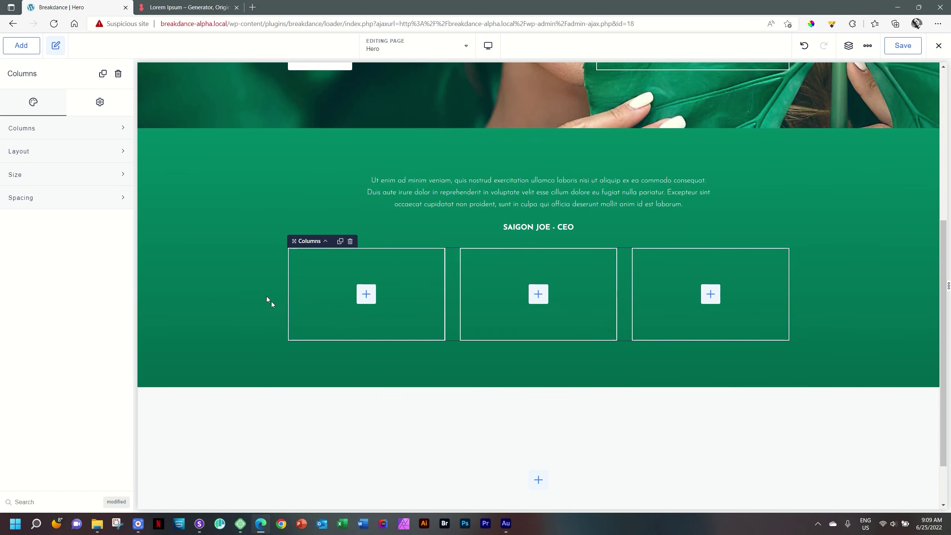
pyautogui.click(540, 229)
pyautogui.moveTo(539, 237); pyautogui.dragTo(538, 246)
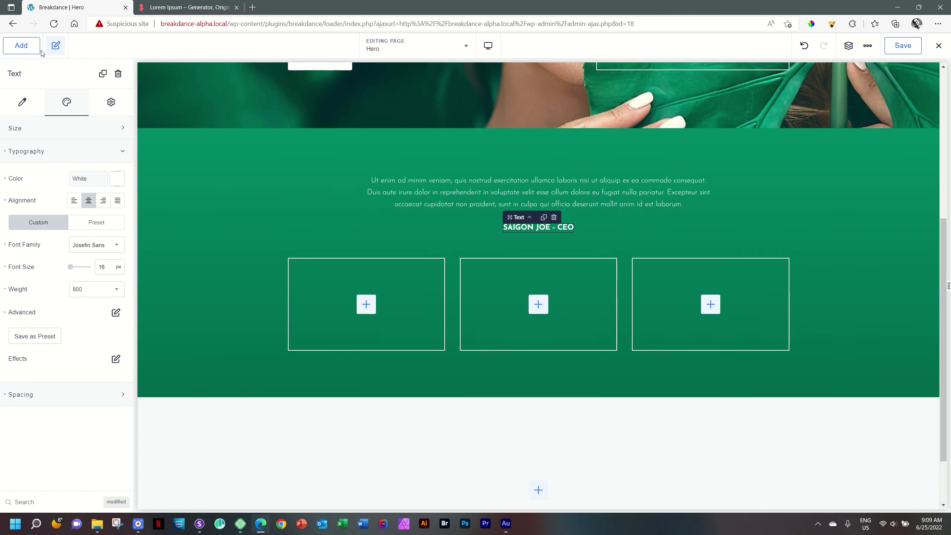
# - Look through the available elements and add an Icon Box to the first of the three columns
pyautogui.click(29, 51)
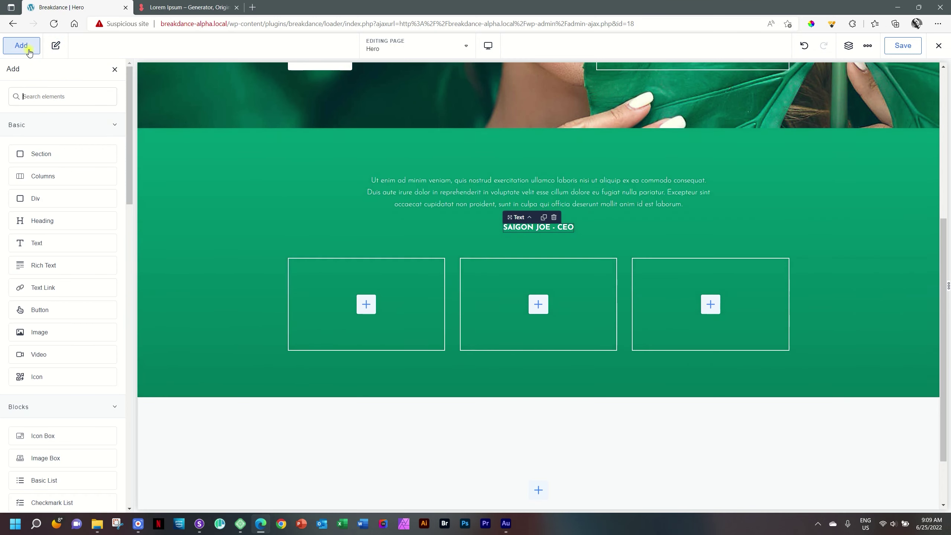
pyautogui.moveTo(128, 115); pyautogui.dragTo(135, 416)
pyautogui.moveTo(131, 440); pyautogui.dragTo(135, 127)
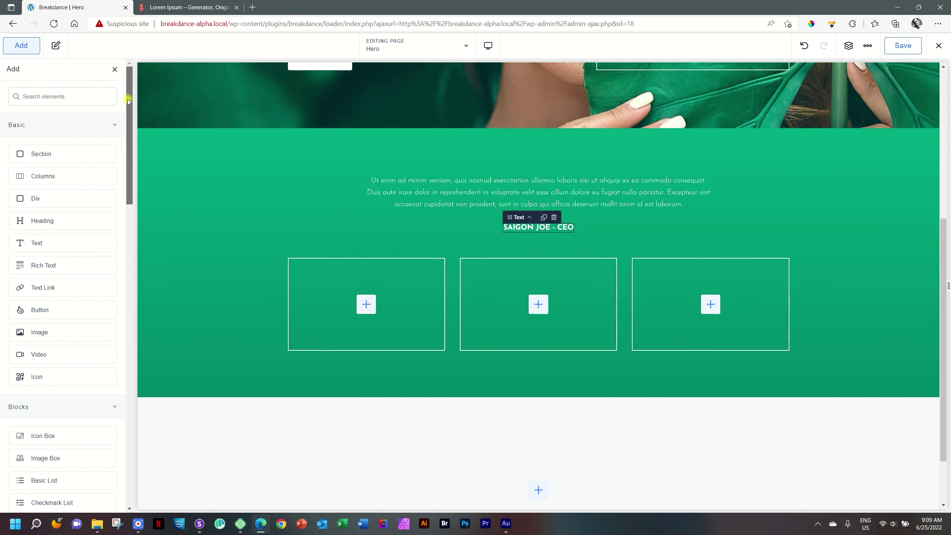
pyautogui.moveTo(128, 99); pyautogui.dragTo(132, 267)
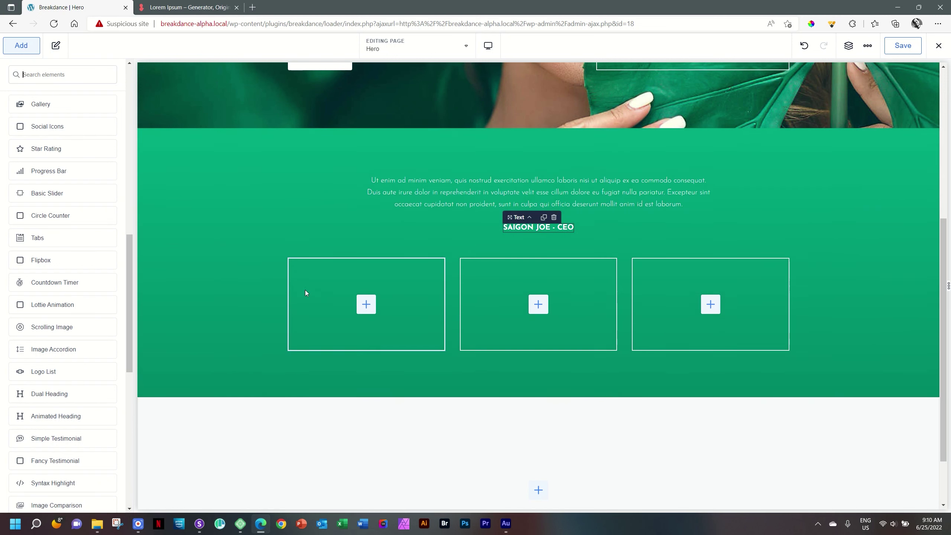
pyautogui.moveTo(134, 262); pyautogui.dragTo(129, 121)
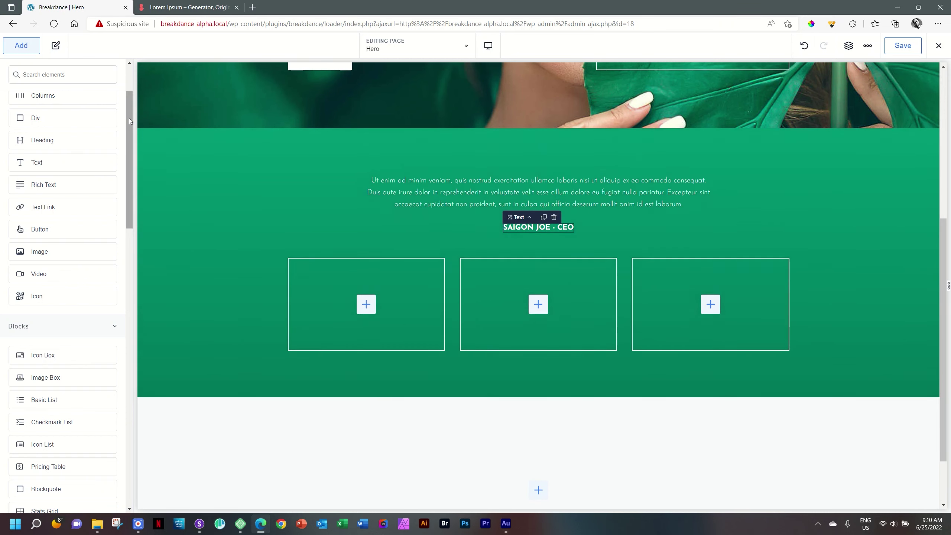
pyautogui.scroll(2, 60, 158)
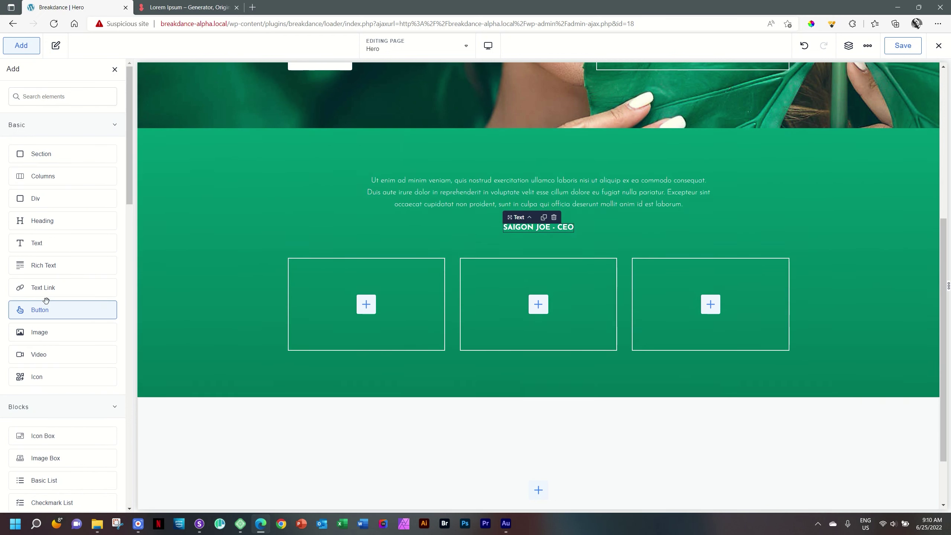
pyautogui.moveTo(128, 133); pyautogui.dragTo(128, 209)
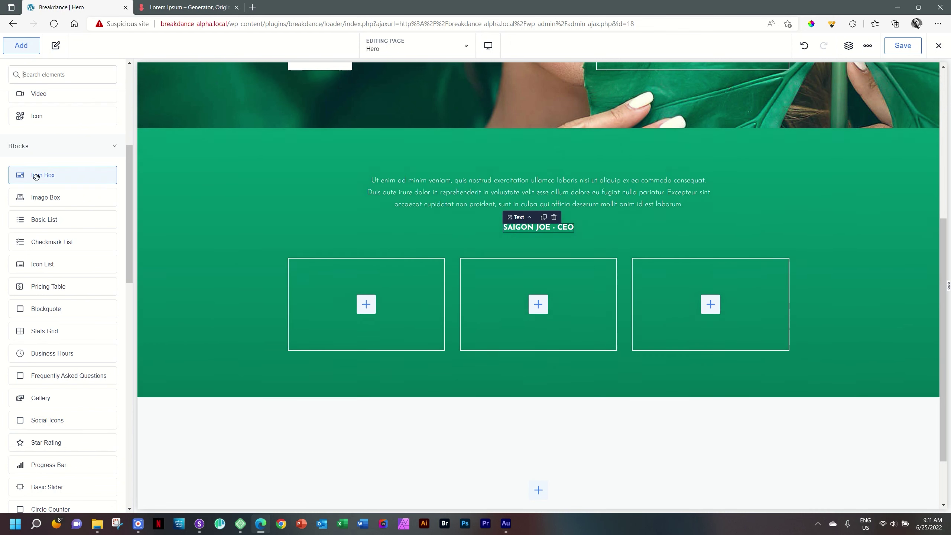
pyautogui.click(367, 307)
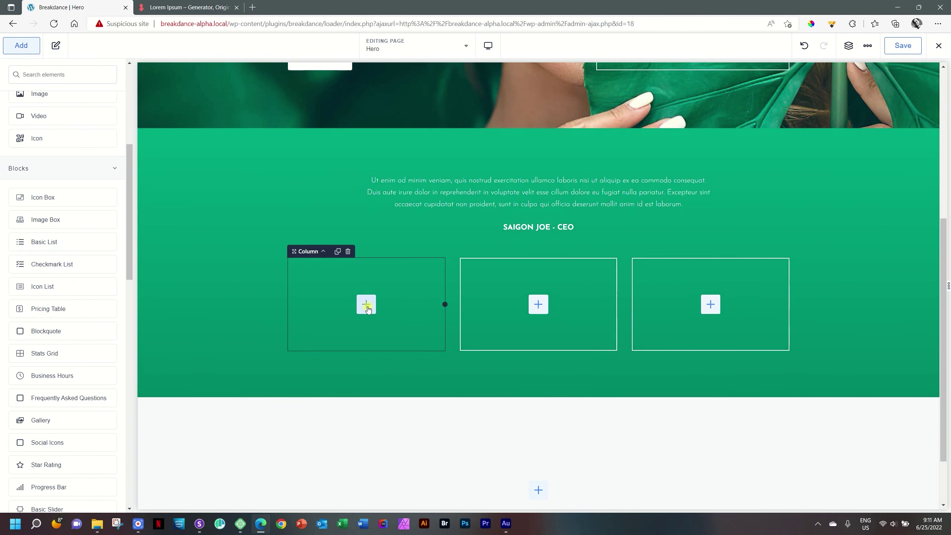
pyautogui.click(54, 200)
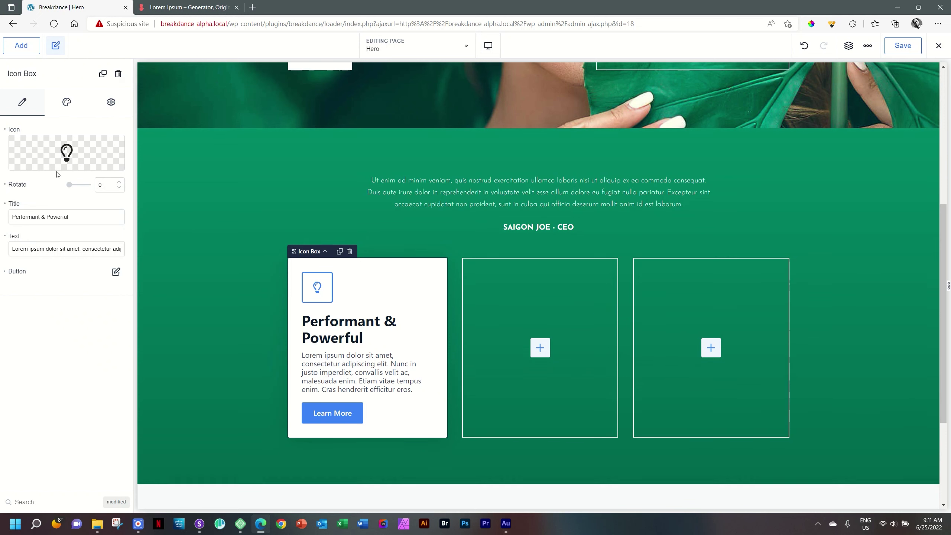
pyautogui.click(67, 105)
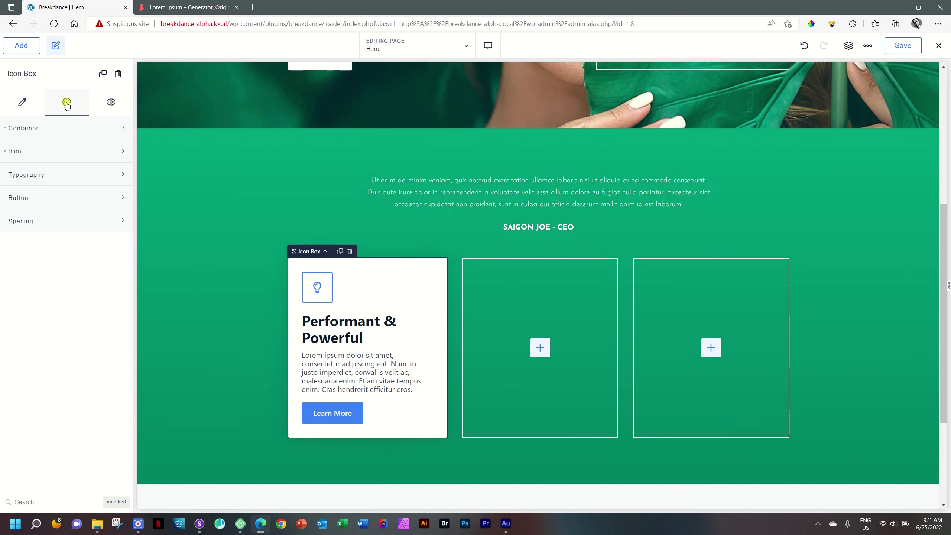
pyautogui.click(108, 109)
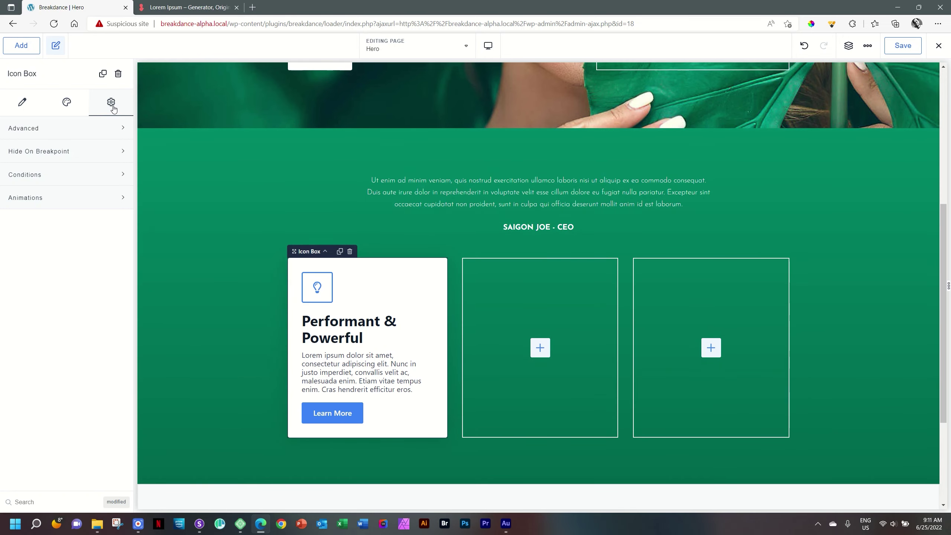
pyautogui.click(22, 108)
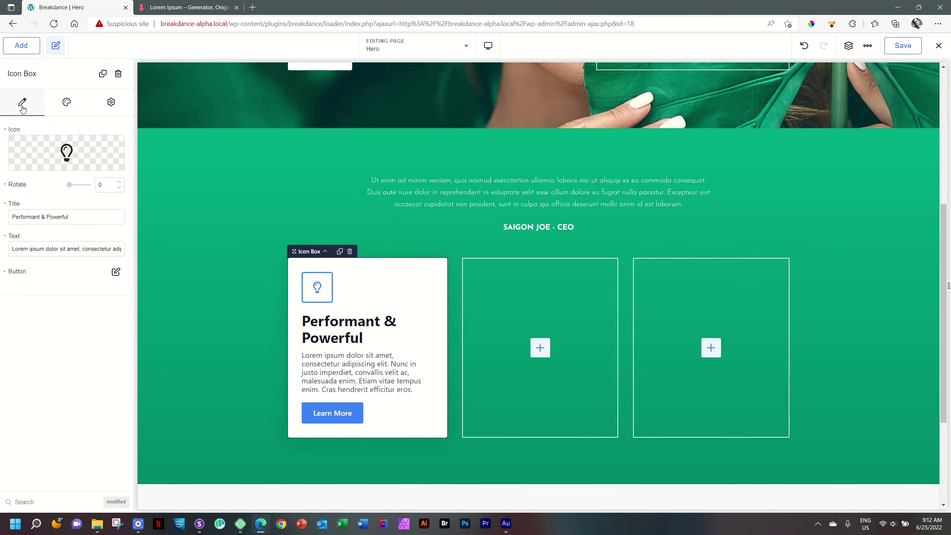
# - Search the icon library for "download" and set the icon box's icon to the folder download icon
pyautogui.moveTo(67, 155)
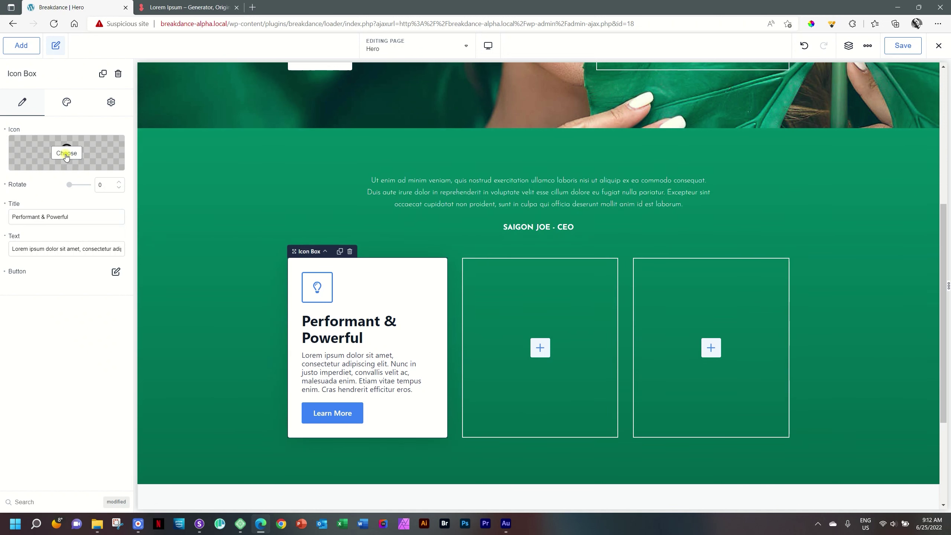
pyautogui.click(66, 154)
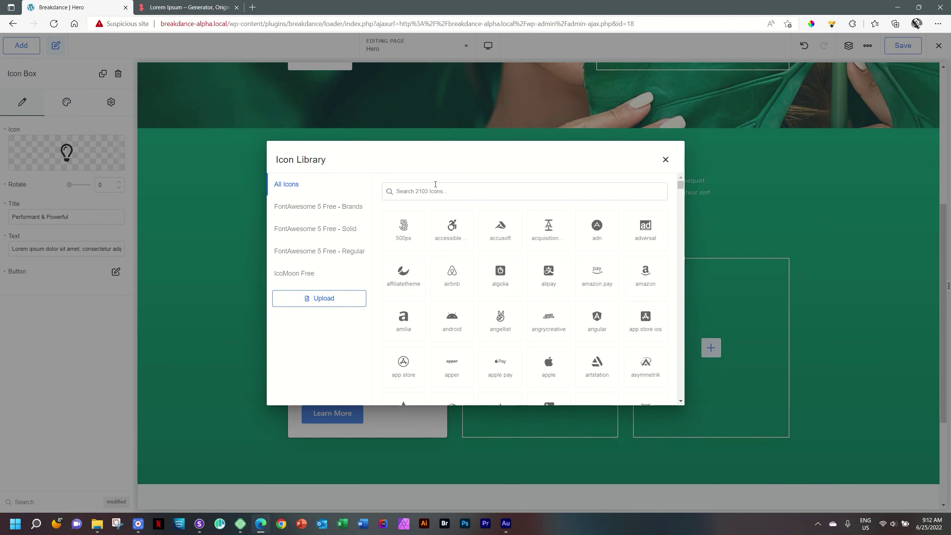
pyautogui.click(435, 184)
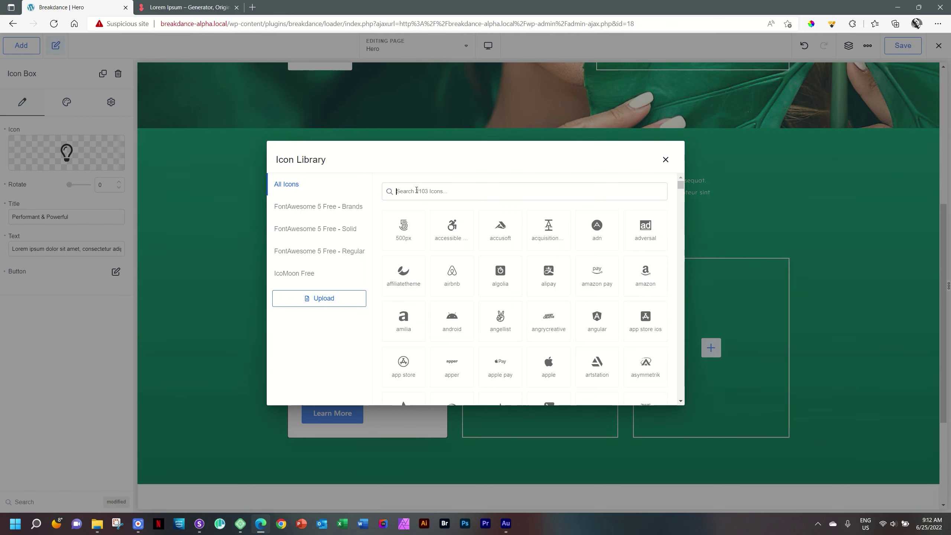
pyautogui.write('download')
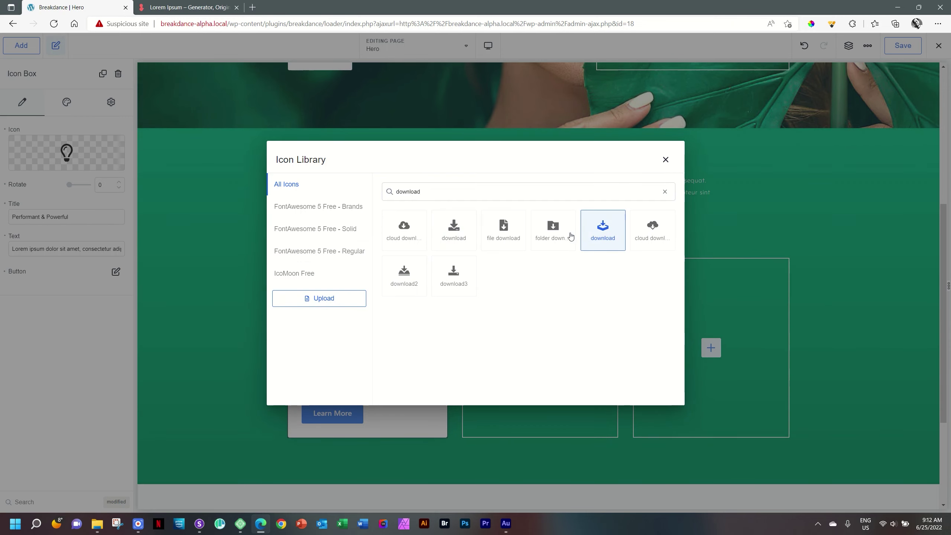
pyautogui.click(554, 229)
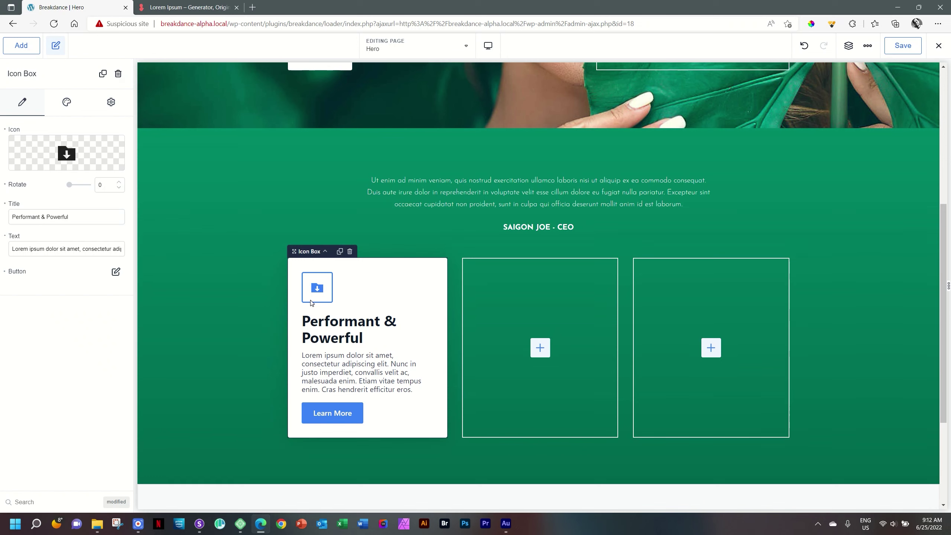
# - Switch to the loremipsum.io page and copy the words "Lorem ipsum" from the start of the generator text
pyautogui.moveTo(74, 159)
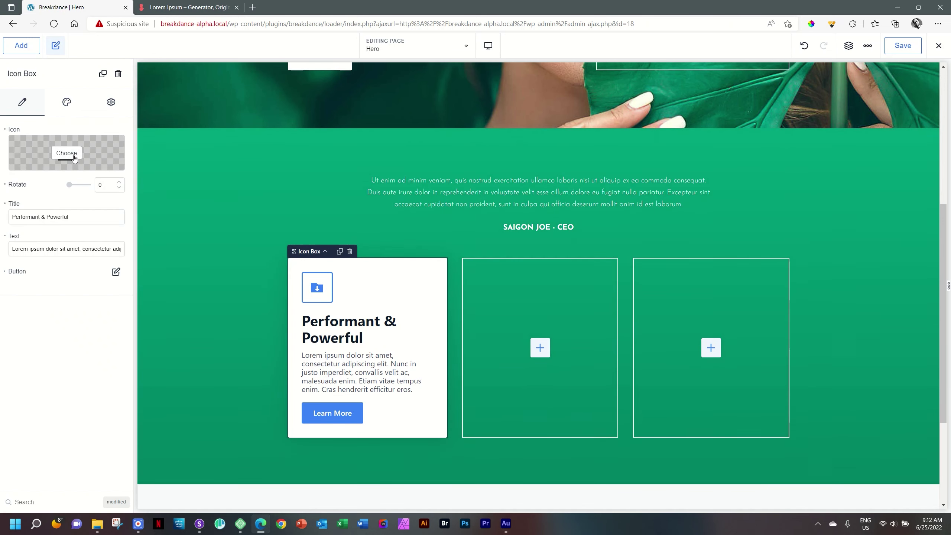
pyautogui.click(175, 5)
pyautogui.click(388, 140)
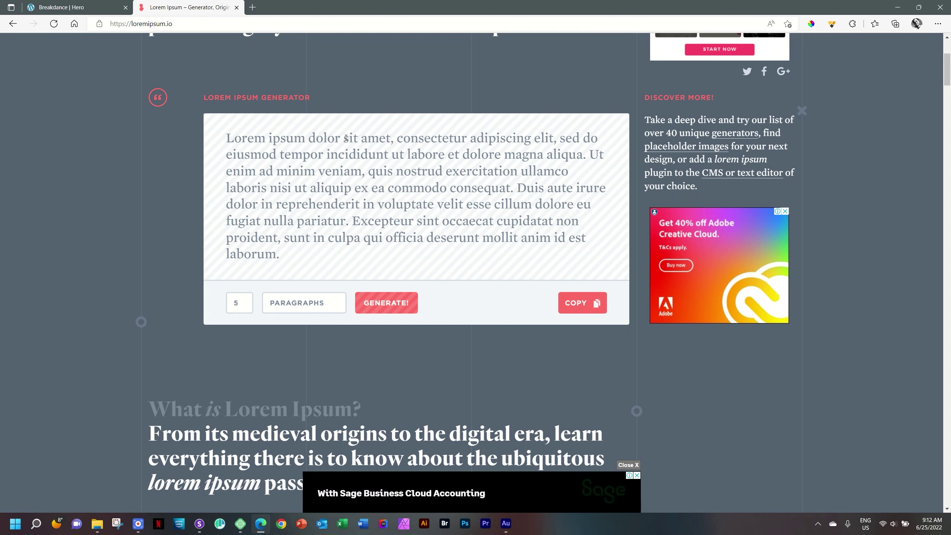
pyautogui.moveTo(228, 138); pyautogui.dragTo(304, 138)
pyautogui.rightClick(282, 140)
pyautogui.click(307, 145)
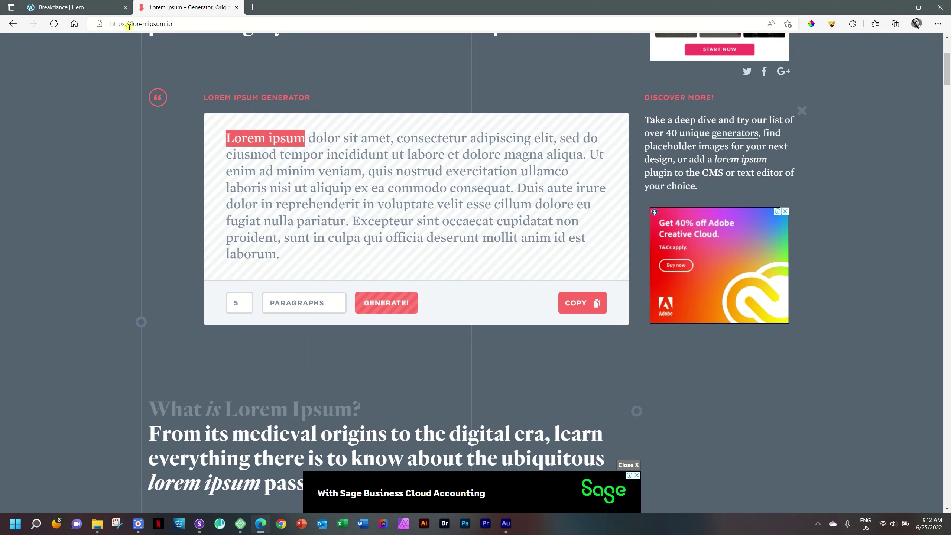
# - Back in Breakdance, replace the icon box's title with the copied words, capitalised as "Lorem Ipsum"
pyautogui.click(92, 8)
pyautogui.moveTo(75, 217); pyautogui.dragTo(1, 217)
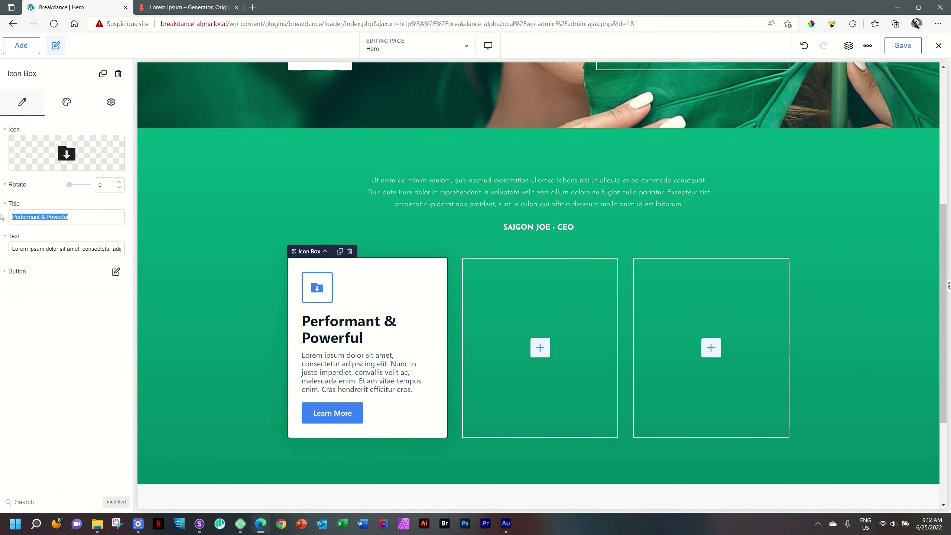
pyautogui.hotkey('ctrl', 'v')
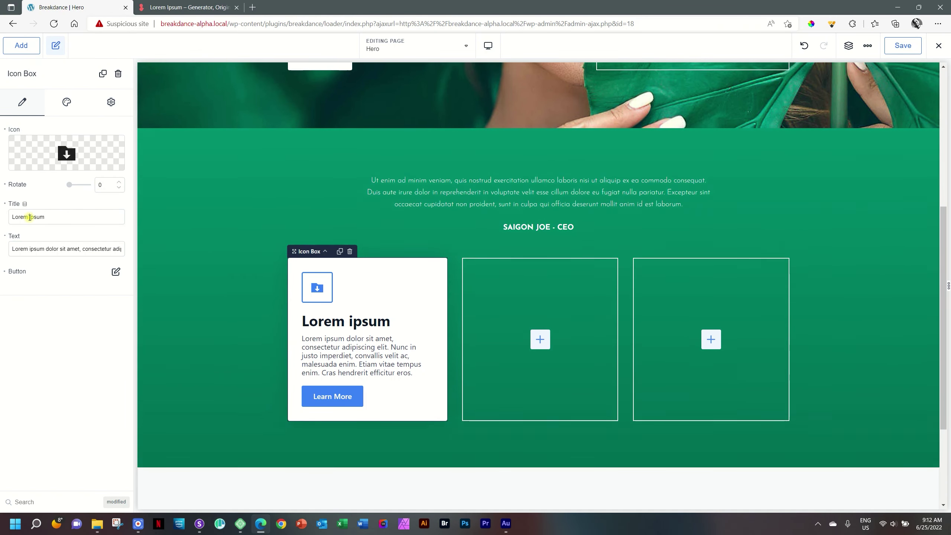
pyautogui.click(30, 217)
pyautogui.press('Delete')
pyautogui.write('I')
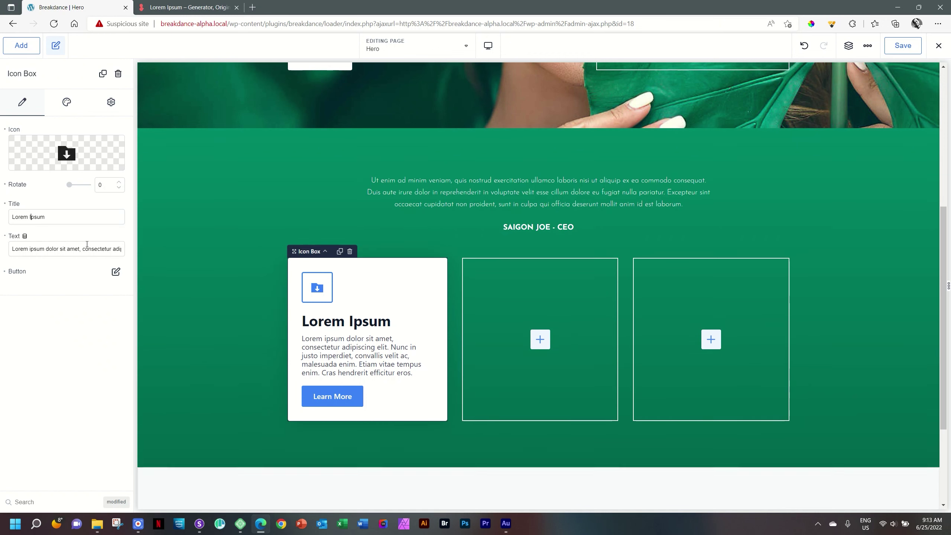
# - Replace the icon box's text with "Excepteur sint occaecat cupidatat.", copying the words from the loremipsum.io page
pyautogui.click(182, 7)
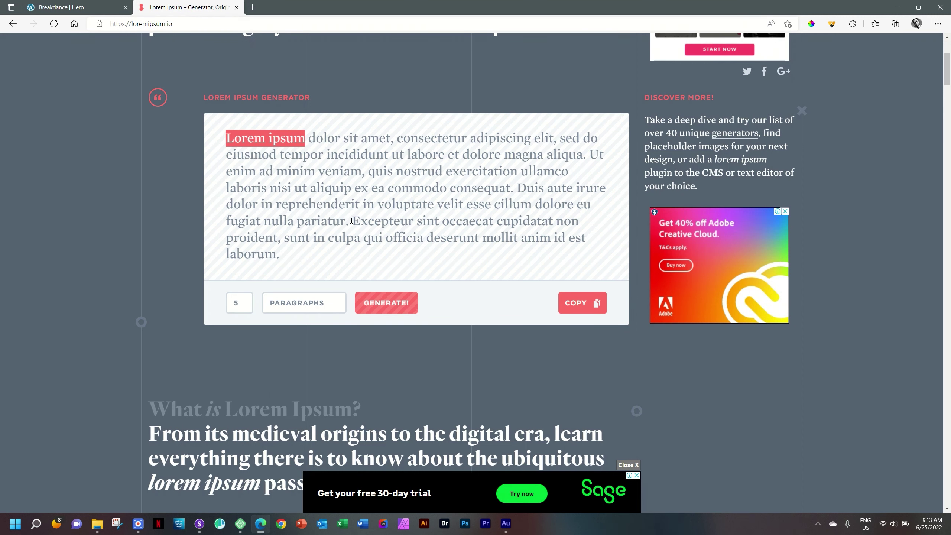
pyautogui.moveTo(352, 220); pyautogui.dragTo(554, 221)
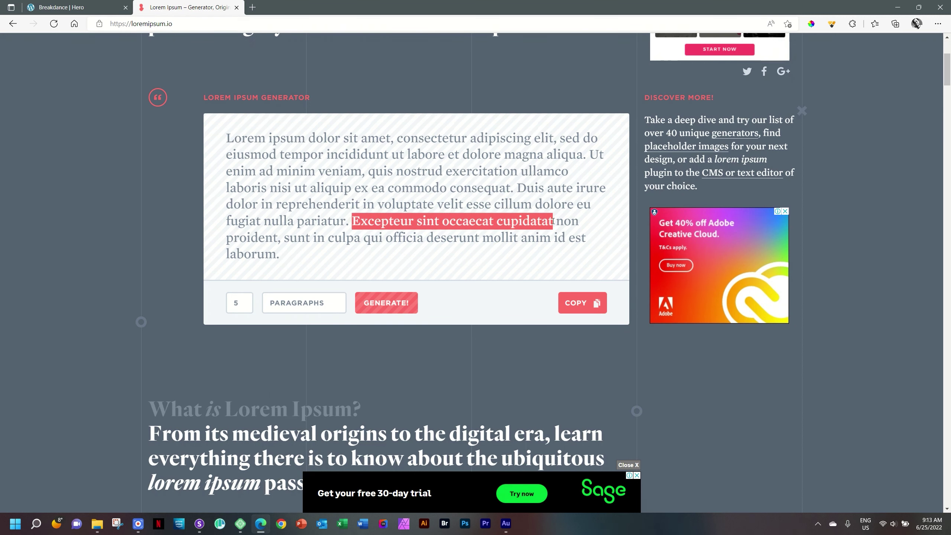
pyautogui.rightClick(521, 219)
pyautogui.click(543, 223)
pyautogui.click(82, 7)
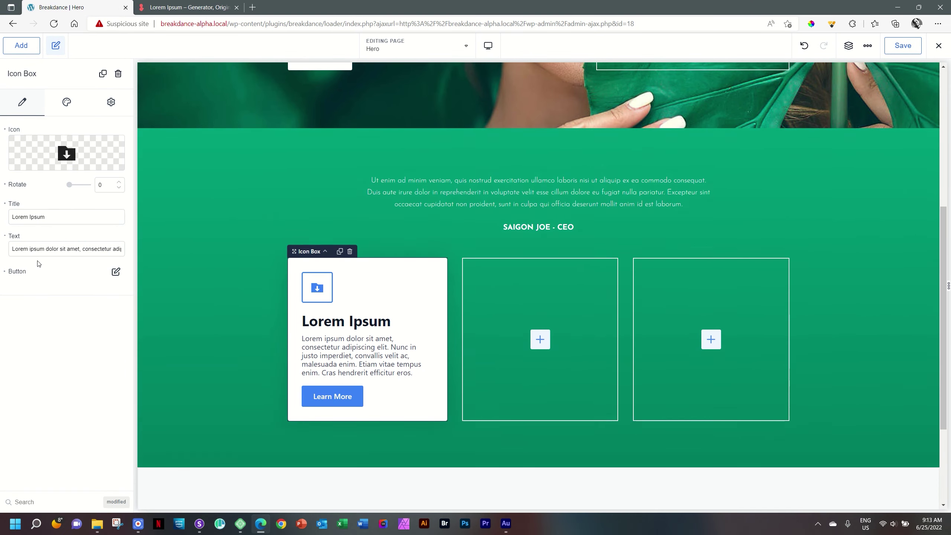
pyautogui.tripleClick(39, 249)
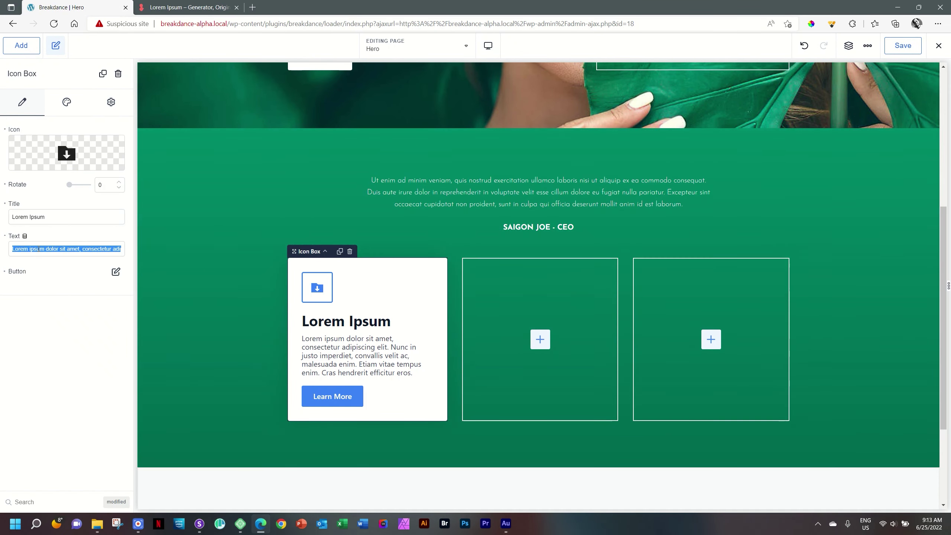
pyautogui.hotkey('ctrl', 'v')
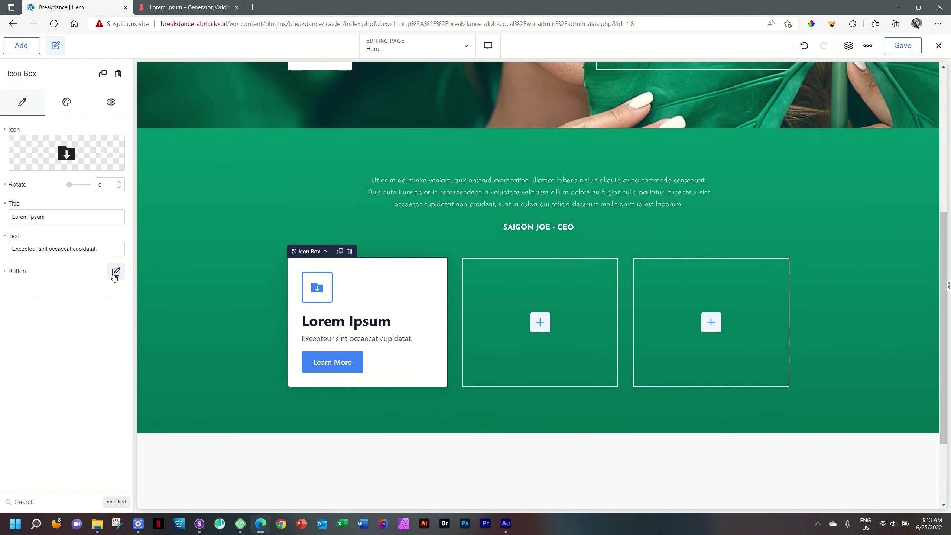
# - Clear the icon box's button text to remove the Learn More button, and close the button settings
pyautogui.click(116, 272)
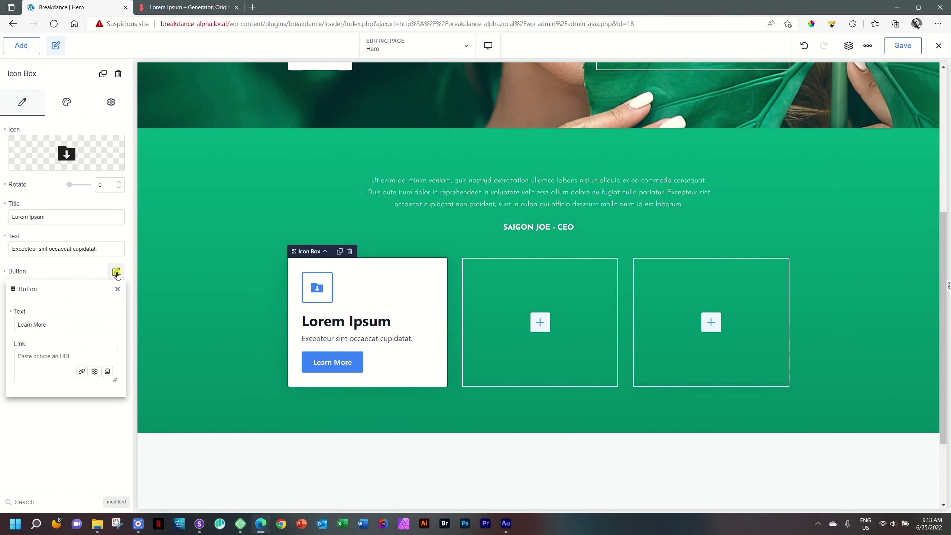
pyautogui.moveTo(58, 325); pyautogui.dragTo(6, 328)
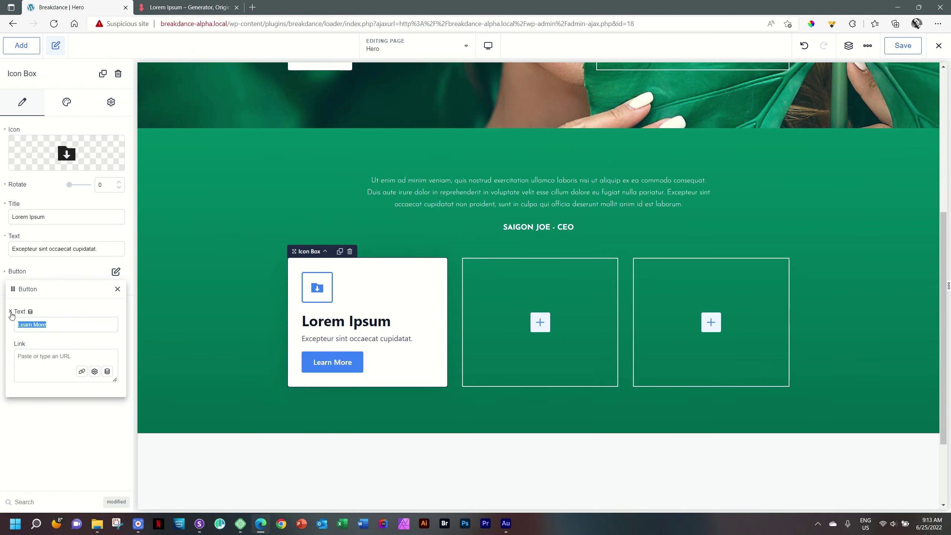
pyautogui.click(11, 312)
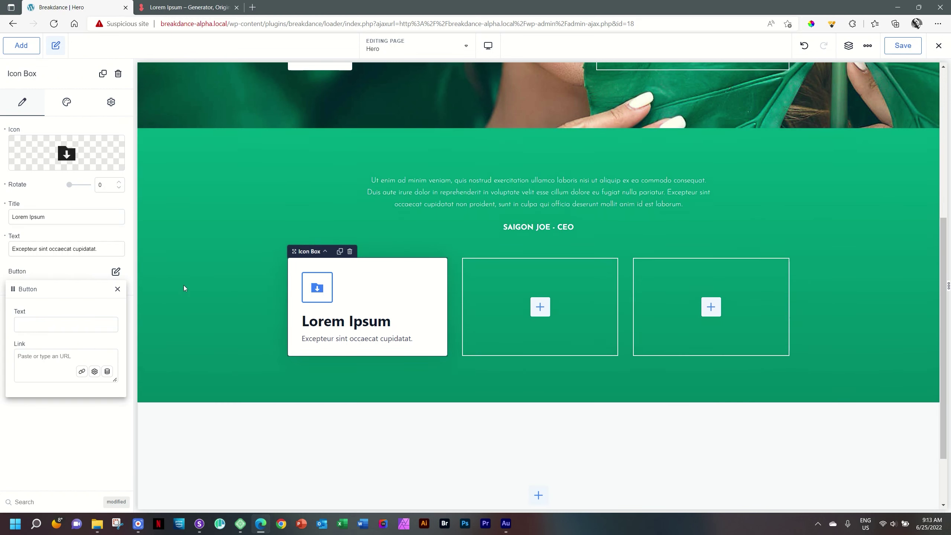
pyautogui.click(116, 289)
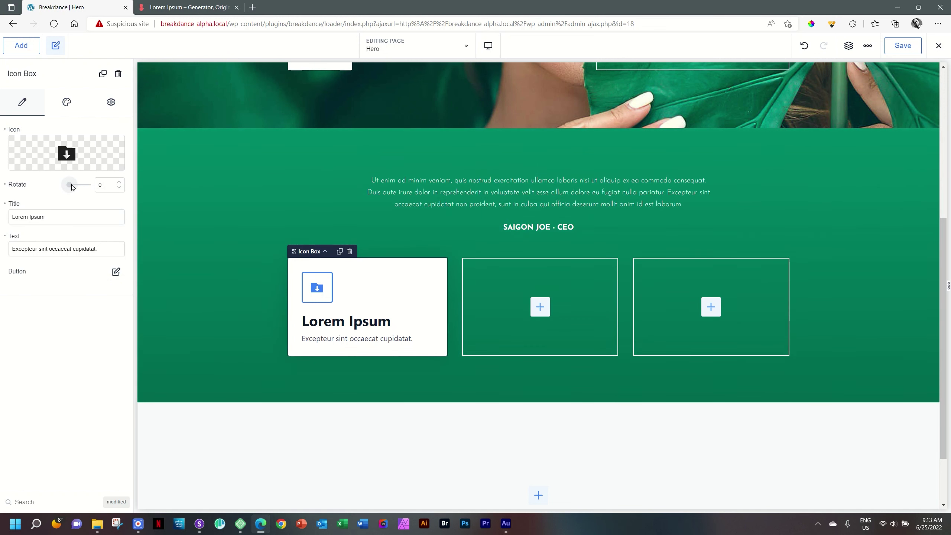
pyautogui.moveTo(72, 185); pyautogui.dragTo(1, 179)
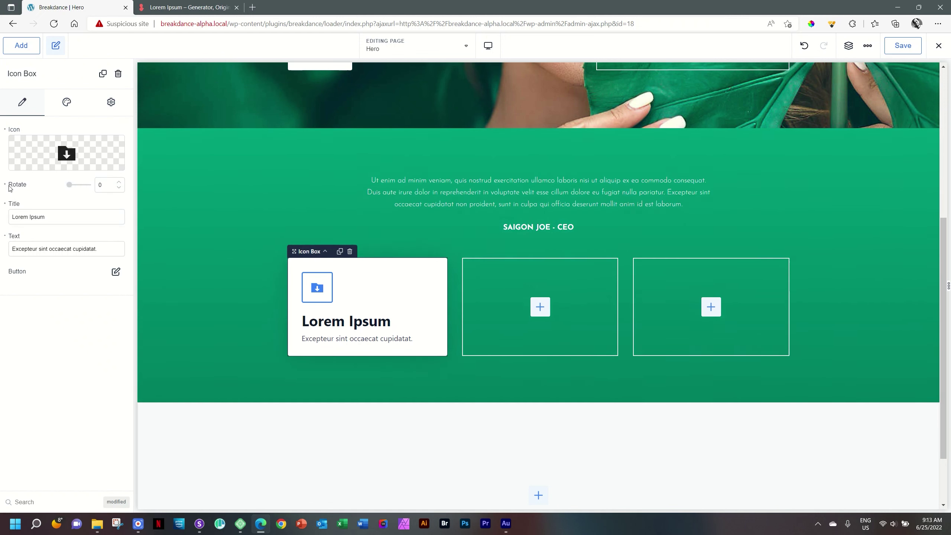
pyautogui.click(28, 185)
# - Try Center and Right alignment for the icon box's container, and set the alignment back to Left
pyautogui.click(67, 103)
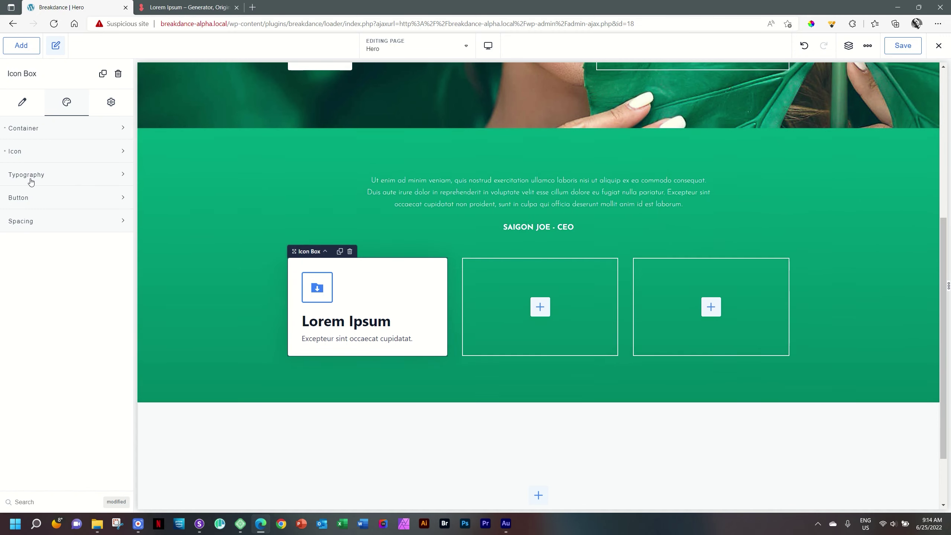
pyautogui.click(34, 130)
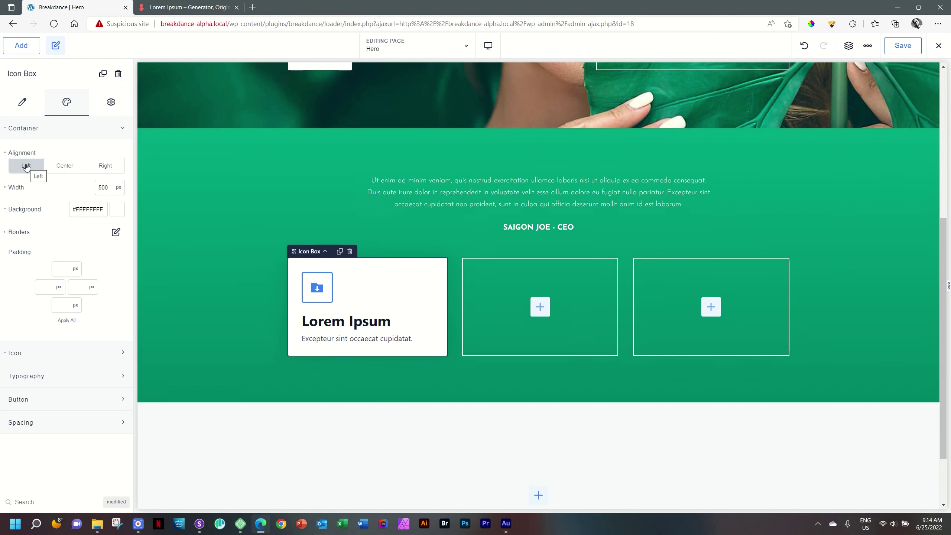
pyautogui.click(55, 167)
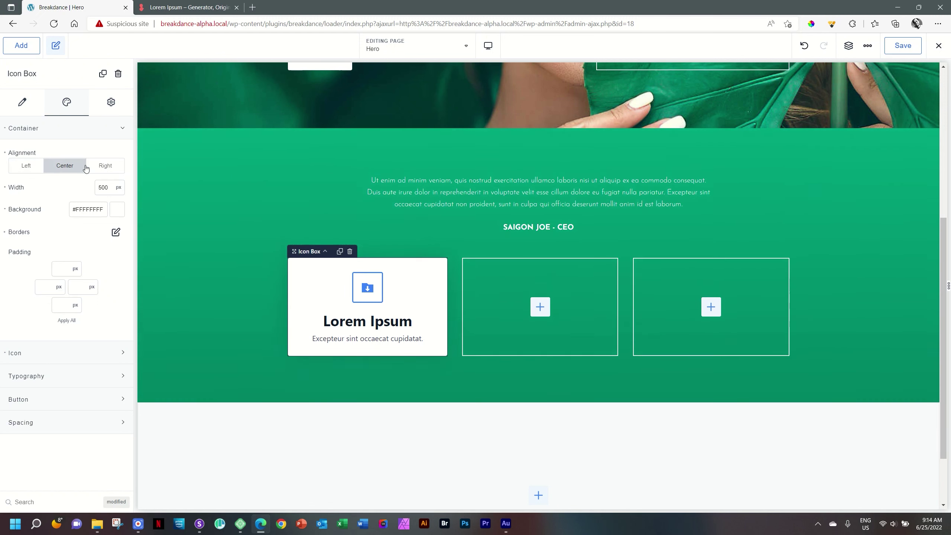
pyautogui.click(101, 168)
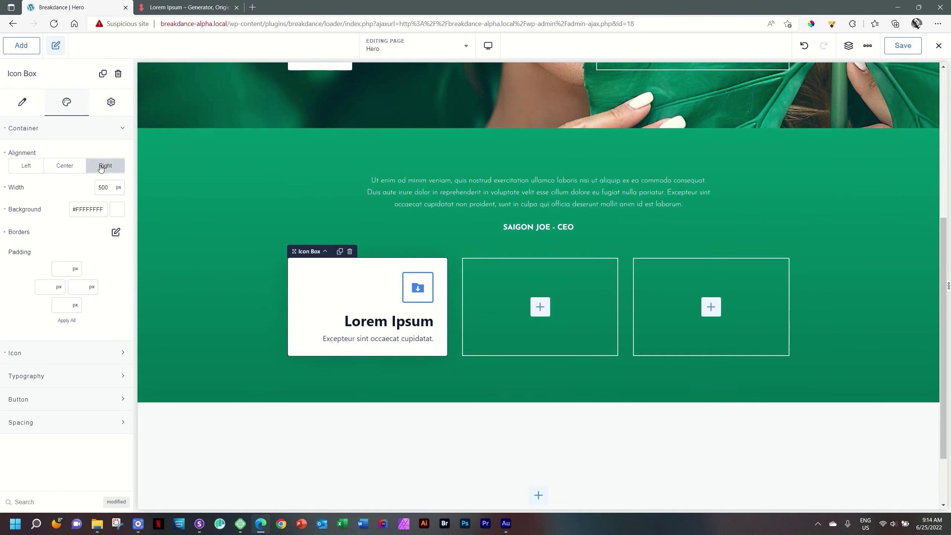
pyautogui.click(27, 167)
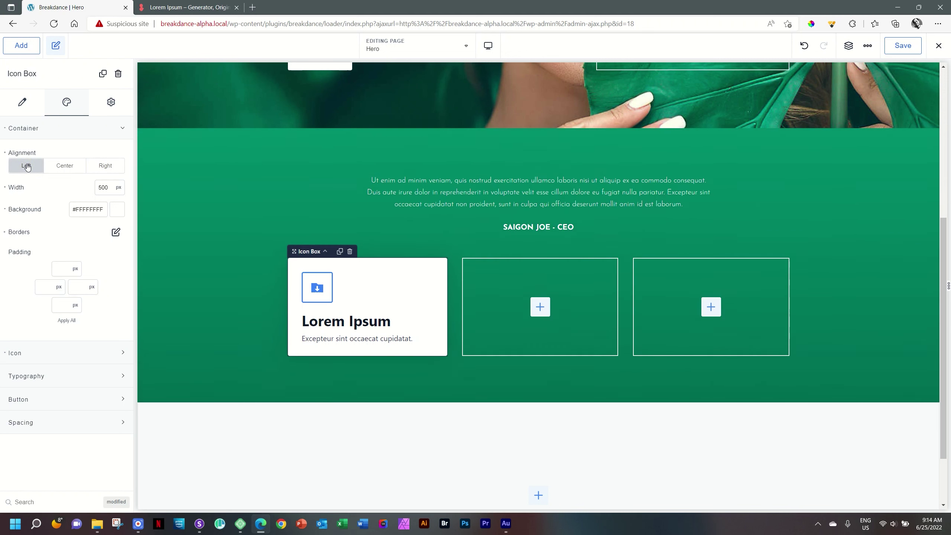
# - Make the icon box's container background fully transparent by lowering the white colour's opacity to #FFFFFF00
pyautogui.click(123, 214)
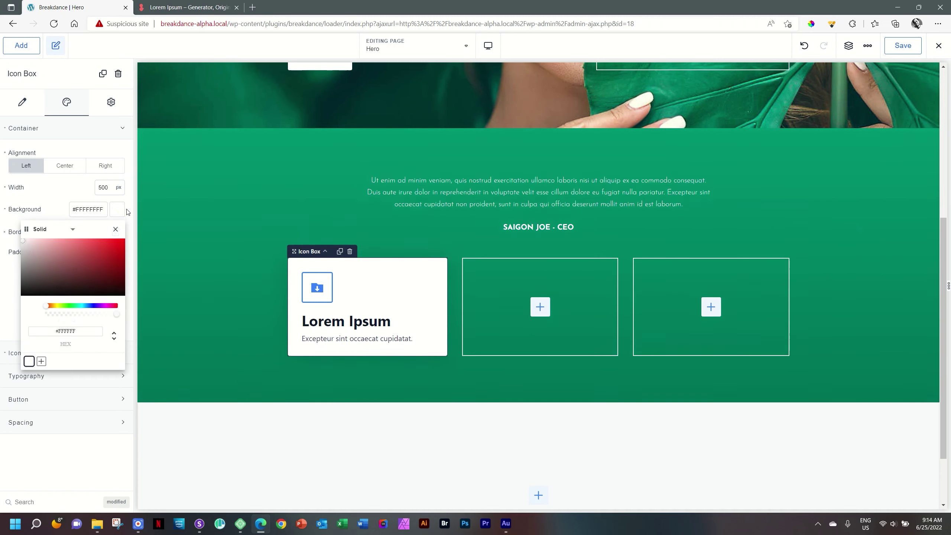
pyautogui.click(116, 315)
pyautogui.click(114, 317)
pyautogui.moveTo(114, 316); pyautogui.dragTo(33, 316)
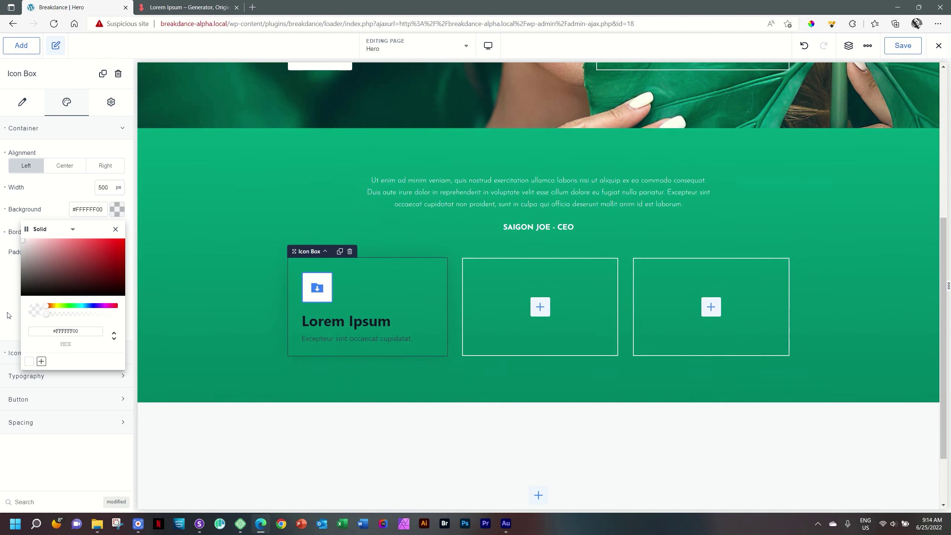
pyautogui.click(119, 215)
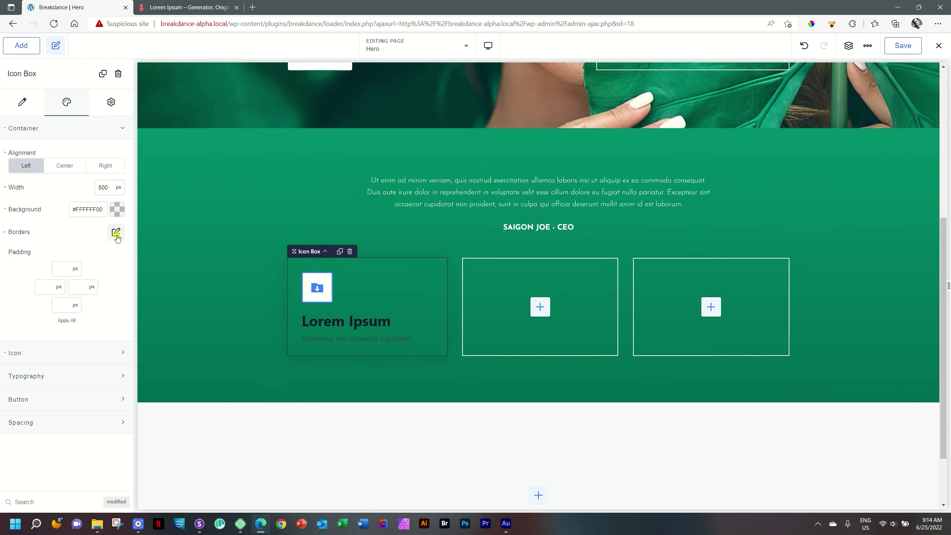
# - Set the icon box container's border colour to the saved White swatch and its border radius to 2 px
pyautogui.click(116, 232)
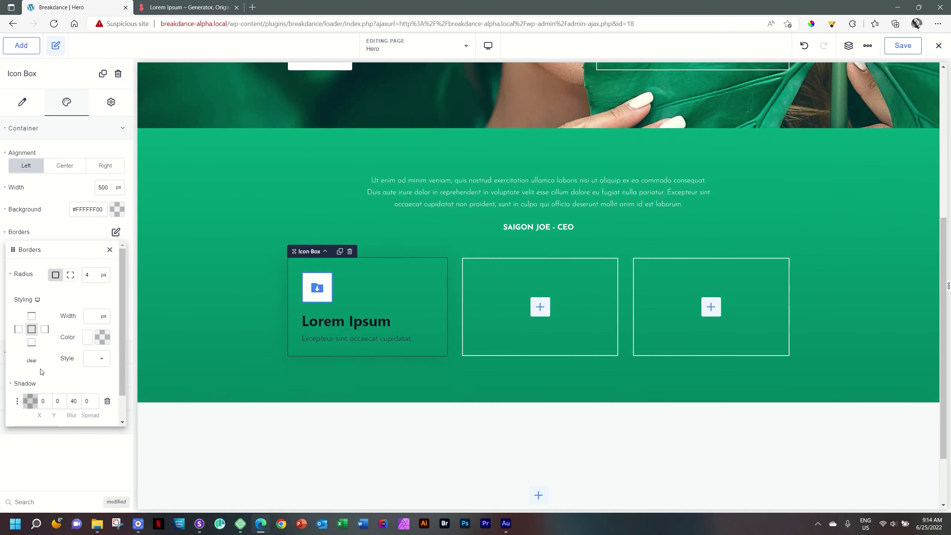
pyautogui.click(101, 338)
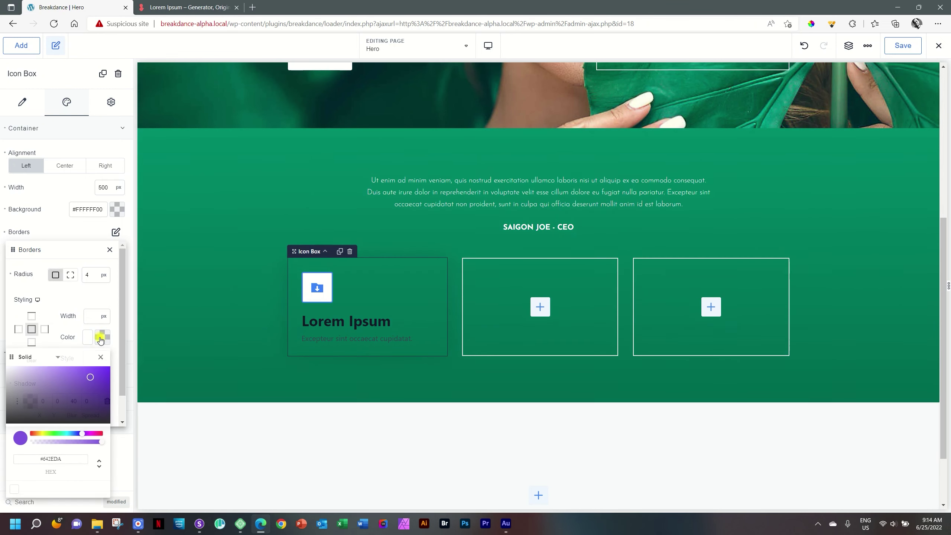
pyautogui.click(14, 491)
pyautogui.click(407, 299)
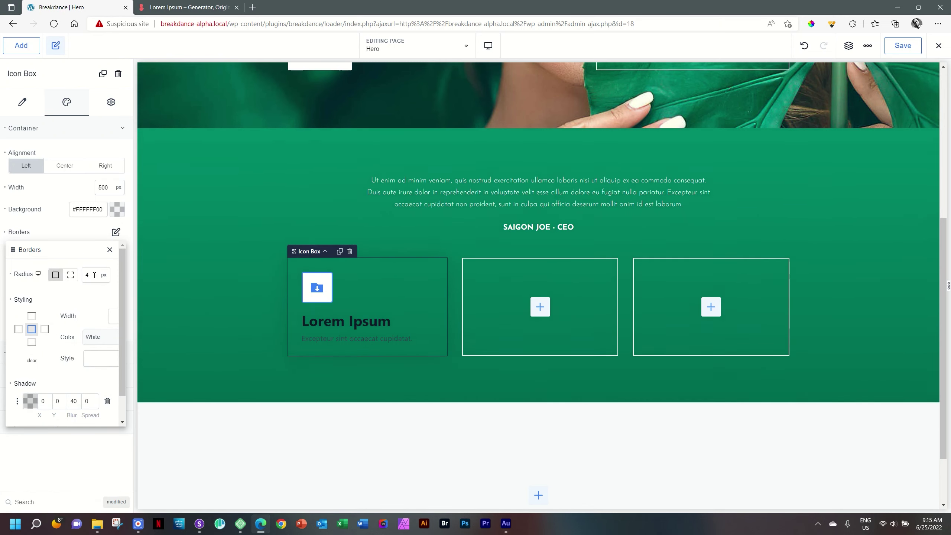
pyautogui.moveTo(93, 275); pyautogui.dragTo(79, 276)
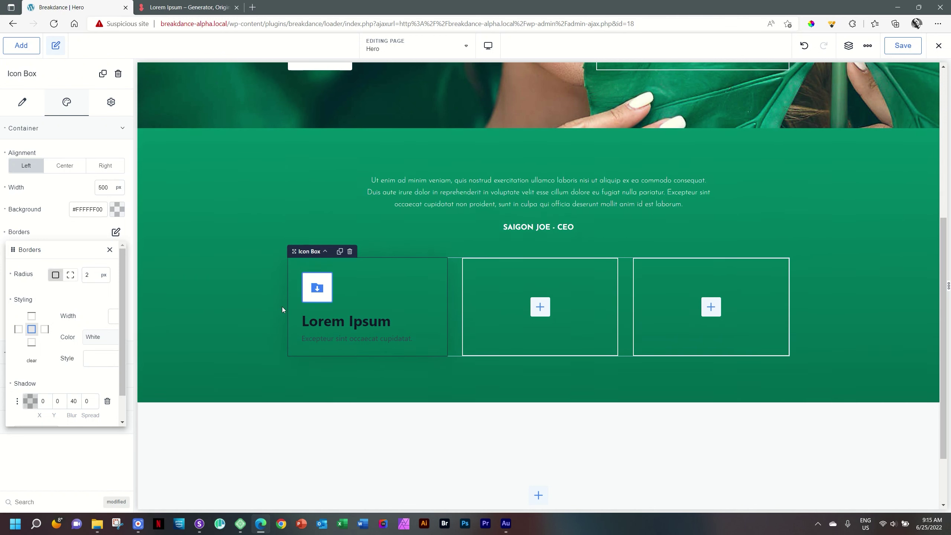
pyautogui.click(98, 338)
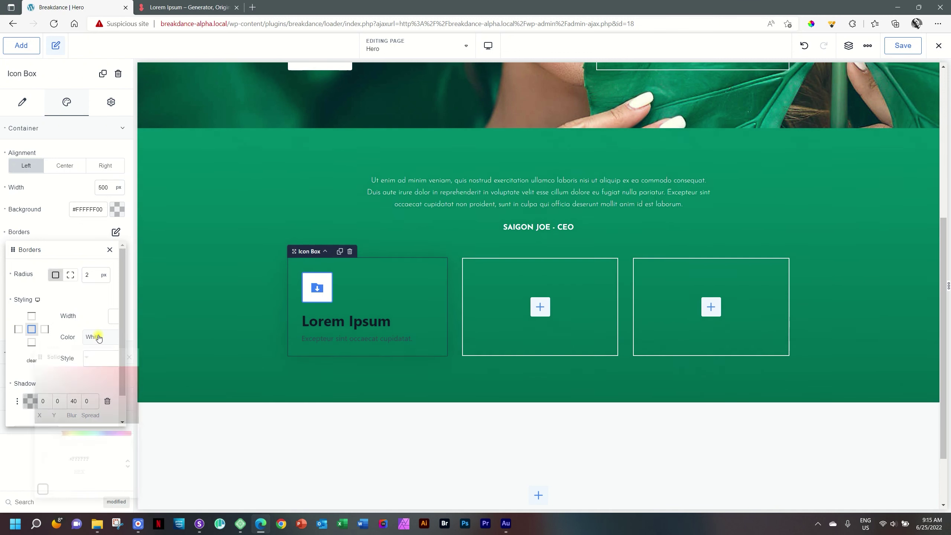
pyautogui.click(82, 376)
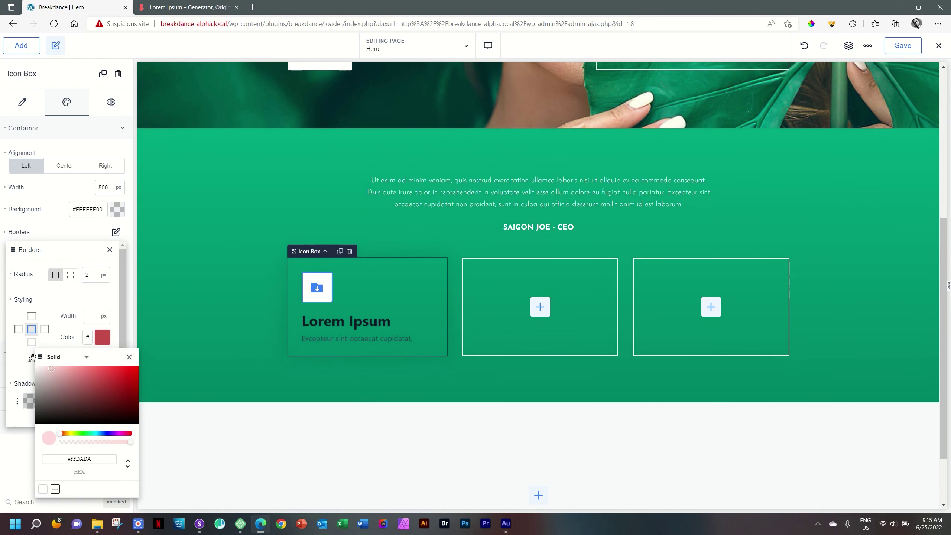
pyautogui.click(42, 489)
# - Clear the container's border radius and give the icon box a 1 px border with solid style
pyautogui.click(89, 316)
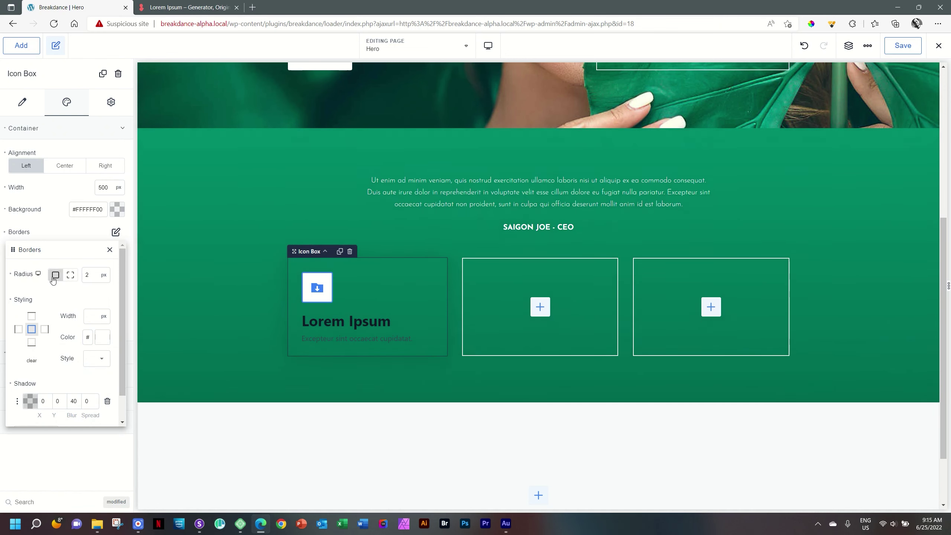
pyautogui.doubleClick(89, 277)
pyautogui.write('1')
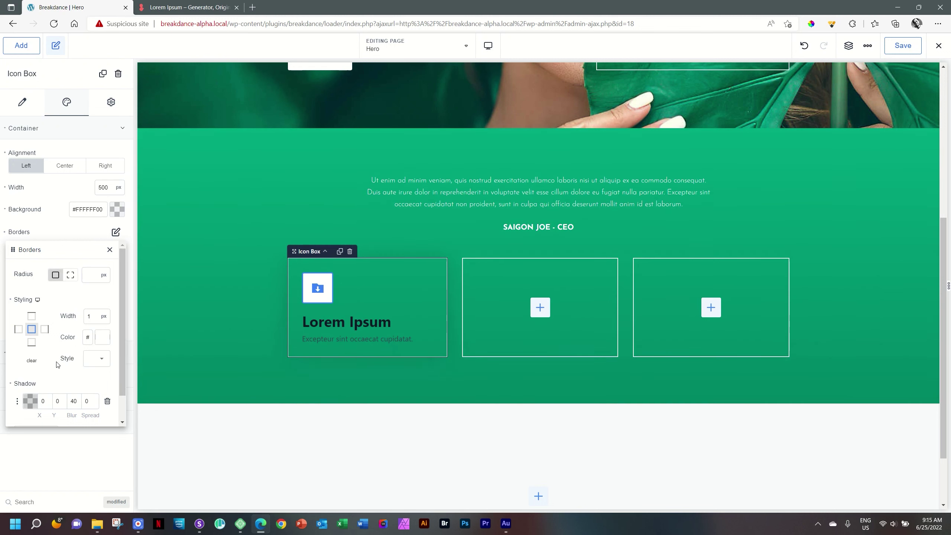
pyautogui.click(101, 361)
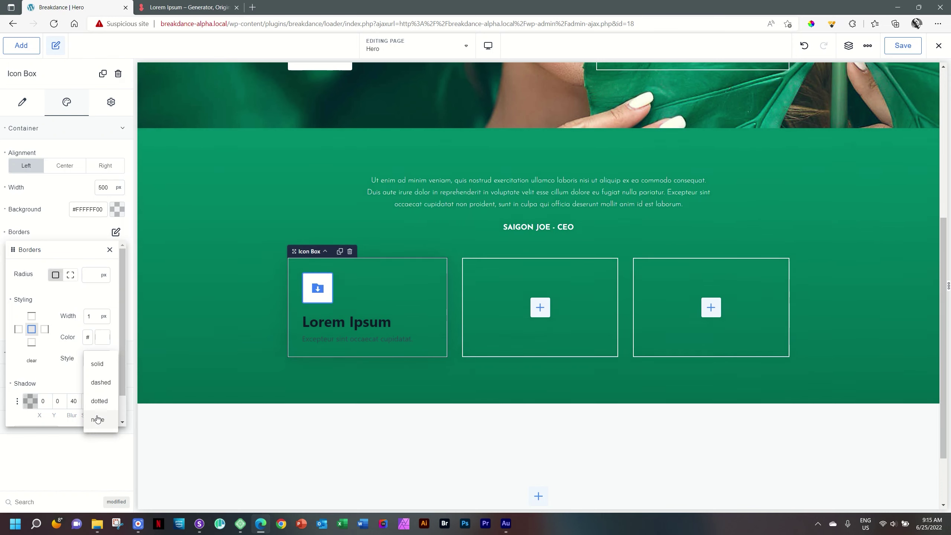
pyautogui.click(99, 363)
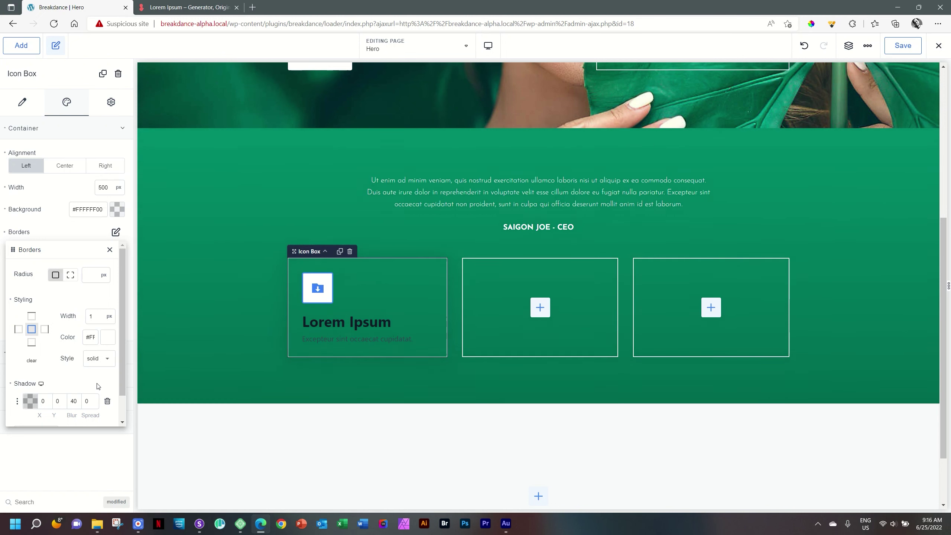
# - Delete the shadow from the icon box's container and close the border and container settings
pyautogui.click(107, 402)
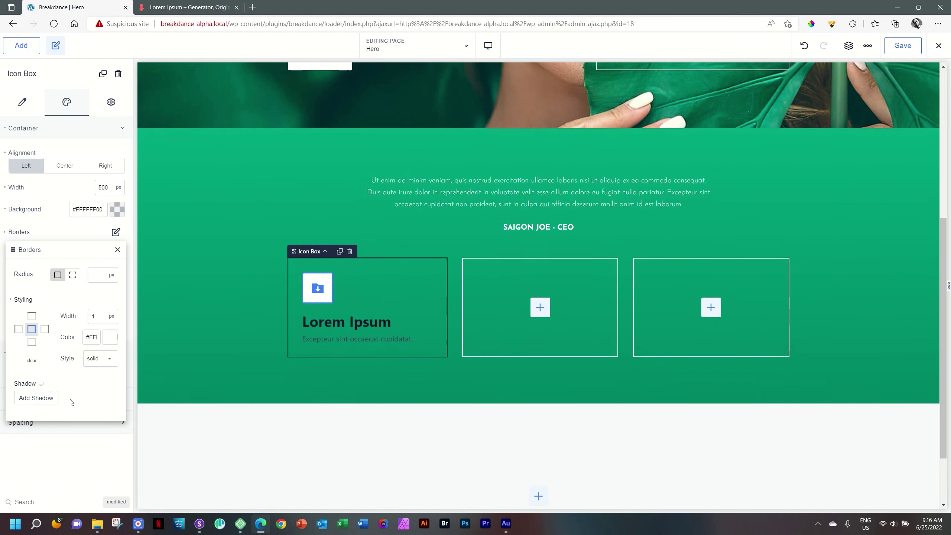
pyautogui.click(345, 382)
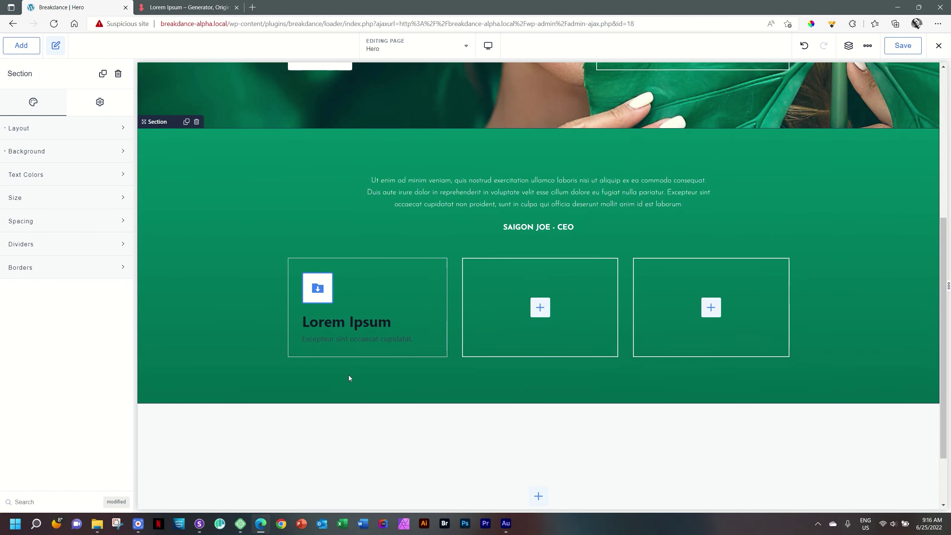
pyautogui.click(400, 289)
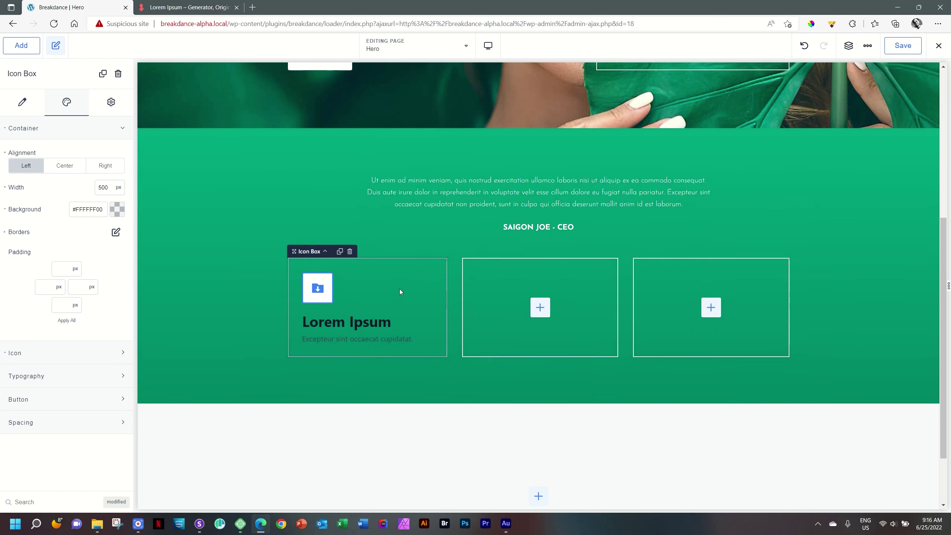
pyautogui.click(45, 129)
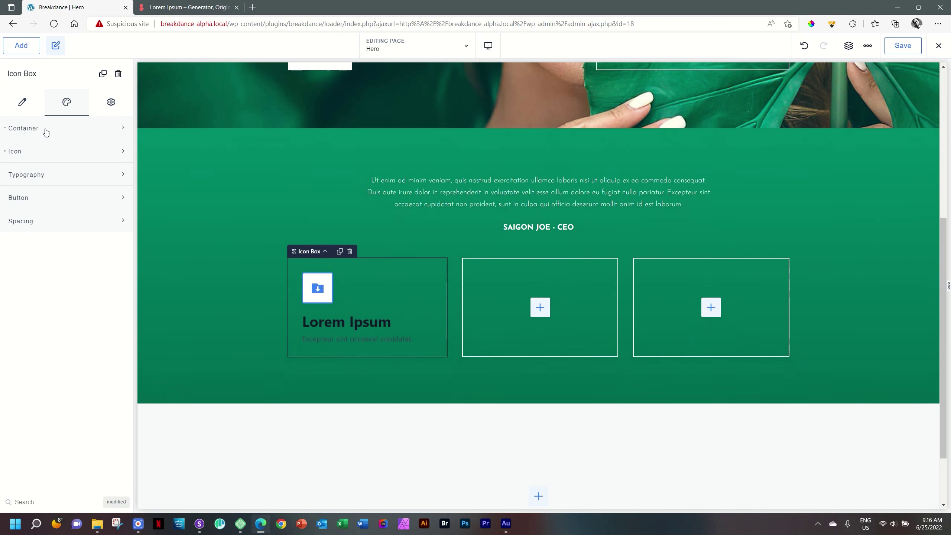
# - Try the Top, Left and Right positions for the icon box's icon, and settle on Left
pyautogui.click(37, 157)
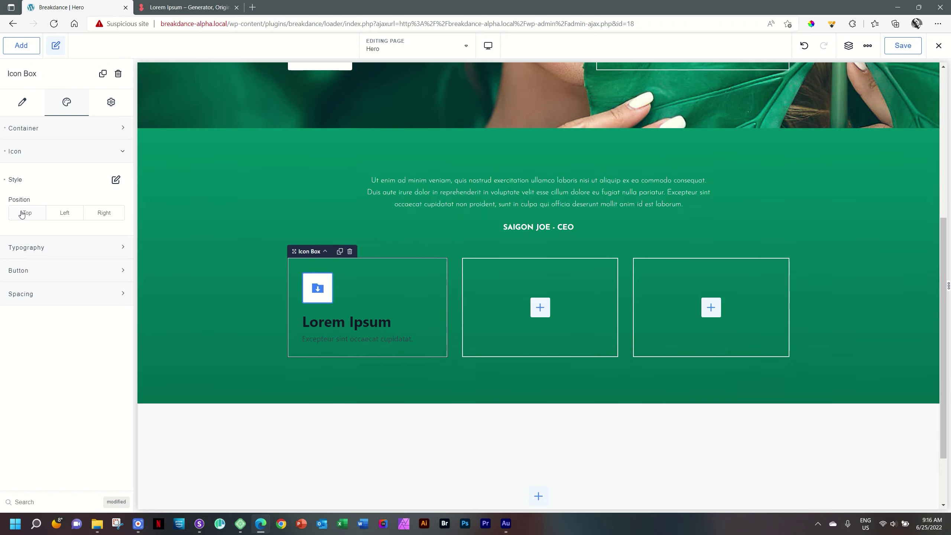
pyautogui.click(25, 213)
pyautogui.click(65, 212)
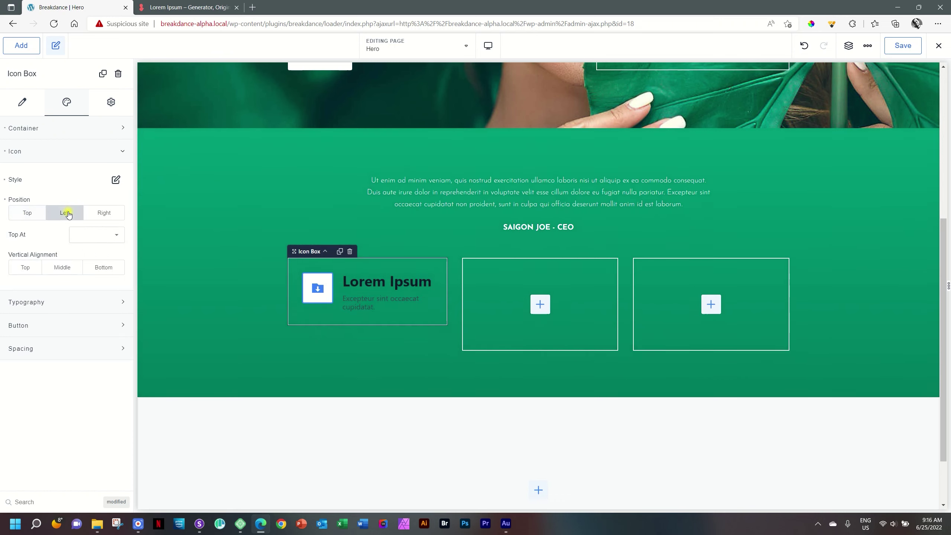
pyautogui.click(103, 214)
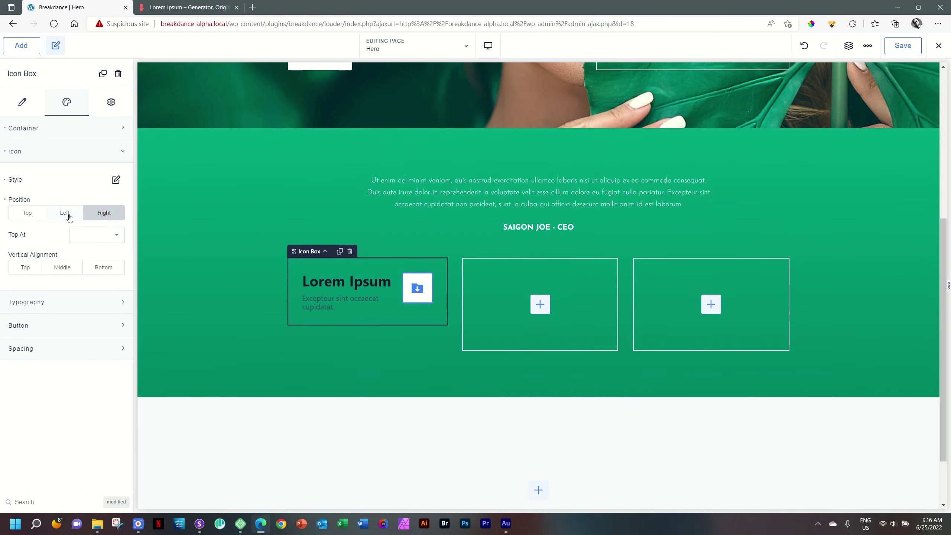
pyautogui.click(69, 217)
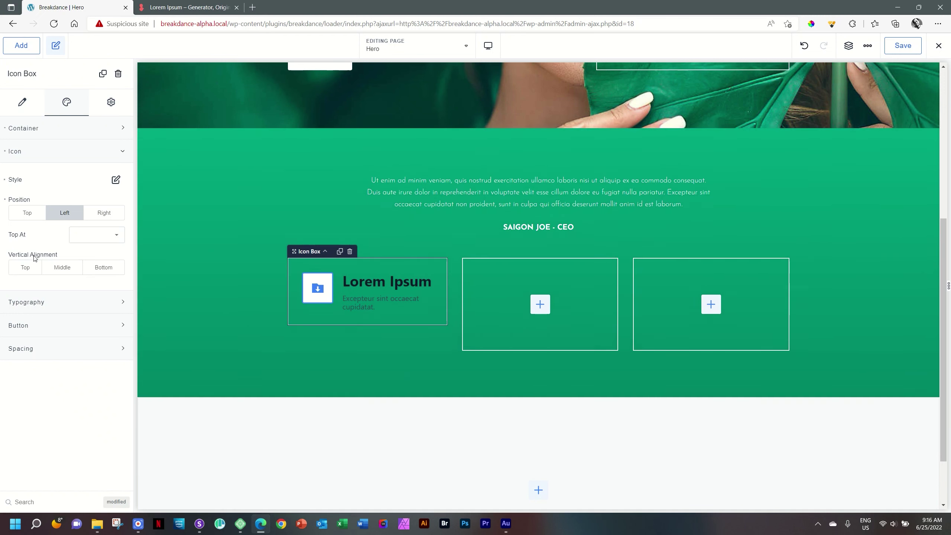
# - Compare the icon's vertical alignment options Top, Middle and Bottom, and set it to Middle
pyautogui.click(23, 269)
pyautogui.click(63, 268)
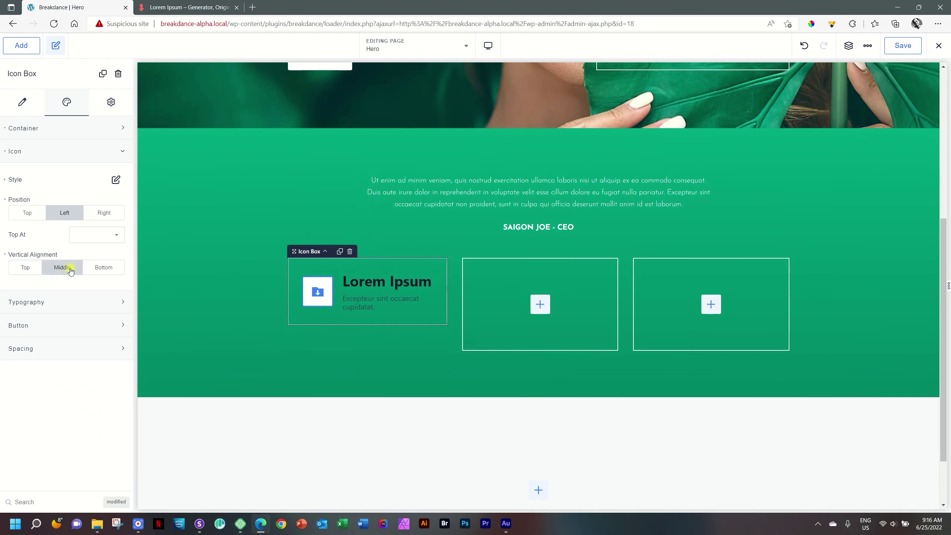
pyautogui.click(113, 268)
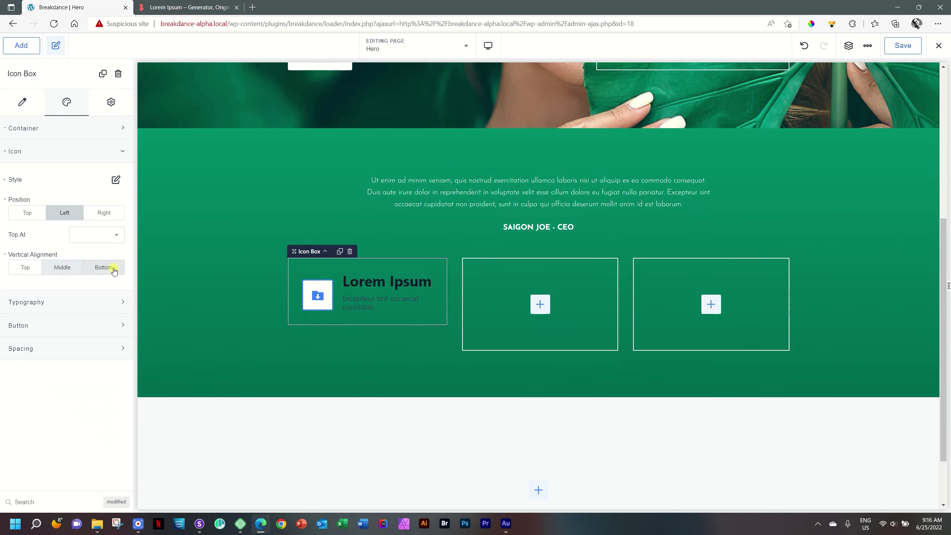
pyautogui.click(63, 270)
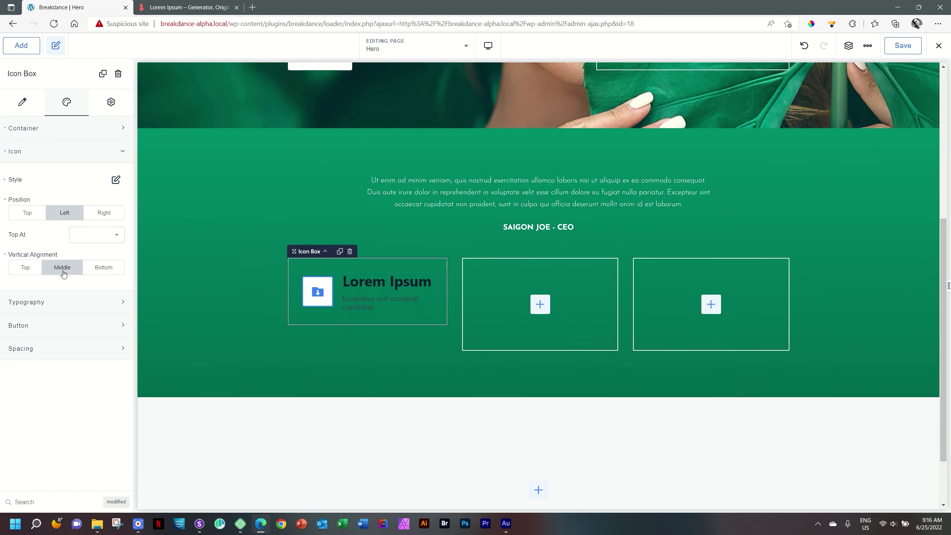
# - Clear the custom padding, radius and outline width values in the icon's style settings
pyautogui.click(115, 181)
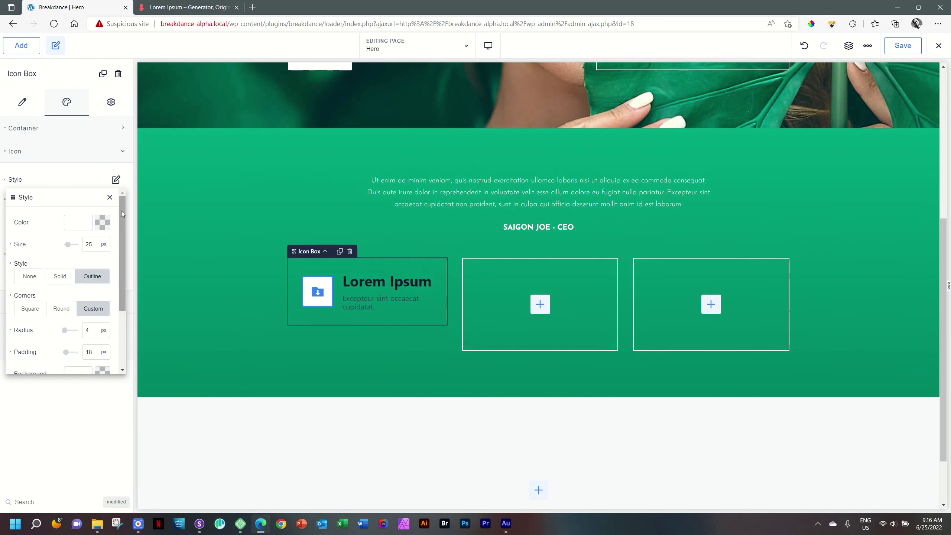
pyautogui.moveTo(121, 211); pyautogui.dragTo(122, 278)
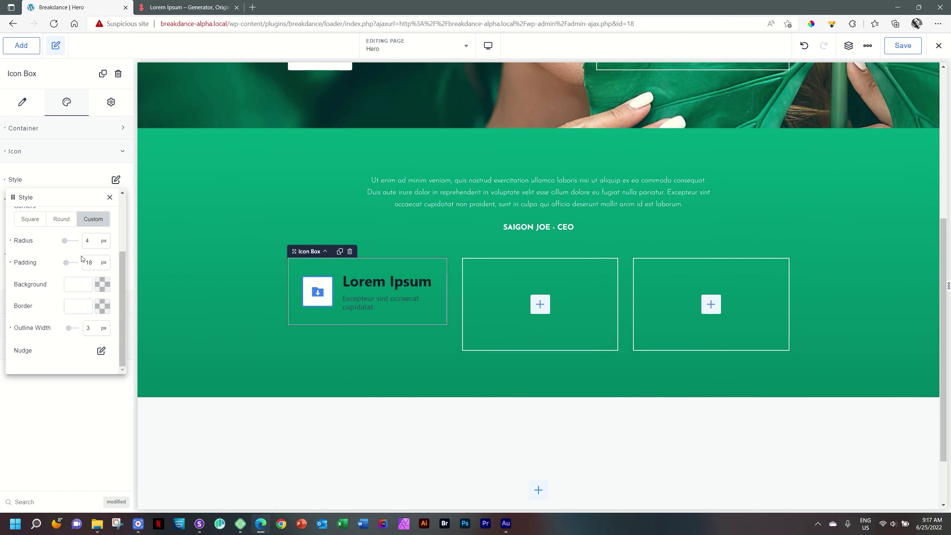
pyautogui.click(10, 263)
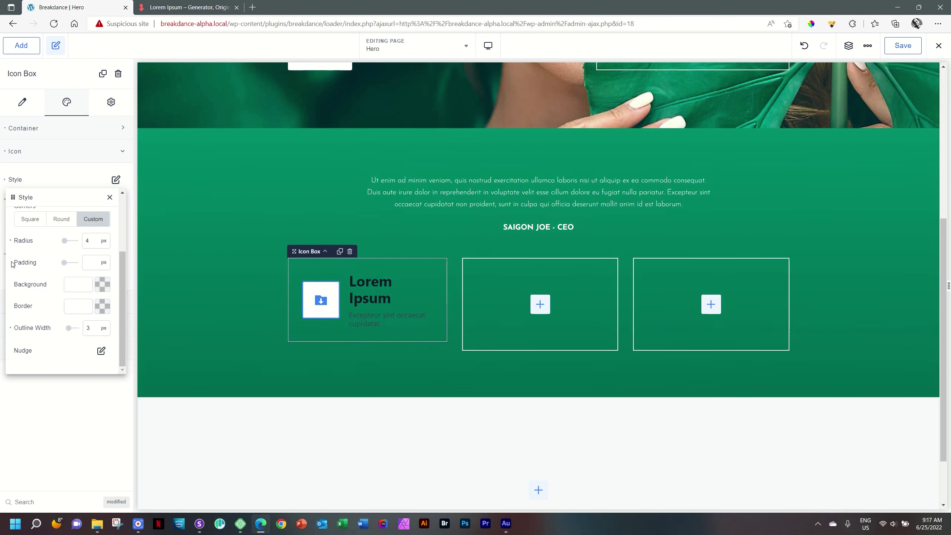
pyautogui.click(10, 241)
pyautogui.click(11, 328)
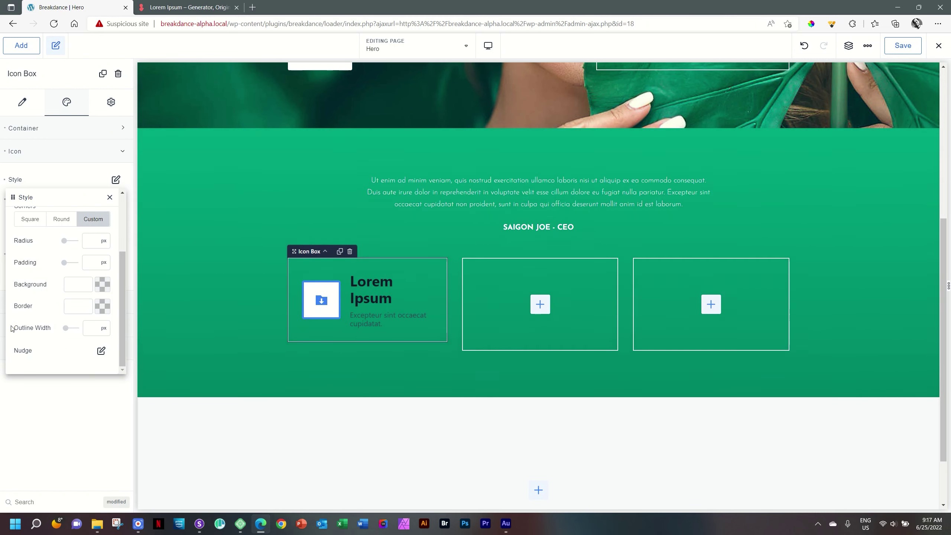
pyautogui.moveTo(122, 319); pyautogui.dragTo(122, 246)
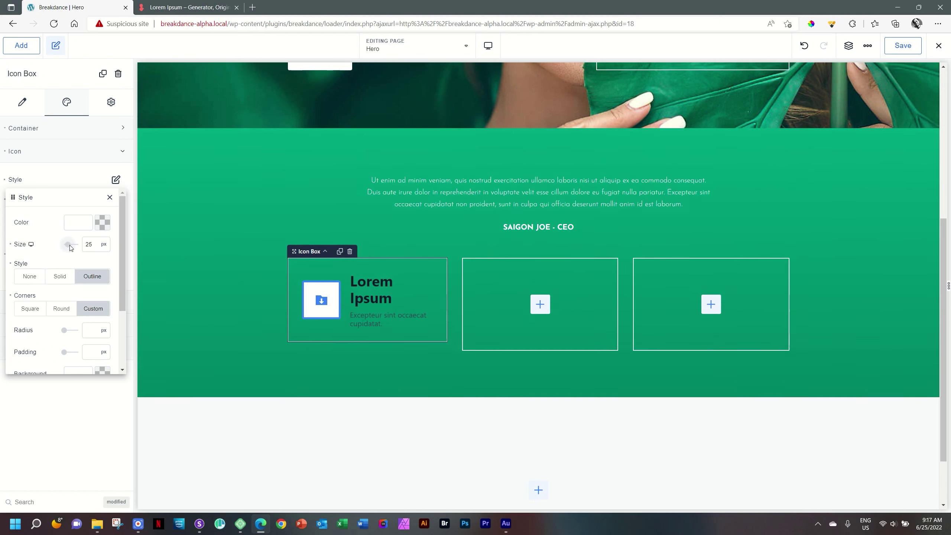
# - Set the icon's style to None and its size to 60 px, trying 44 and 40 px first
pyautogui.moveTo(70, 248); pyautogui.dragTo(71, 248)
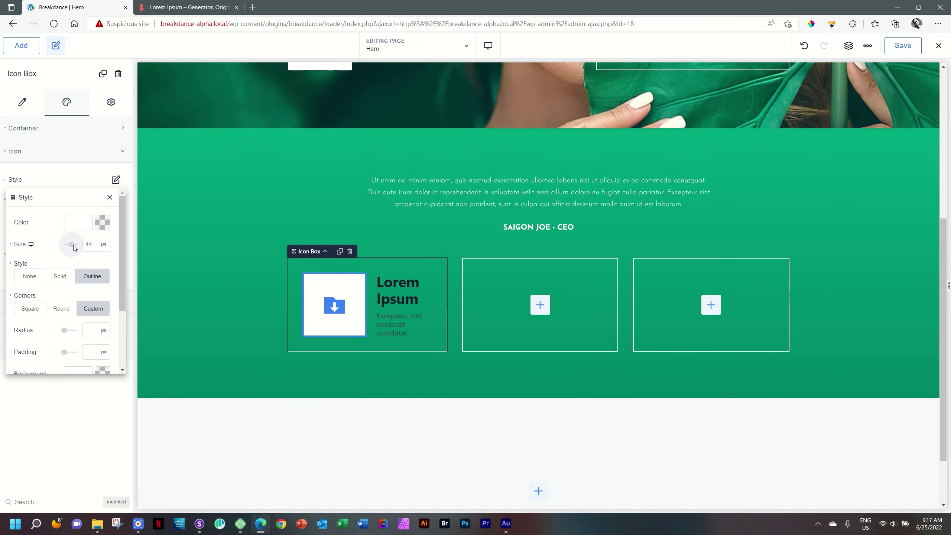
pyautogui.click(29, 277)
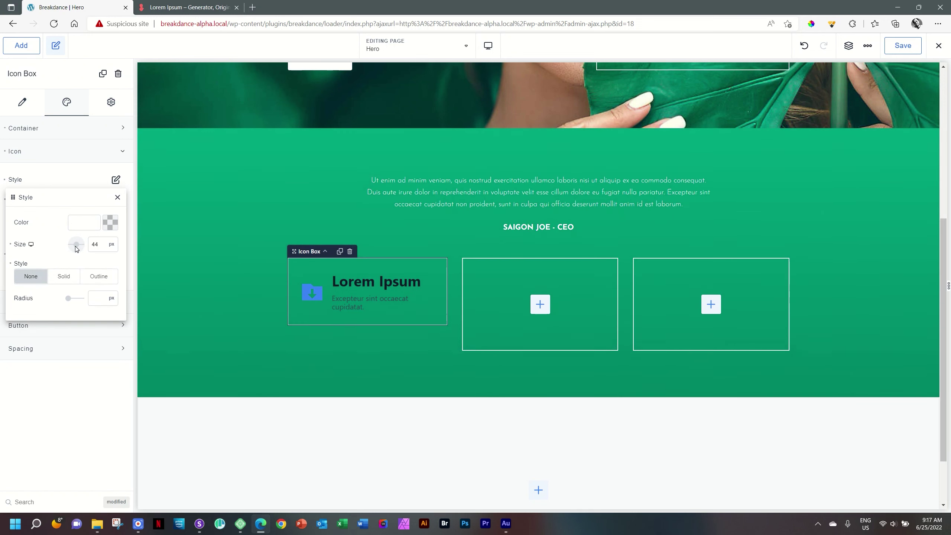
pyautogui.doubleClick(95, 244)
pyautogui.write('40')
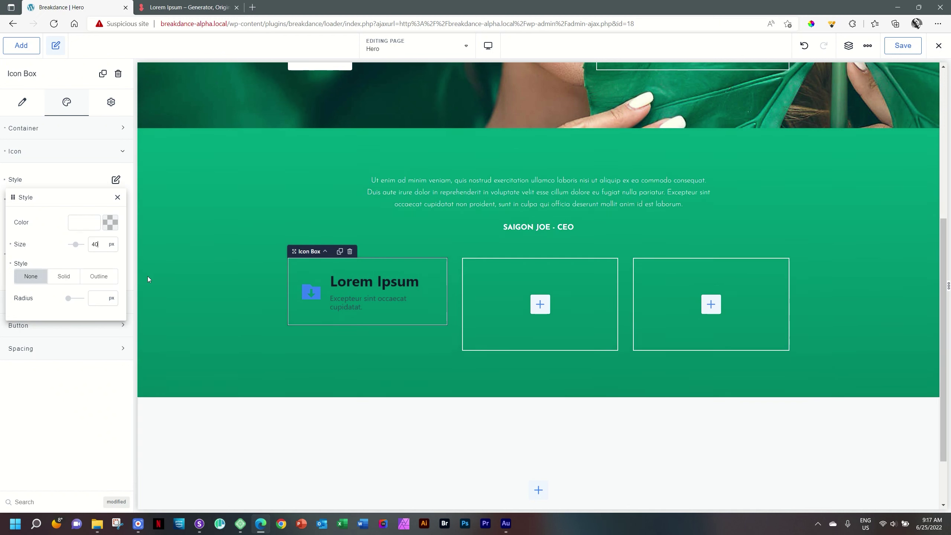
pyautogui.click(95, 244)
pyautogui.write('60')
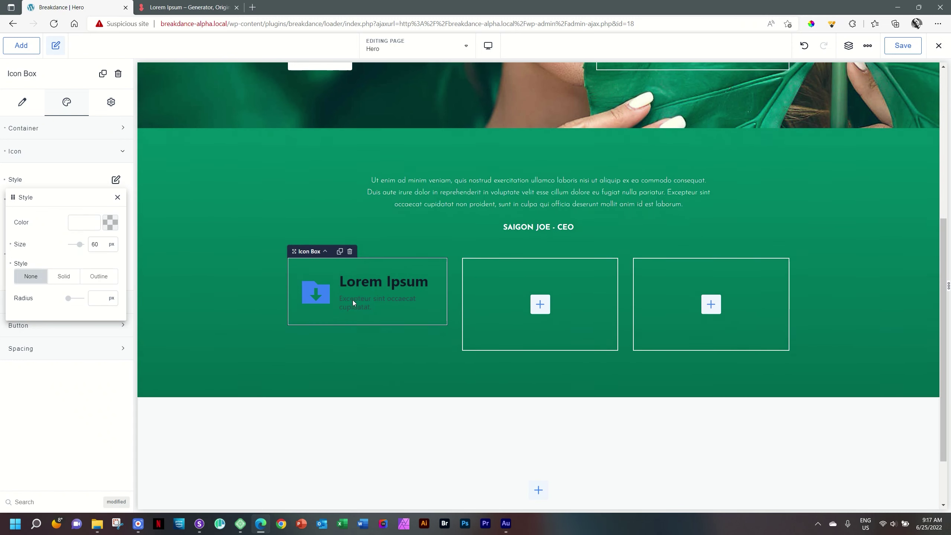
# - Set the icon box's icon color to white, #FFFFFF
pyautogui.click(110, 223)
pyautogui.moveTo(32, 267); pyautogui.dragTo(7, 248)
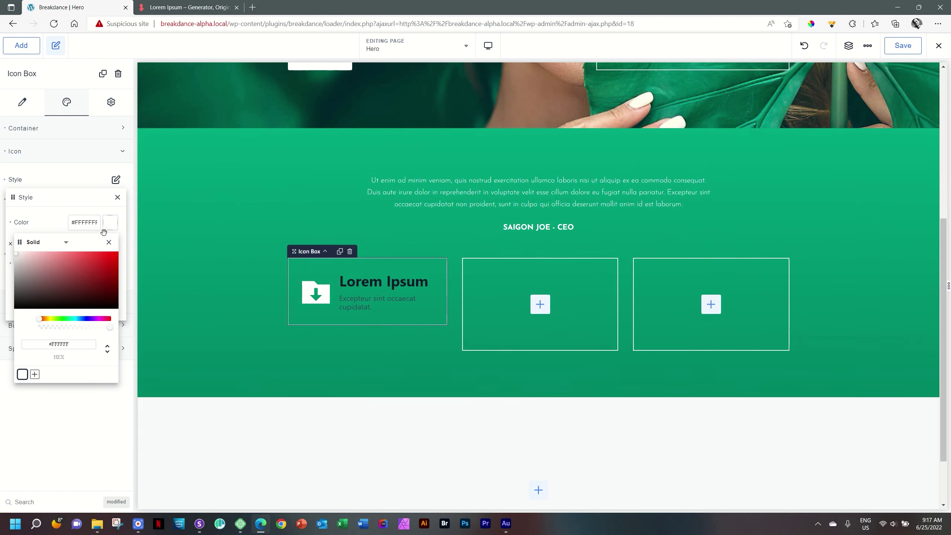
pyautogui.click(110, 225)
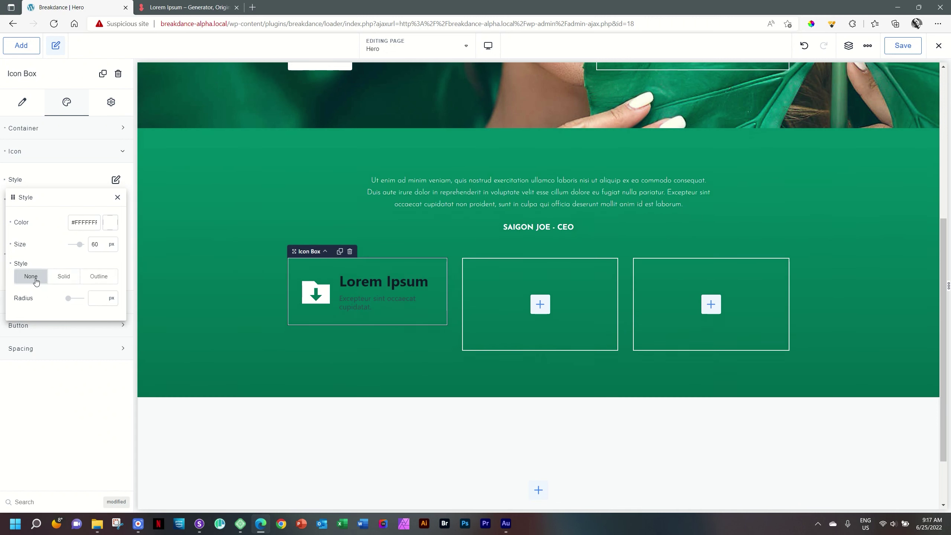
# - Preview the Solid and Outline icon styles, return to None and close the icon's style settings
pyautogui.click(62, 277)
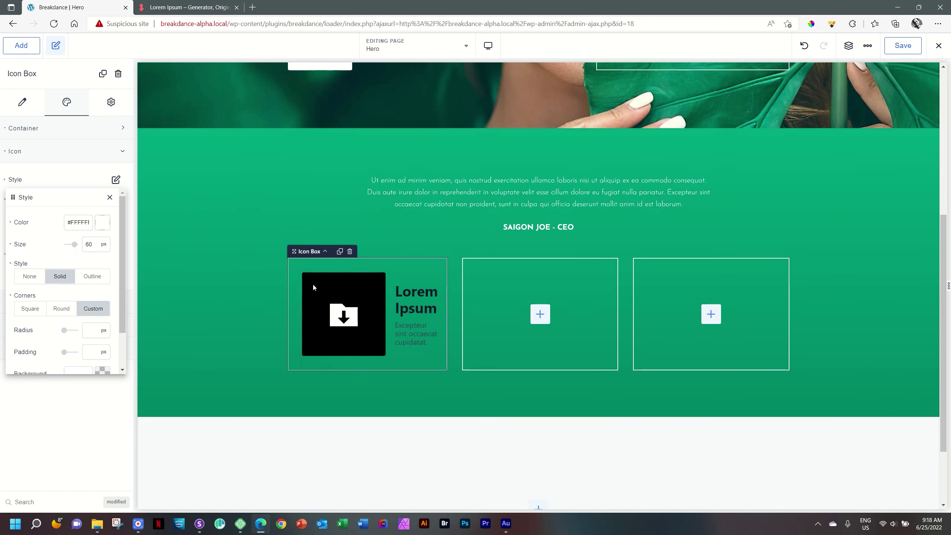
pyautogui.click(93, 276)
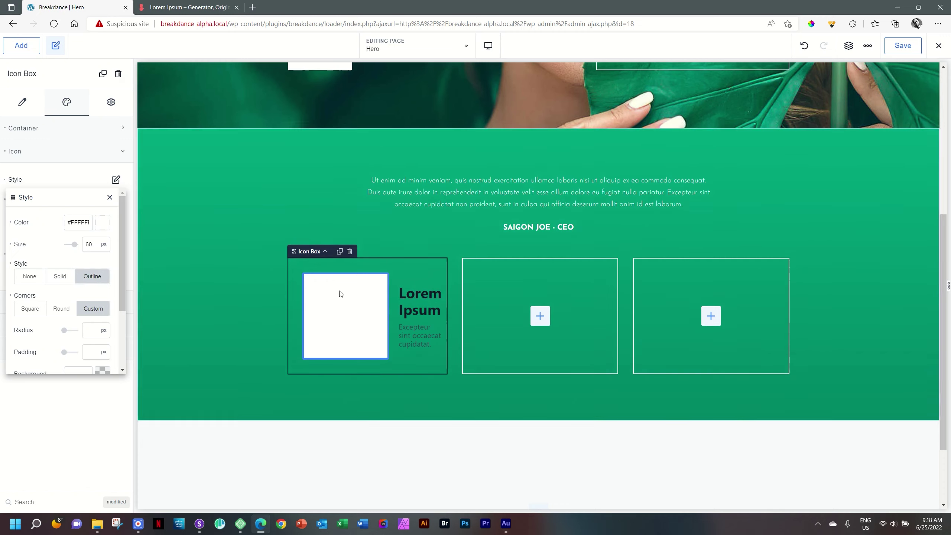
pyautogui.click(31, 276)
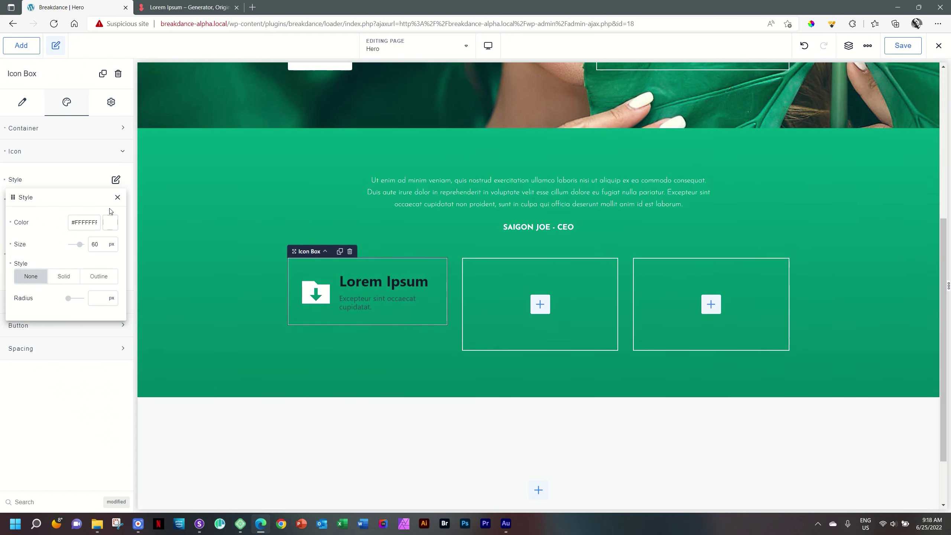
pyautogui.click(117, 198)
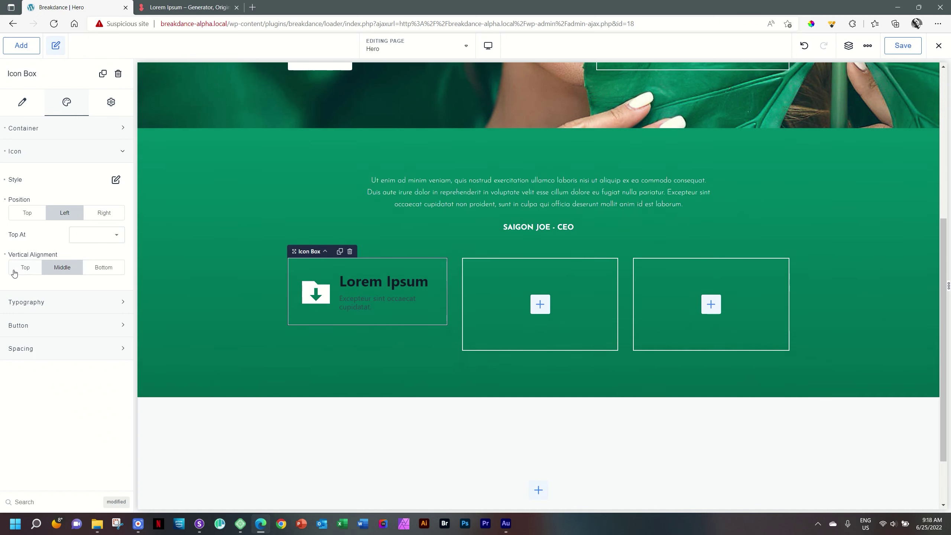
# - Recheck the icon's Top, Middle and Bottom vertical alignments, return to Middle and close the icon settings
pyautogui.click(27, 270)
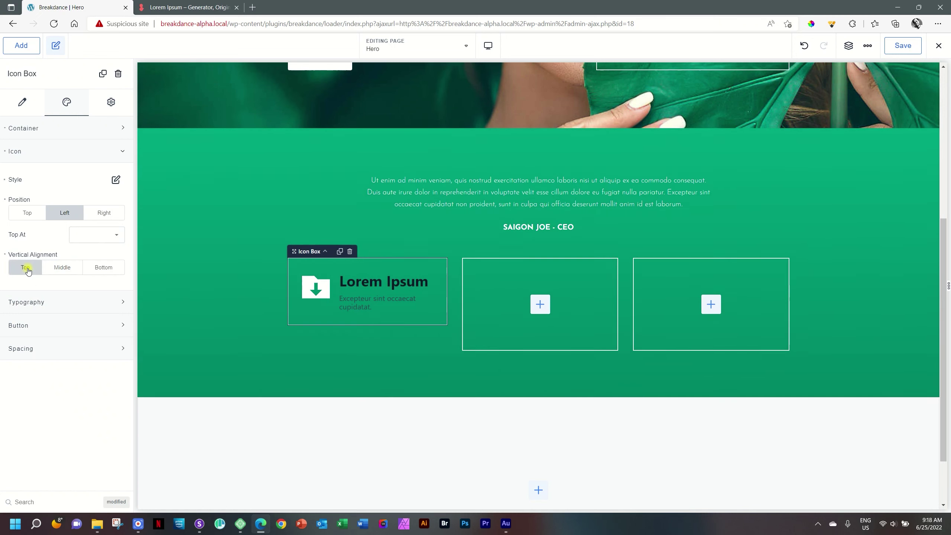
pyautogui.click(63, 271)
pyautogui.click(102, 271)
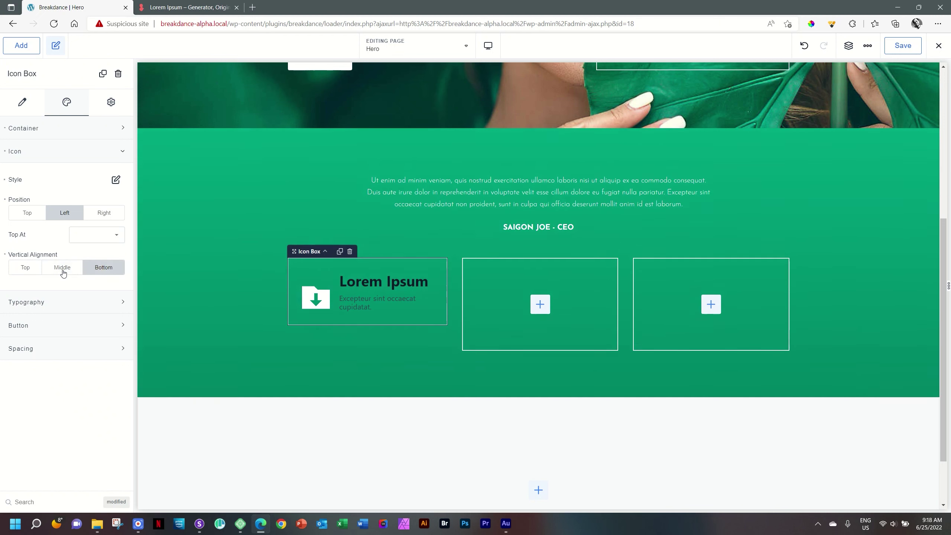
pyautogui.click(63, 271)
pyautogui.click(26, 271)
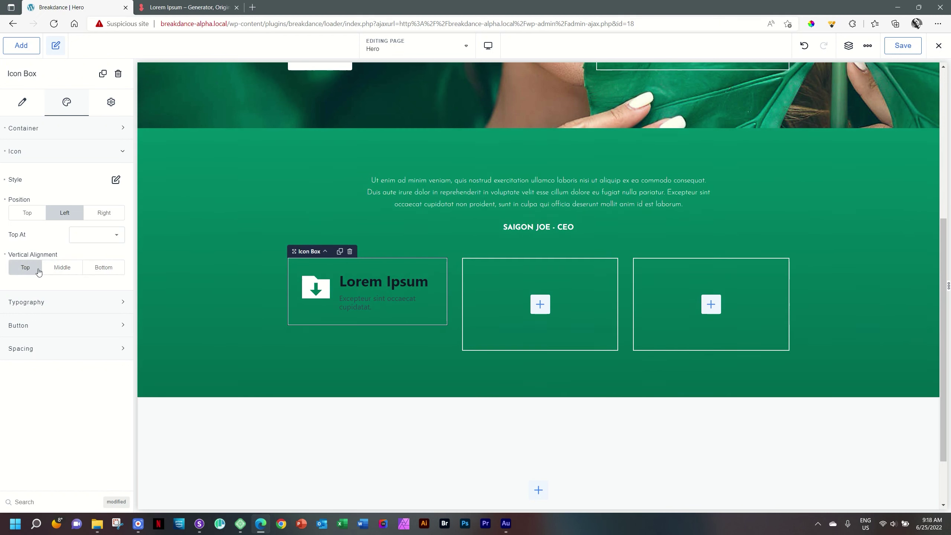
pyautogui.click(69, 272)
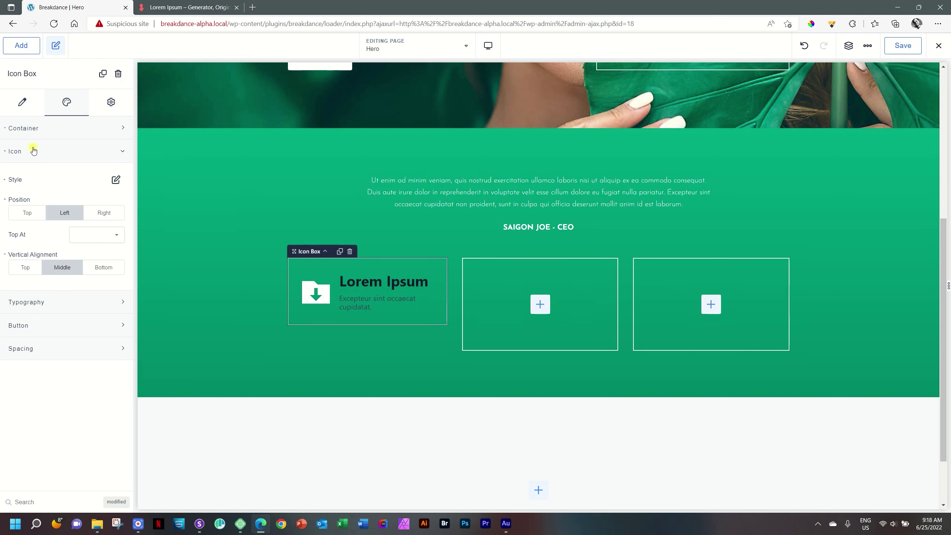
pyautogui.click(33, 150)
# - Set the icon box title's color to White and its font family to Josefin Sans
pyautogui.click(32, 174)
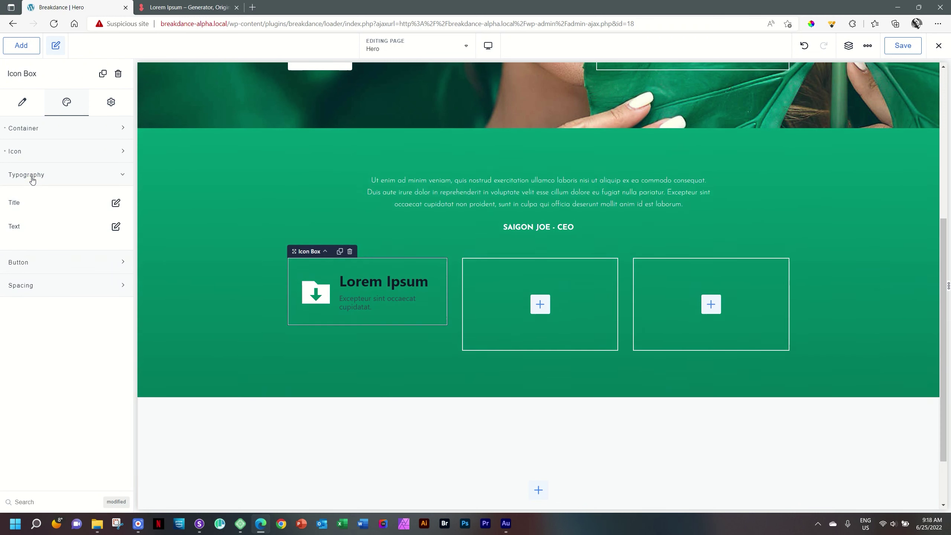
pyautogui.click(116, 203)
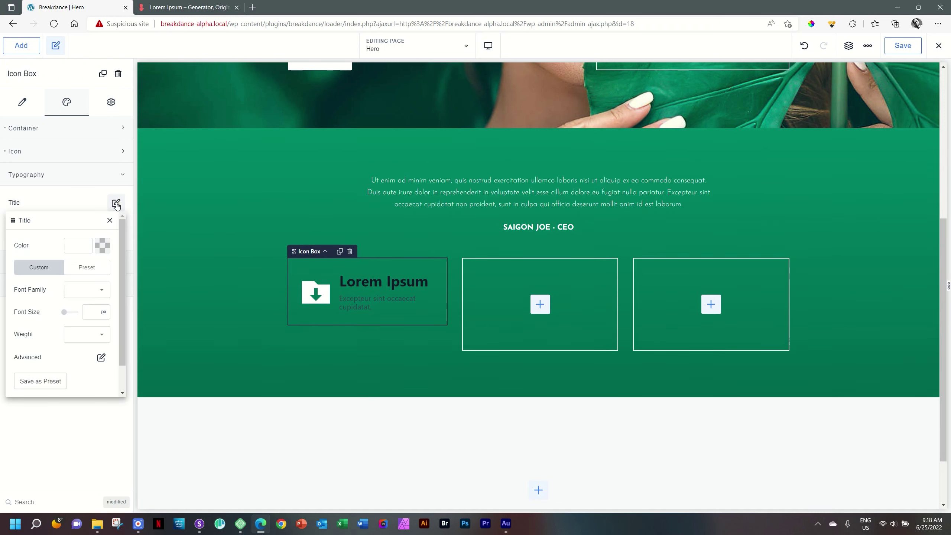
pyautogui.click(104, 249)
pyautogui.click(14, 398)
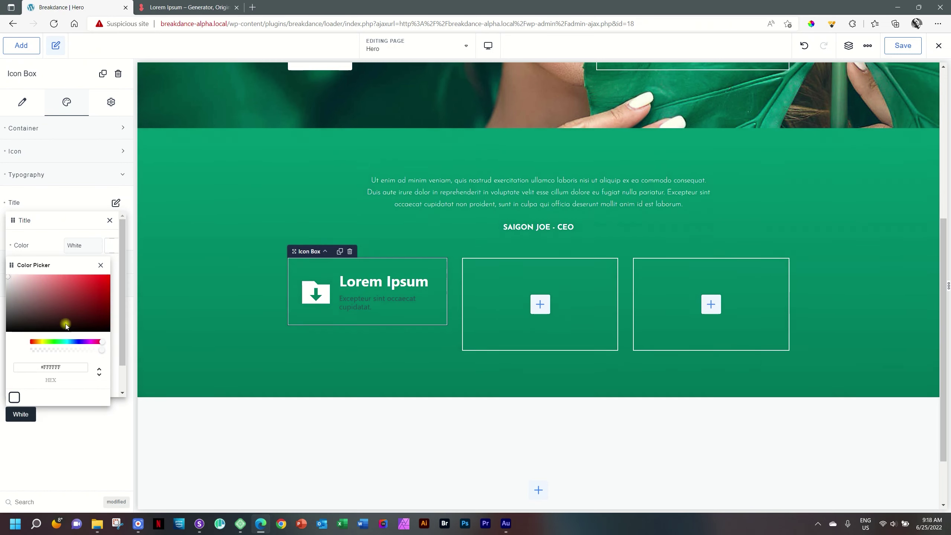
pyautogui.click(109, 246)
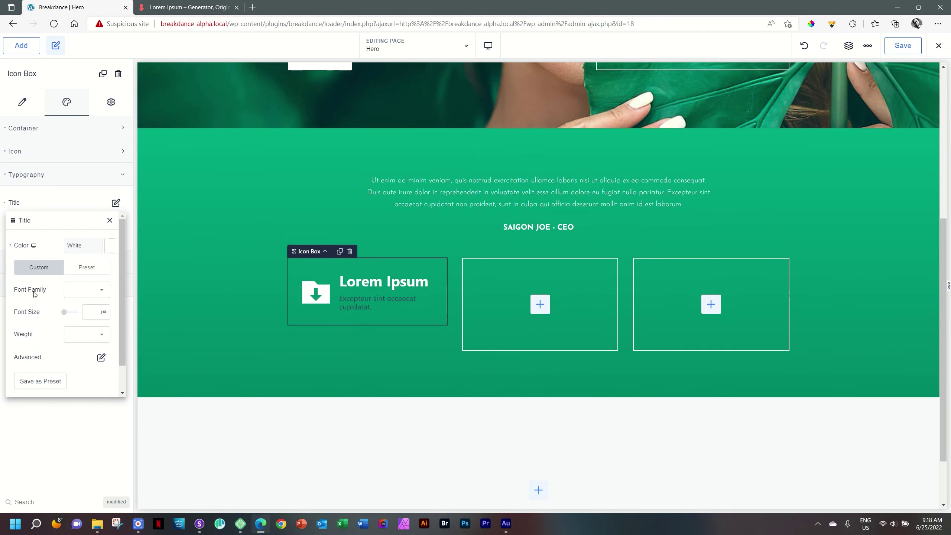
pyautogui.click(81, 291)
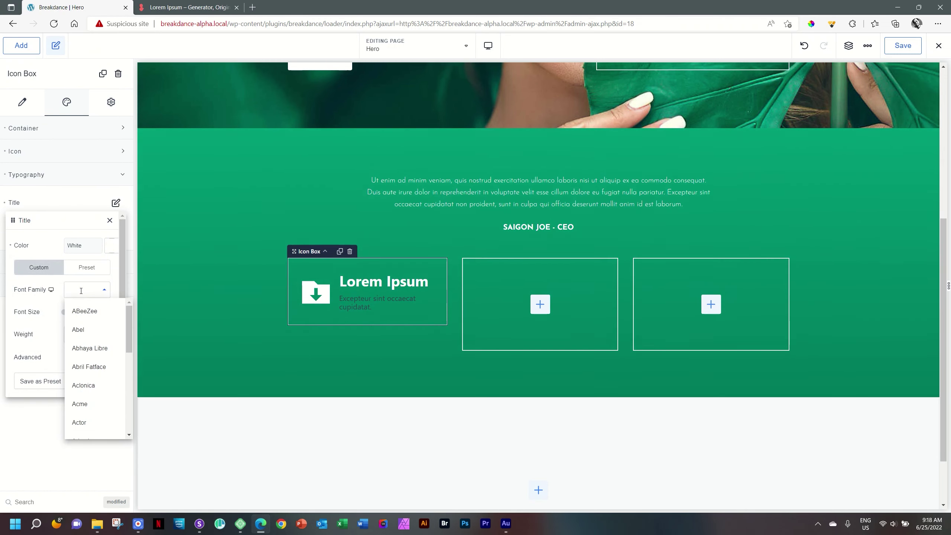
pyautogui.write('jose')
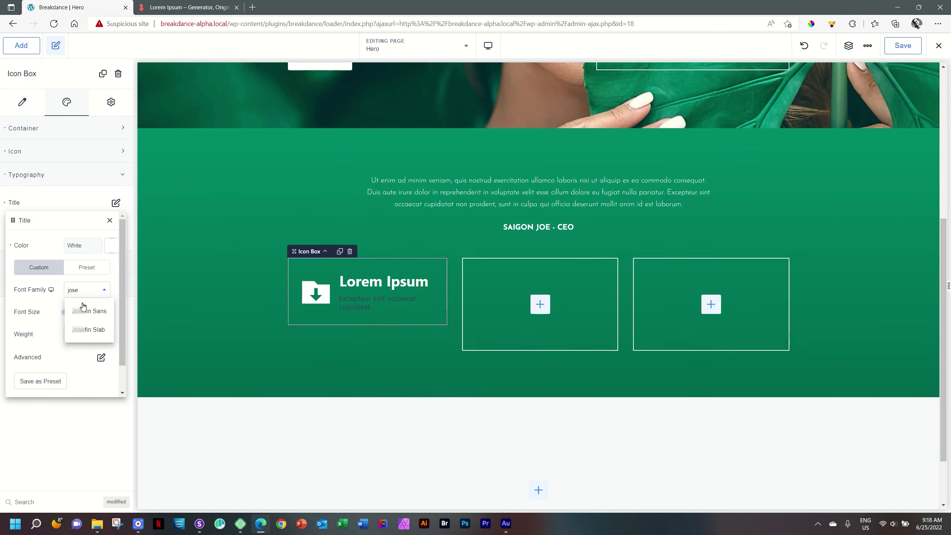
pyautogui.click(82, 314)
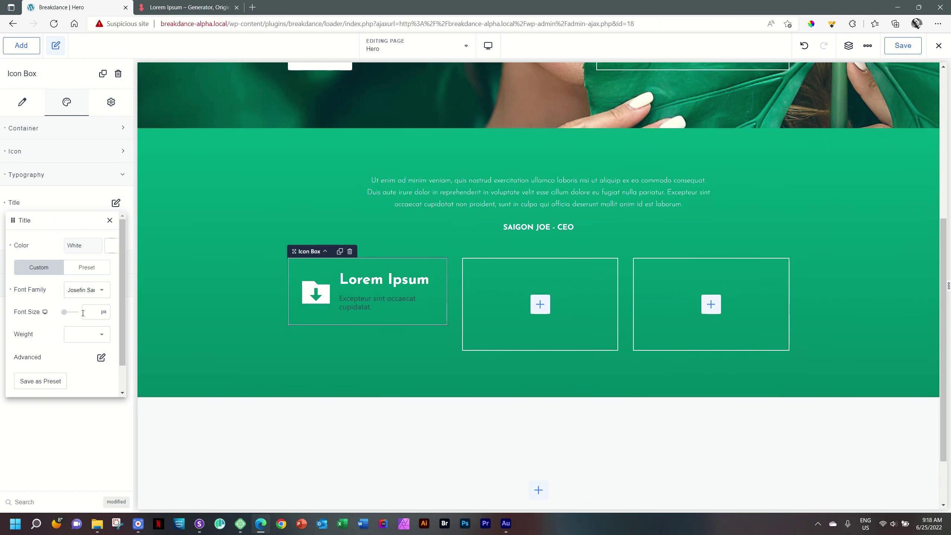
# - Try title font sizes of 20 and 30 px, settle on 24 px, and set the weight to 600
pyautogui.click(83, 313)
pyautogui.write('20')
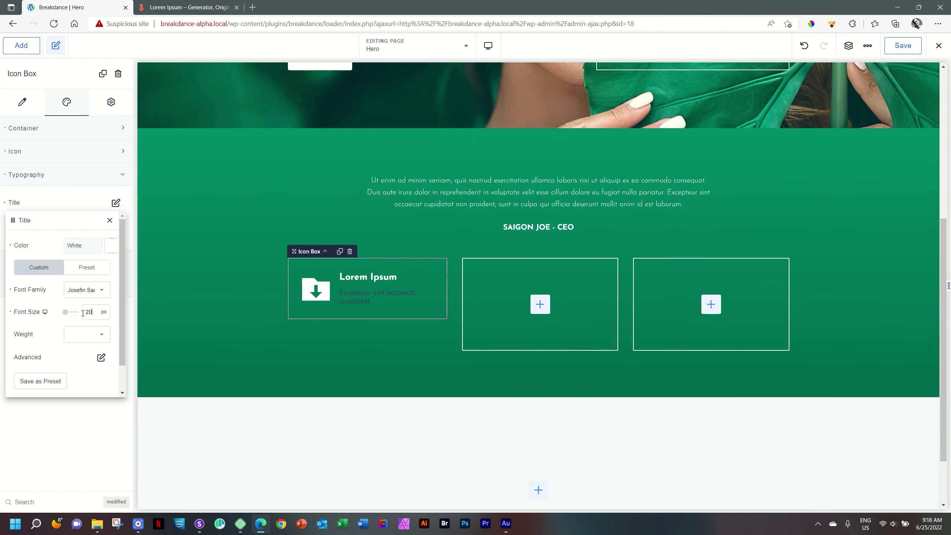
pyautogui.press('BackSpace')
pyautogui.press('BackSpace')
pyautogui.write('30')
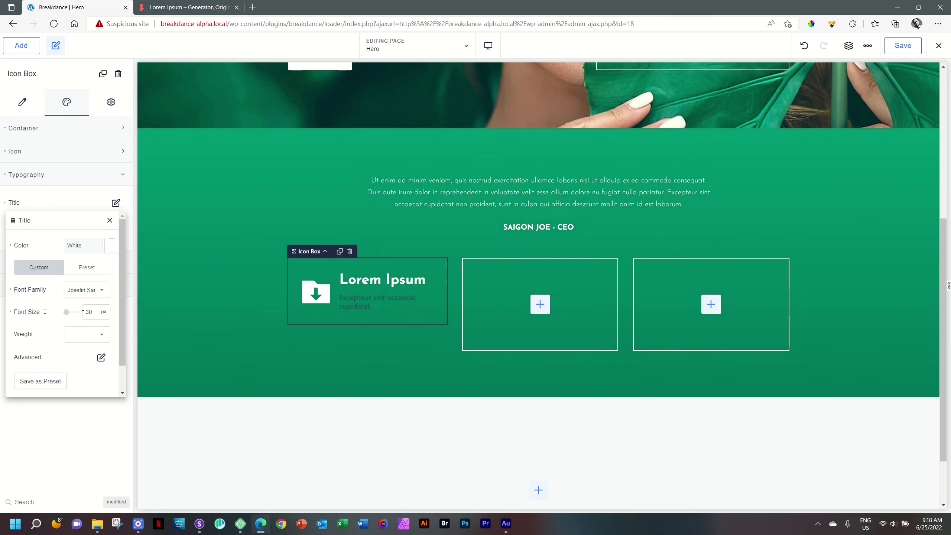
pyautogui.press('BackSpace')
pyautogui.press('BackSpace')
pyautogui.write('24')
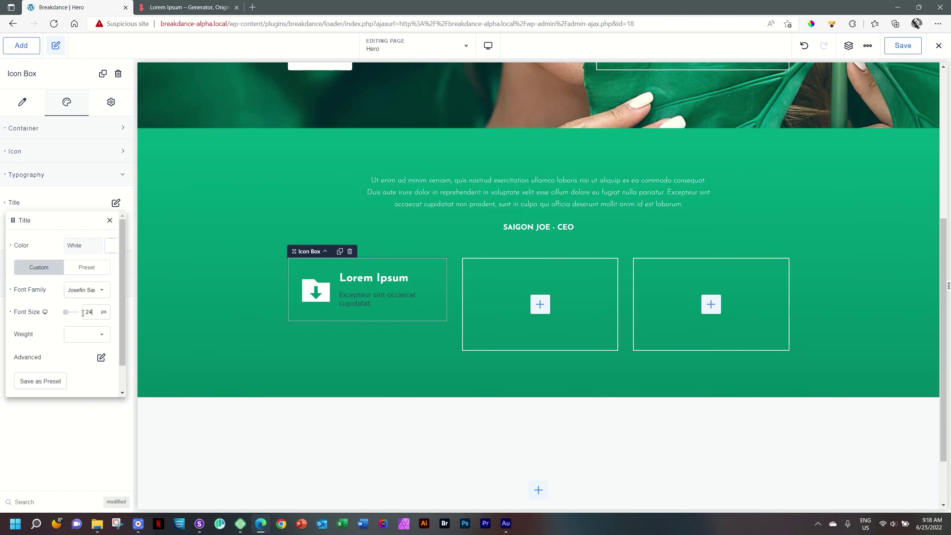
pyautogui.click(101, 334)
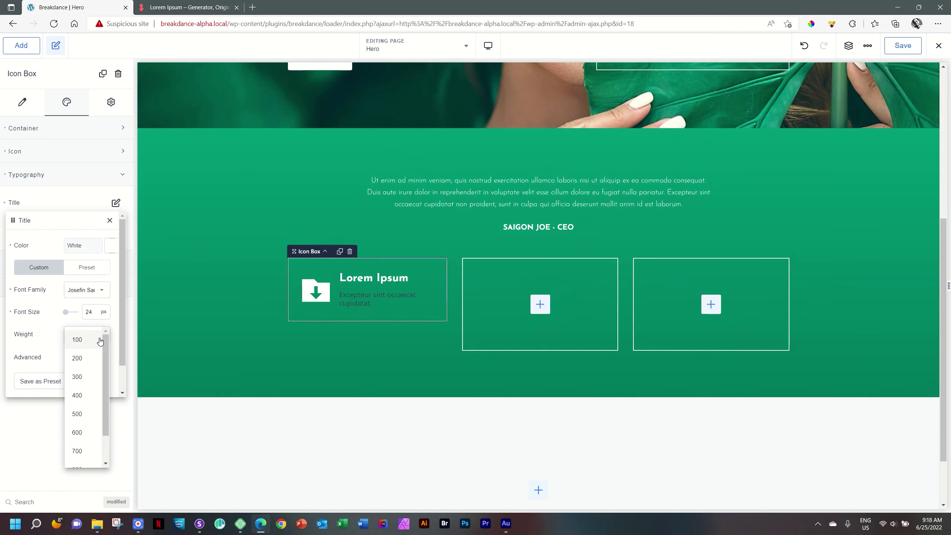
pyautogui.click(77, 434)
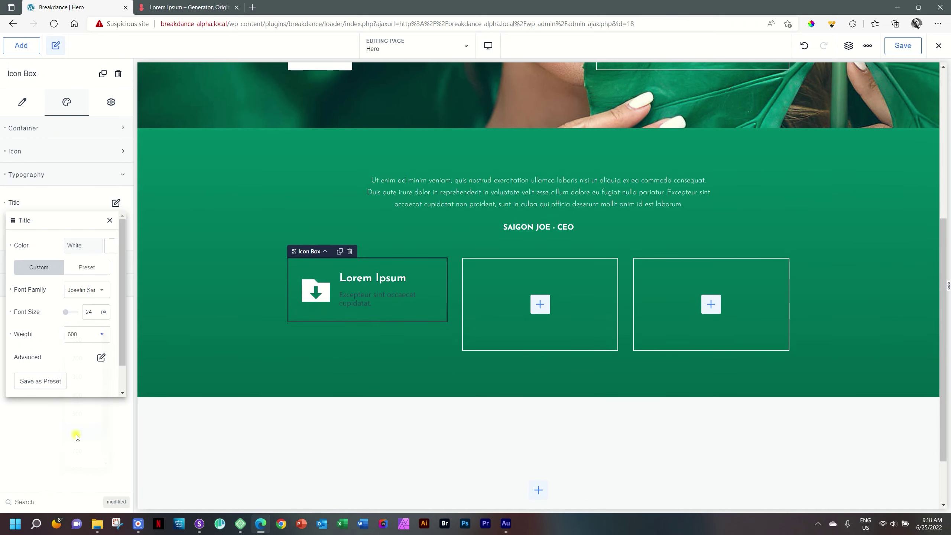
# - Transform the icon box title to uppercase with a line height of 1, and close the title typography settings
pyautogui.click(101, 358)
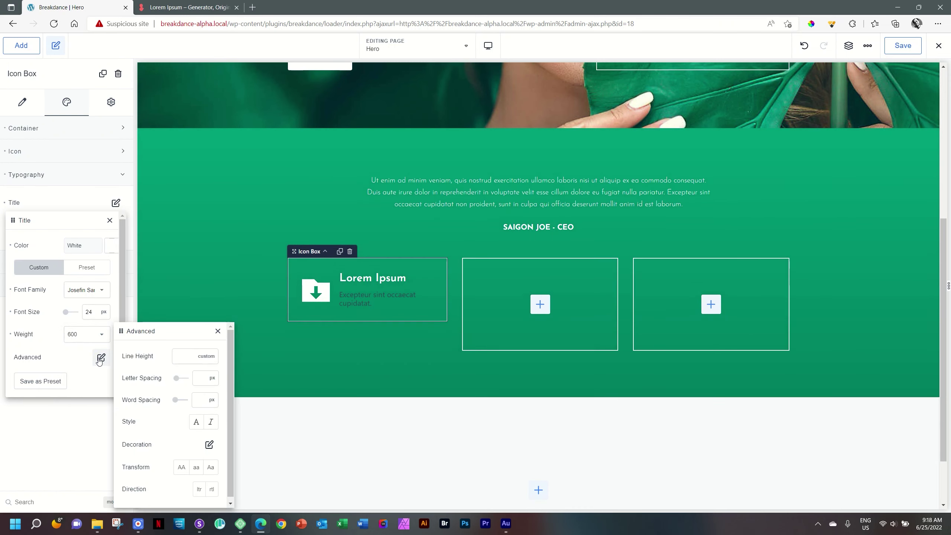
pyautogui.click(182, 468)
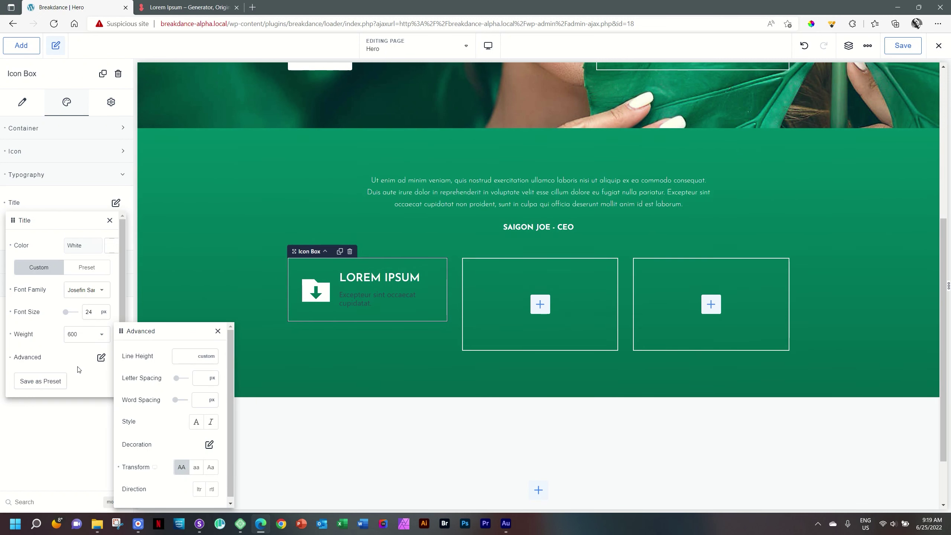
pyautogui.click(187, 356)
pyautogui.write('1')
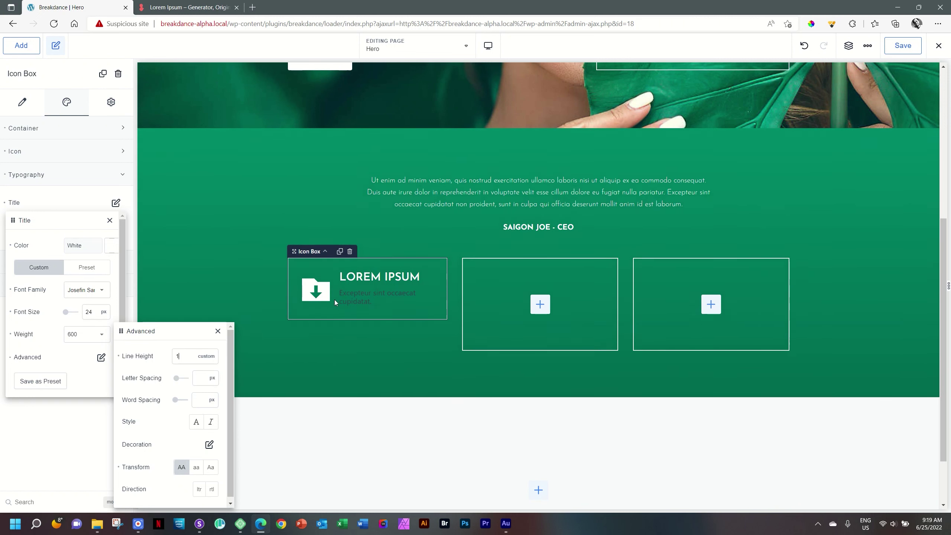
pyautogui.click(92, 392)
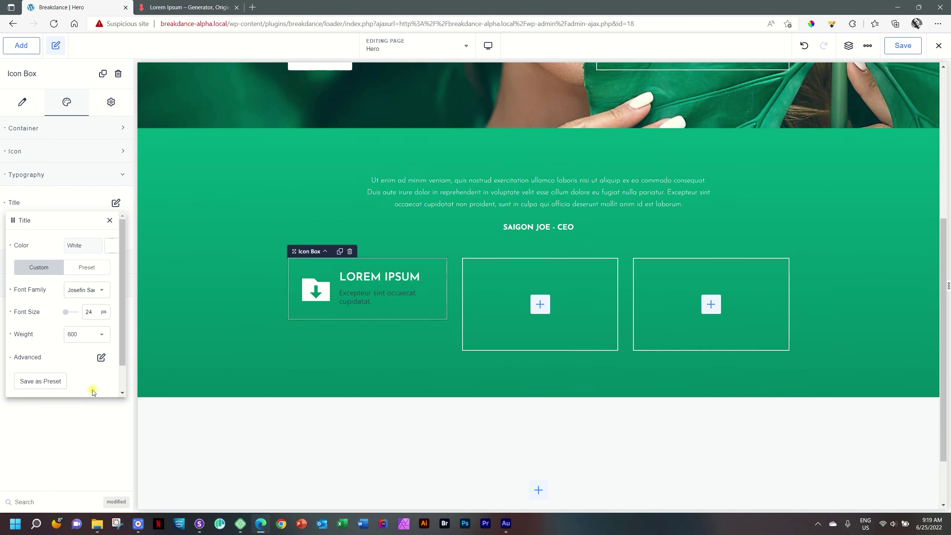
pyautogui.click(109, 220)
# - Set the icon box description text's color to White and its font family to Josefin Sans
pyautogui.click(116, 226)
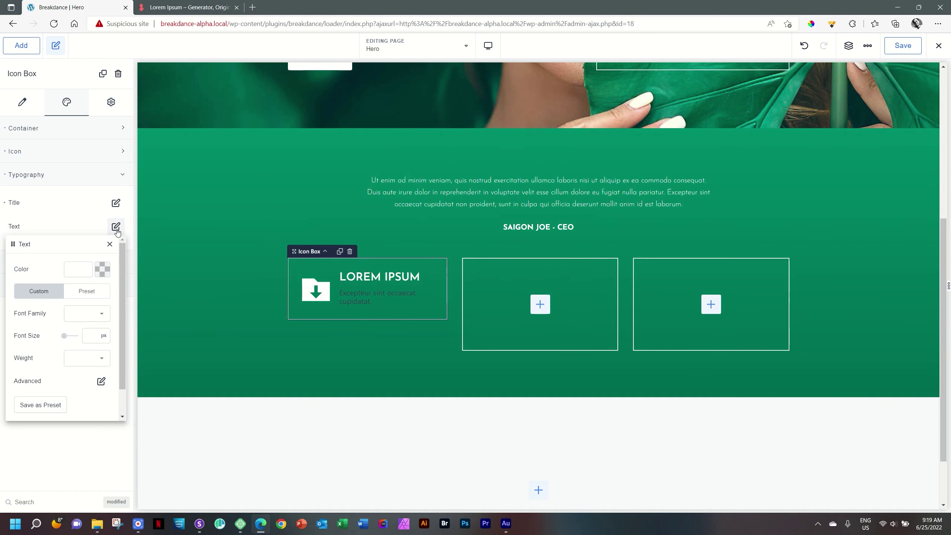
pyautogui.click(102, 270)
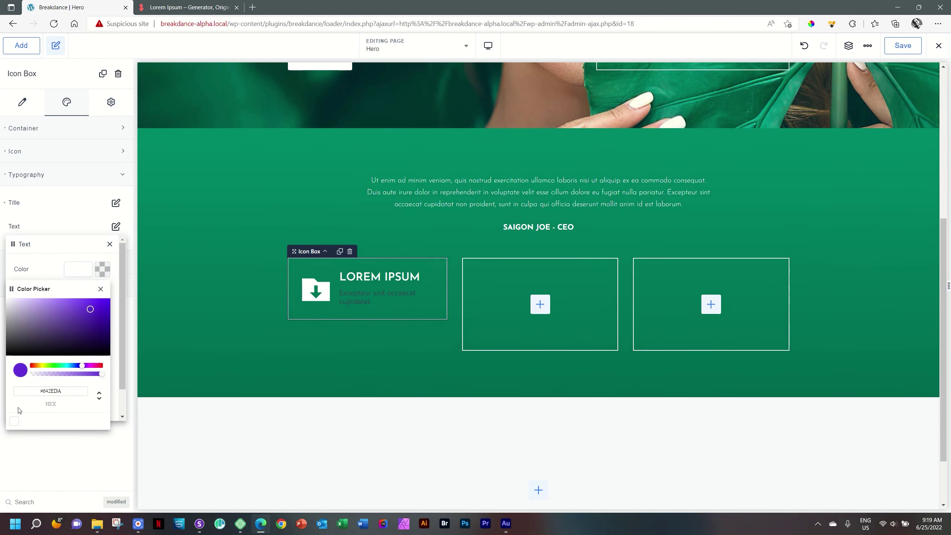
pyautogui.click(14, 421)
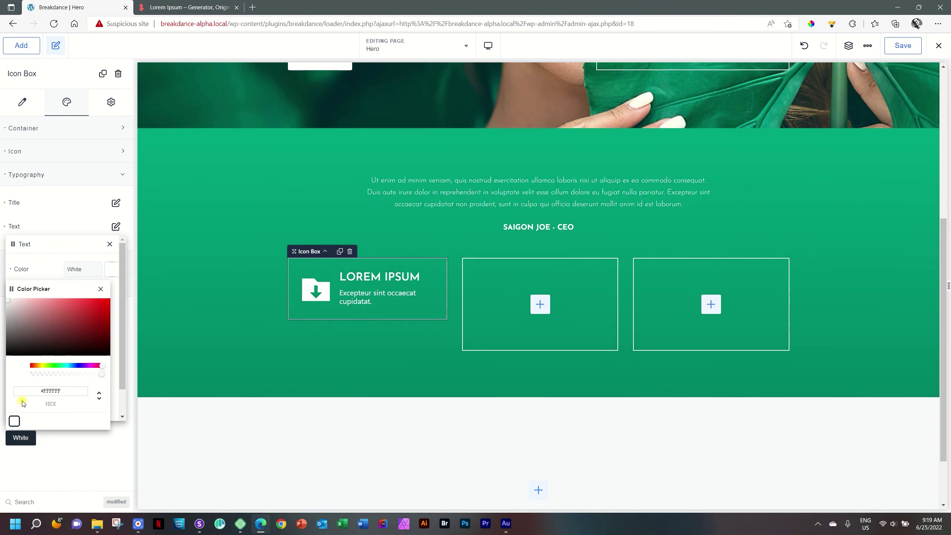
pyautogui.click(101, 288)
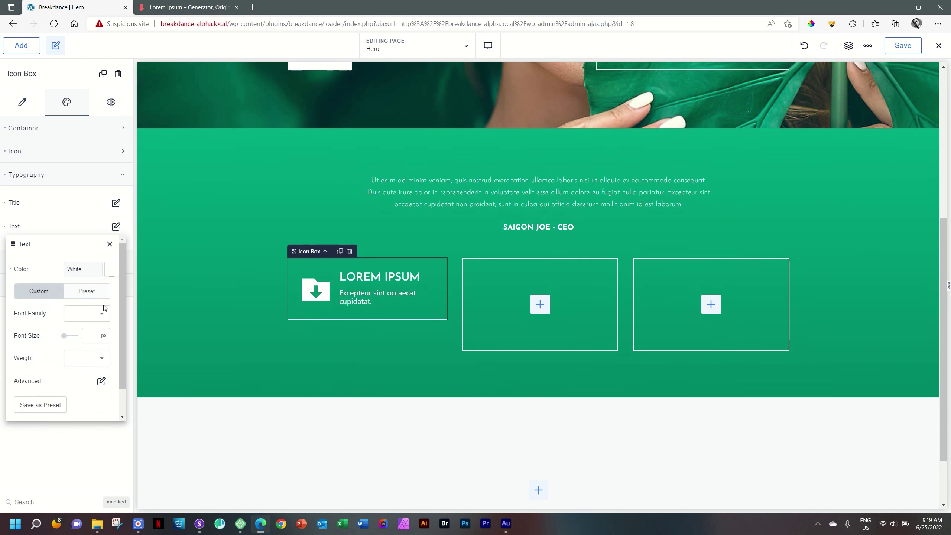
pyautogui.click(103, 311)
pyautogui.write('jose')
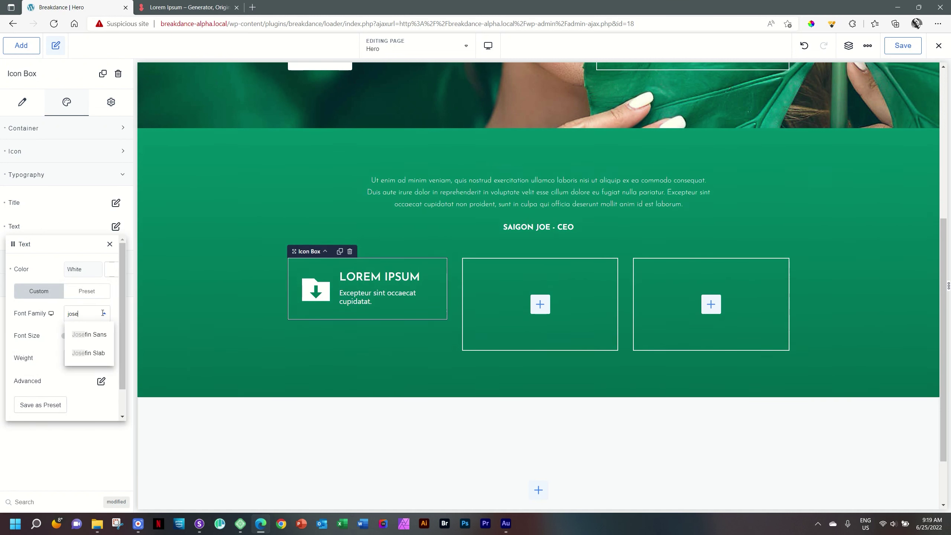
pyautogui.click(86, 333)
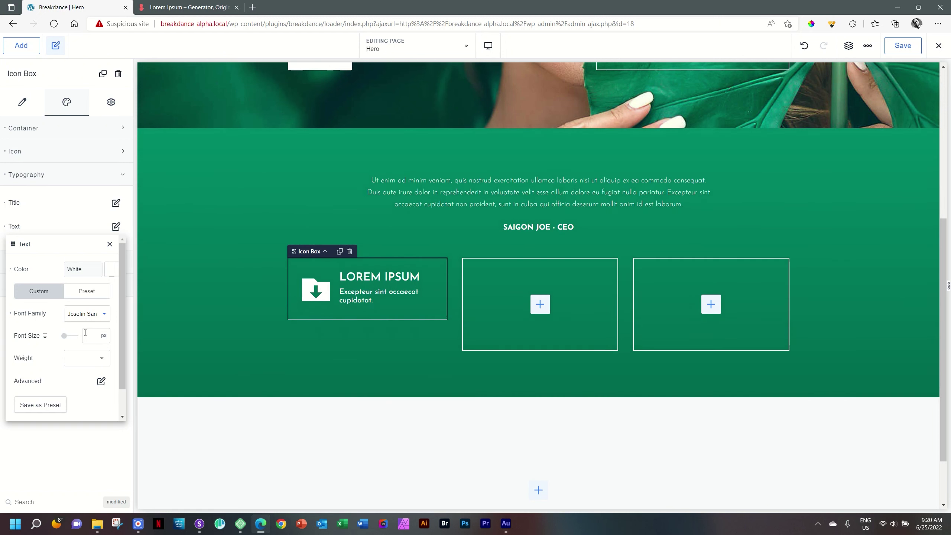
# - Try description text font sizes of 14 and 12 px, and settle on 14 px
pyautogui.click(92, 337)
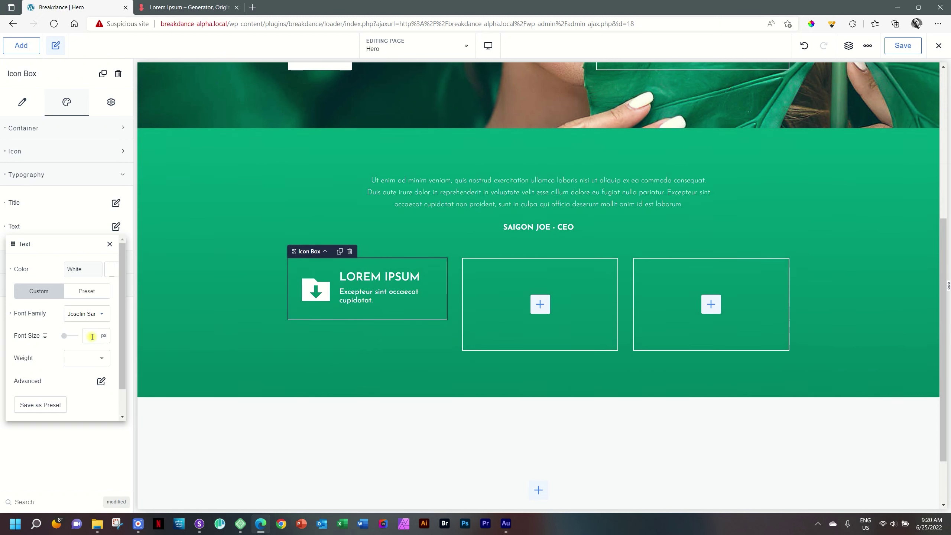
pyautogui.write('14')
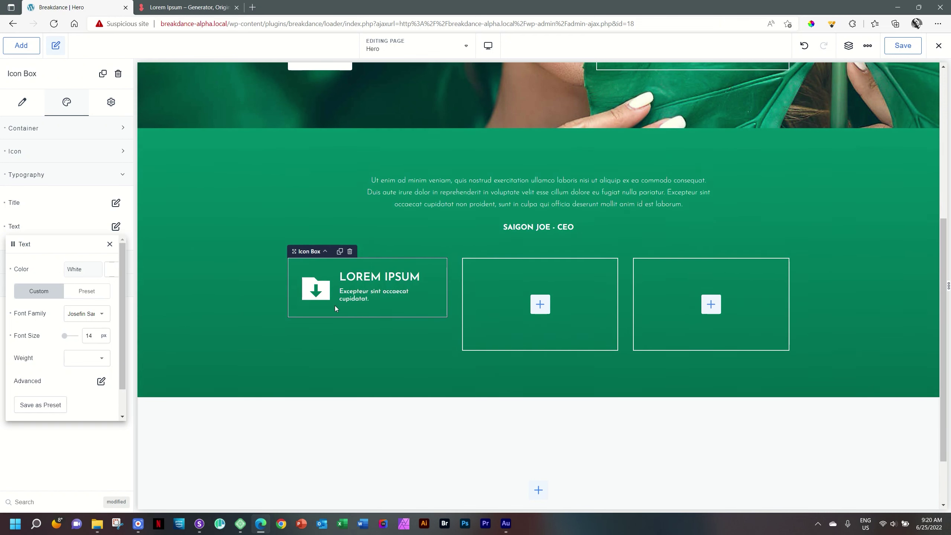
pyautogui.click(90, 336)
pyautogui.press('BackSpace')
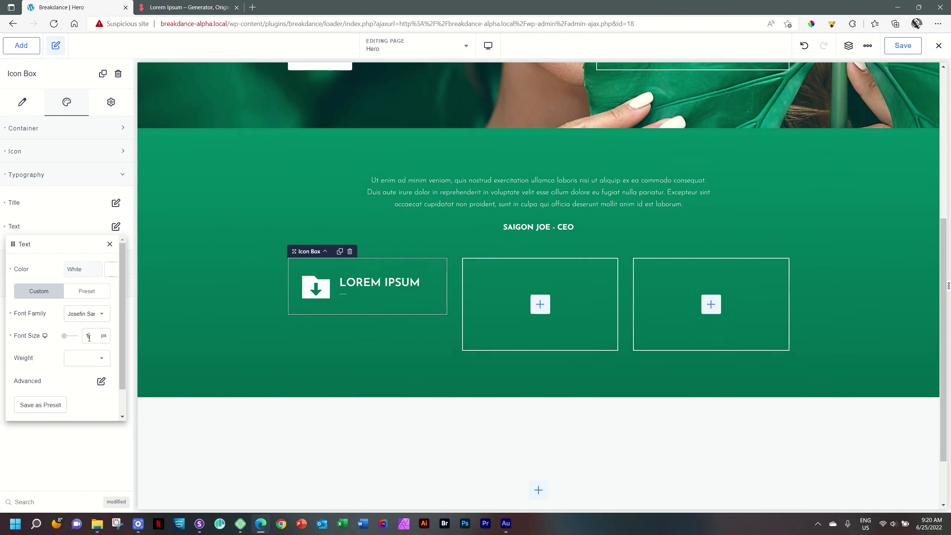
pyautogui.write('2')
pyautogui.click(89, 337)
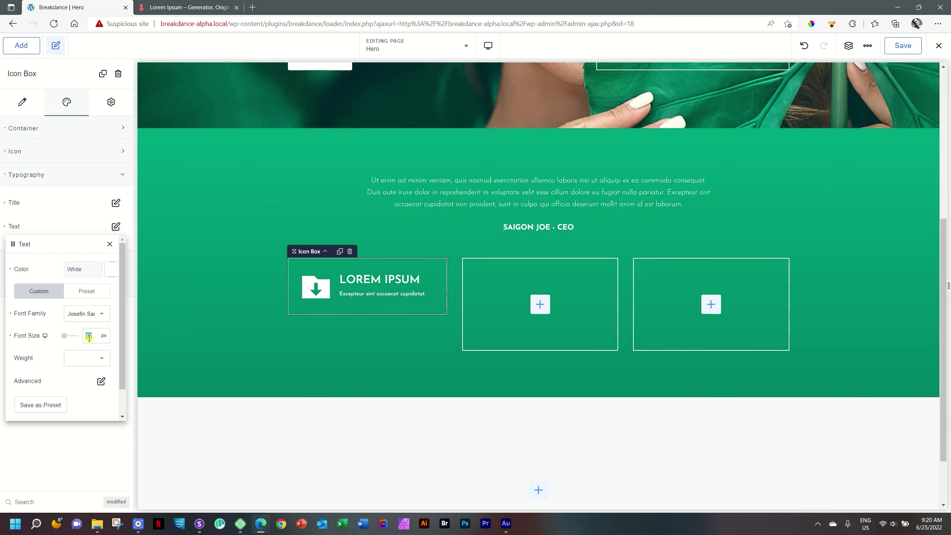
pyautogui.write('14')
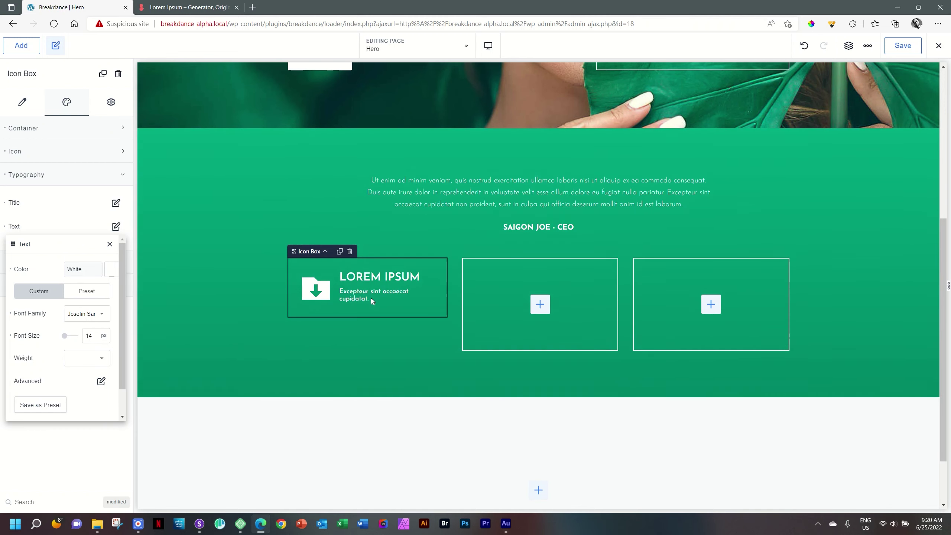
pyautogui.click(367, 300)
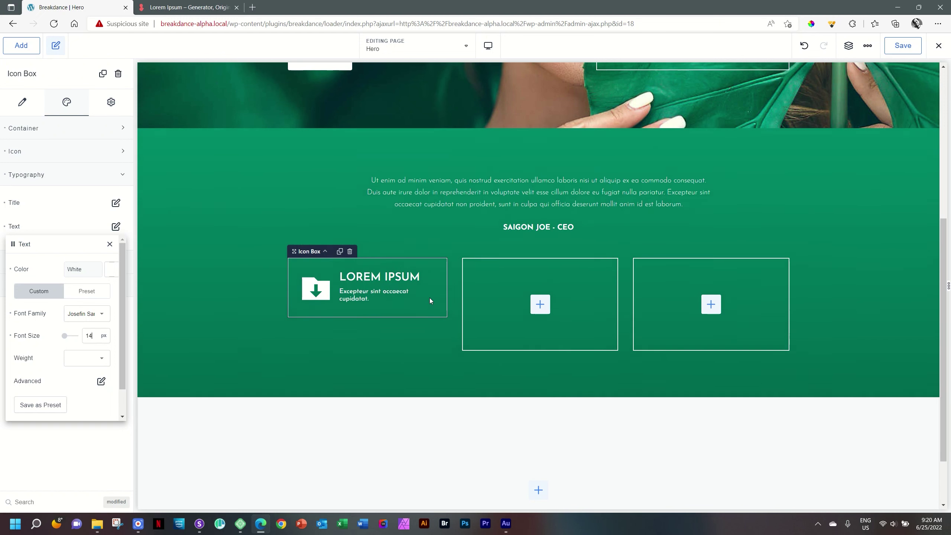
# - Set the description text's weight to 300 and line height to 1, and close the text typography settings
pyautogui.click(100, 361)
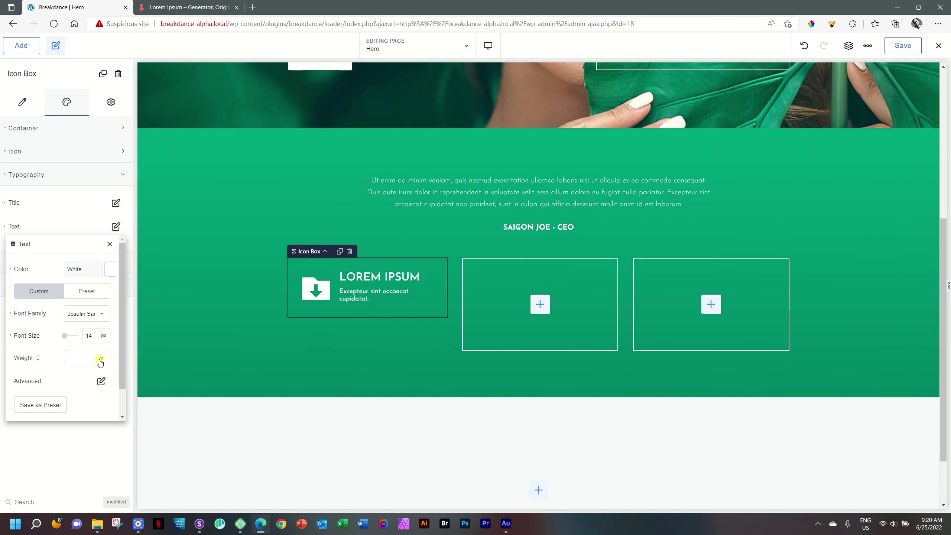
pyautogui.click(78, 404)
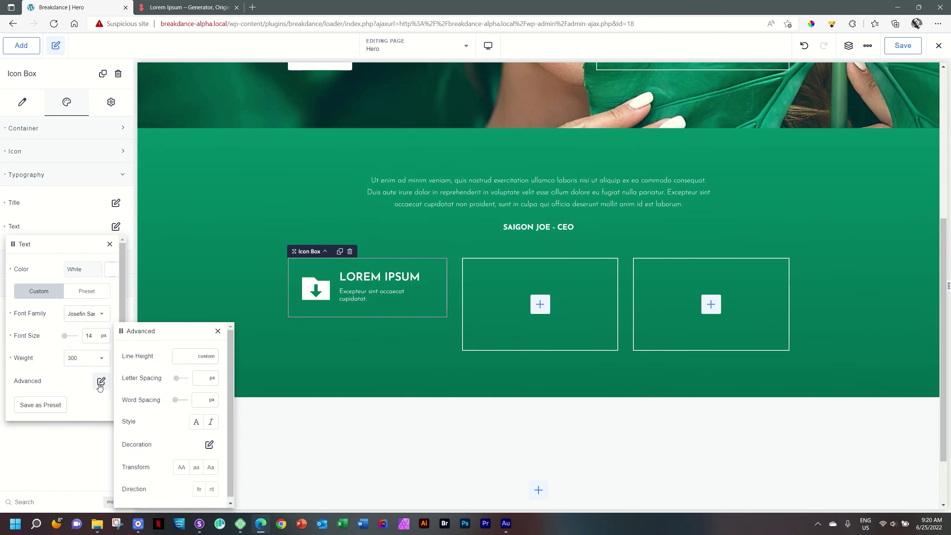
pyautogui.click(186, 358)
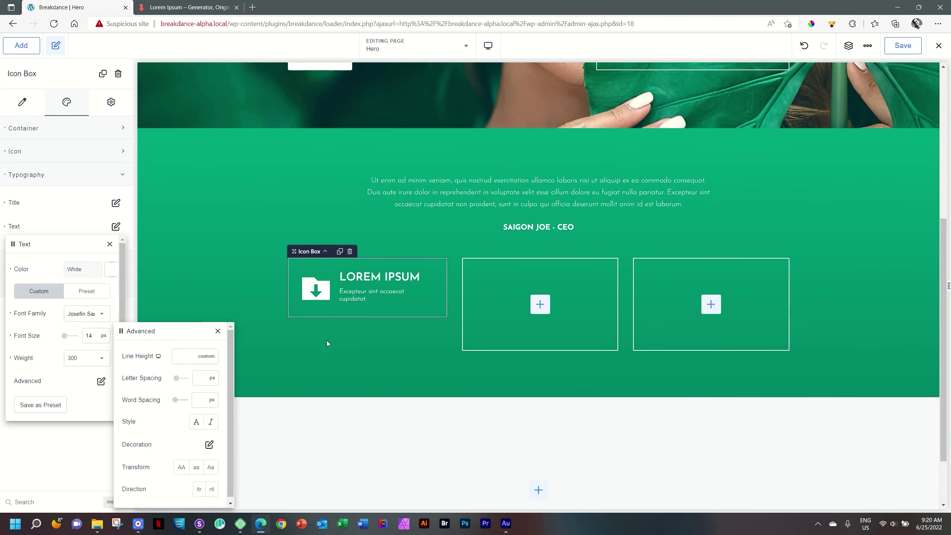
pyautogui.click(189, 355)
pyautogui.write('1')
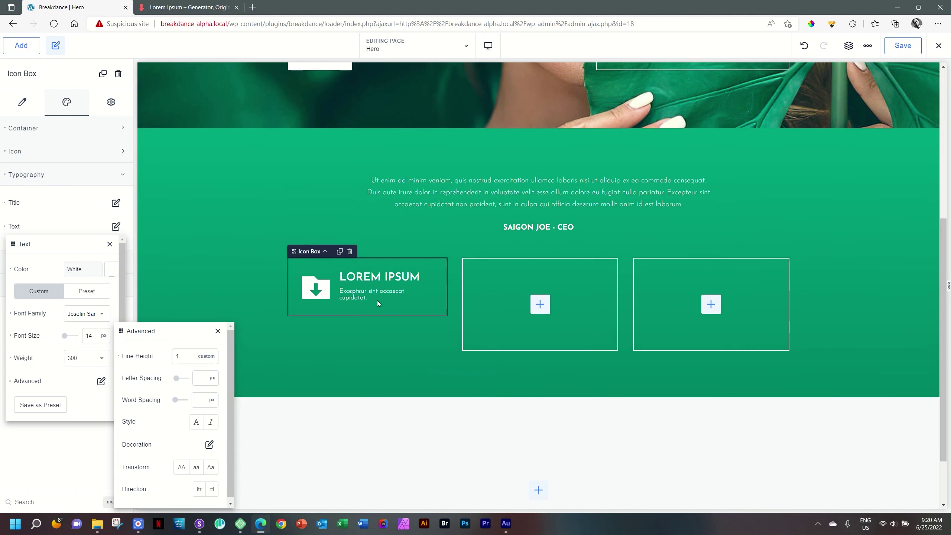
pyautogui.click(109, 244)
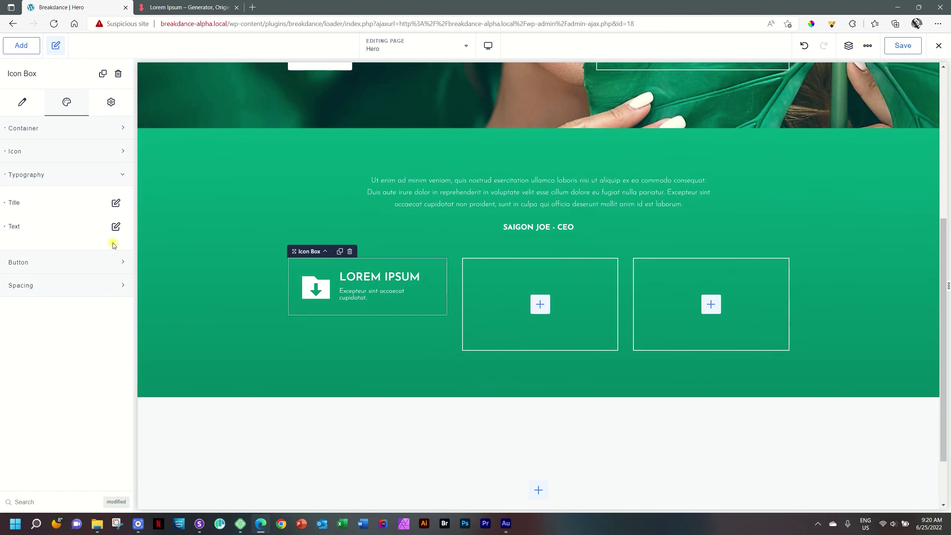
# - Shorten the icon box description to "Excepteur sint upidatat."
pyautogui.click(30, 106)
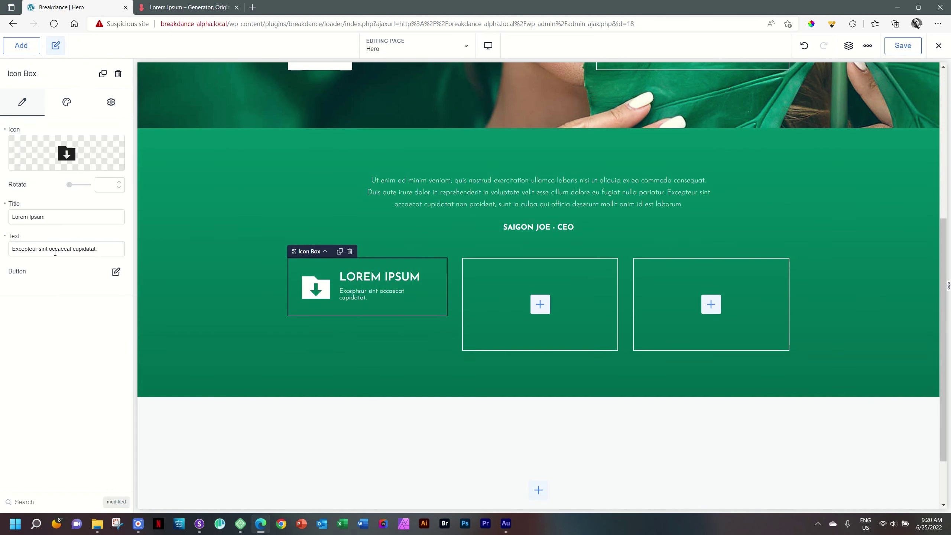
pyautogui.moveTo(49, 249); pyautogui.dragTo(73, 249)
pyautogui.press('BackSpace')
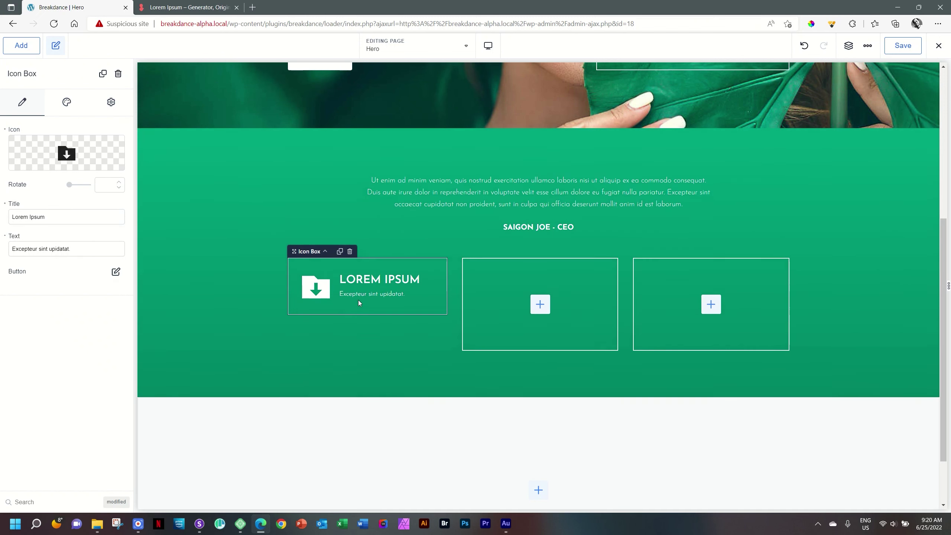
# - Set the icon size of the icon box to 50 px and close the icon style settings
pyautogui.click(63, 108)
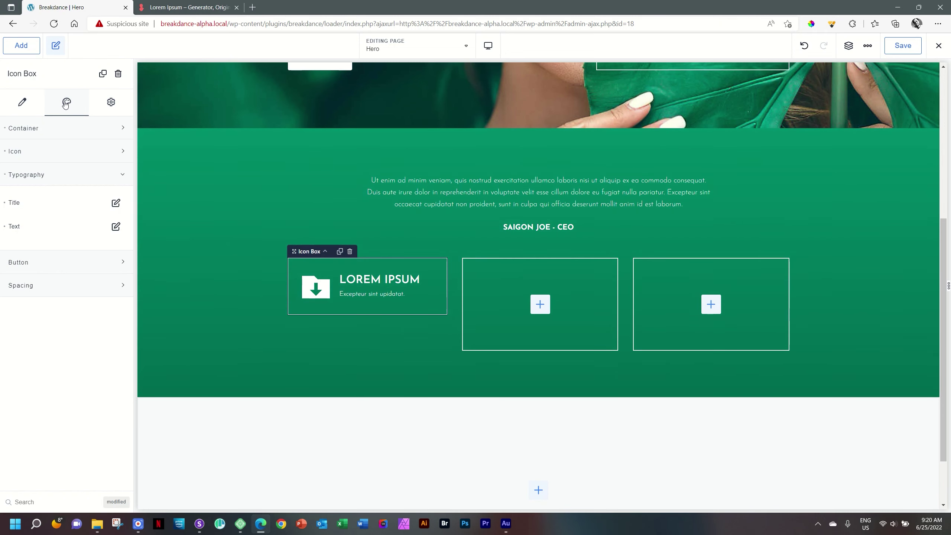
pyautogui.click(25, 128)
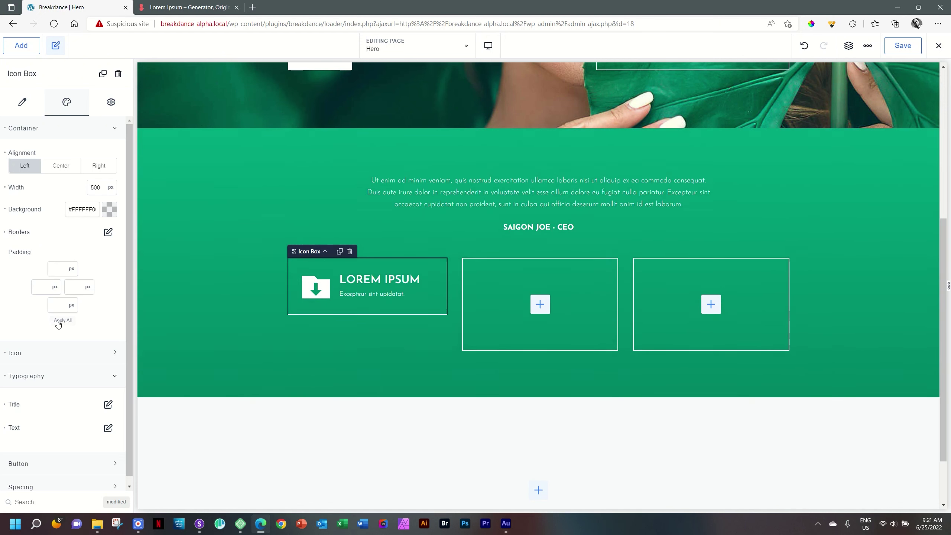
pyautogui.click(18, 128)
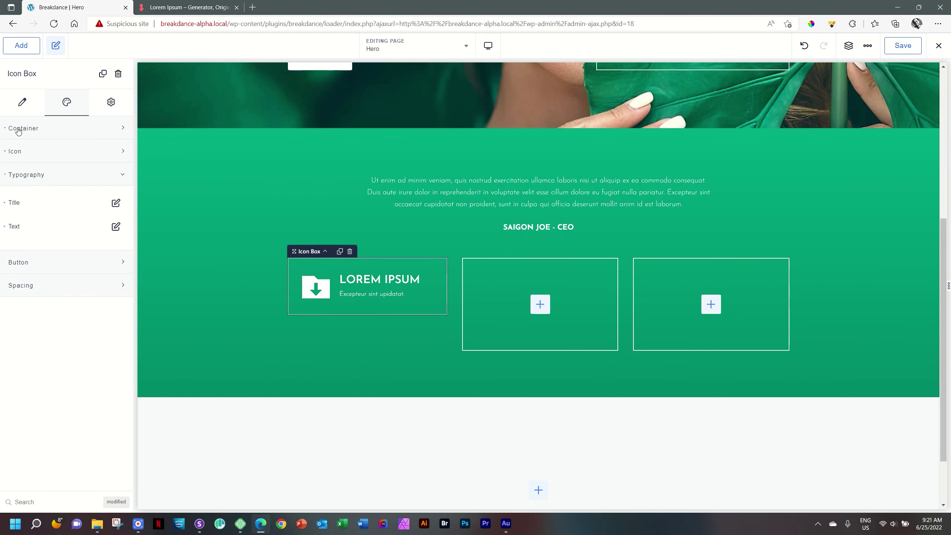
pyautogui.click(22, 153)
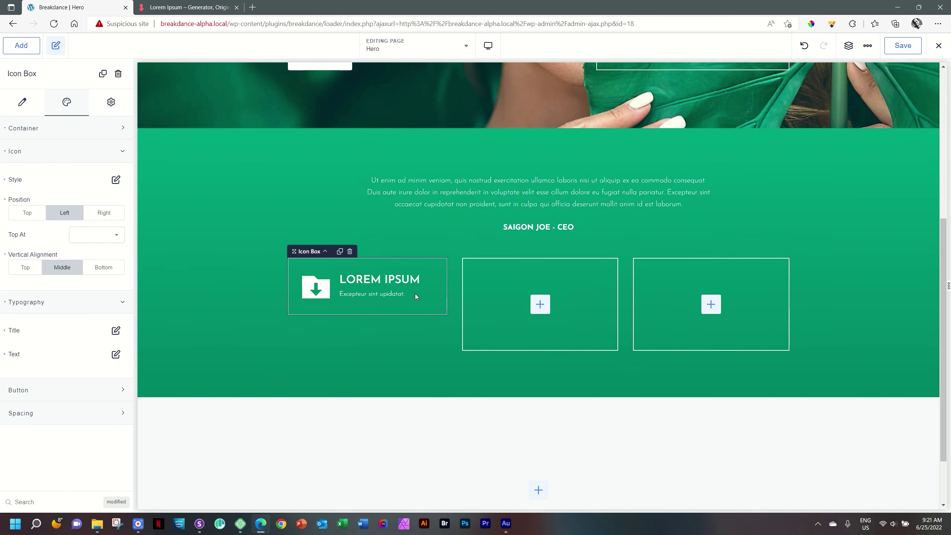
pyautogui.click(116, 180)
pyautogui.click(94, 244)
pyautogui.doubleClick(94, 244)
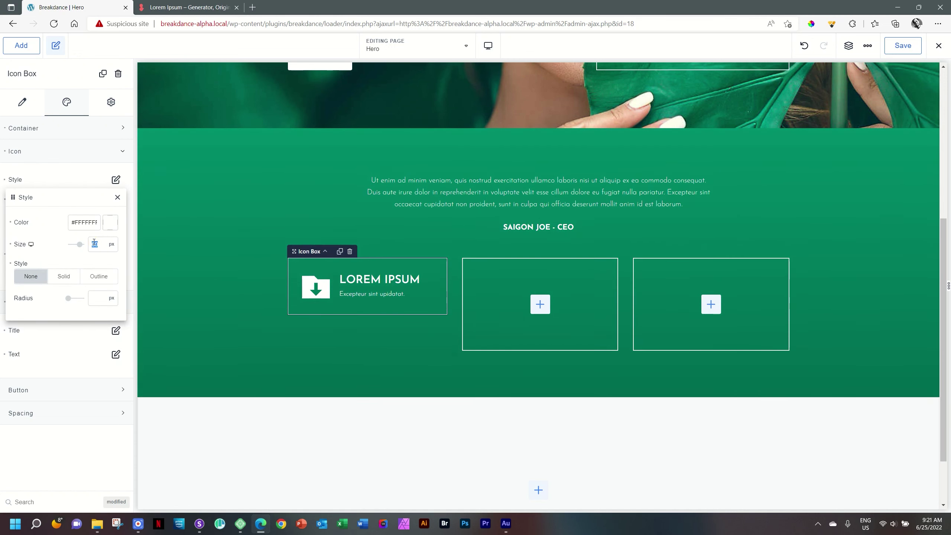
pyautogui.write('50')
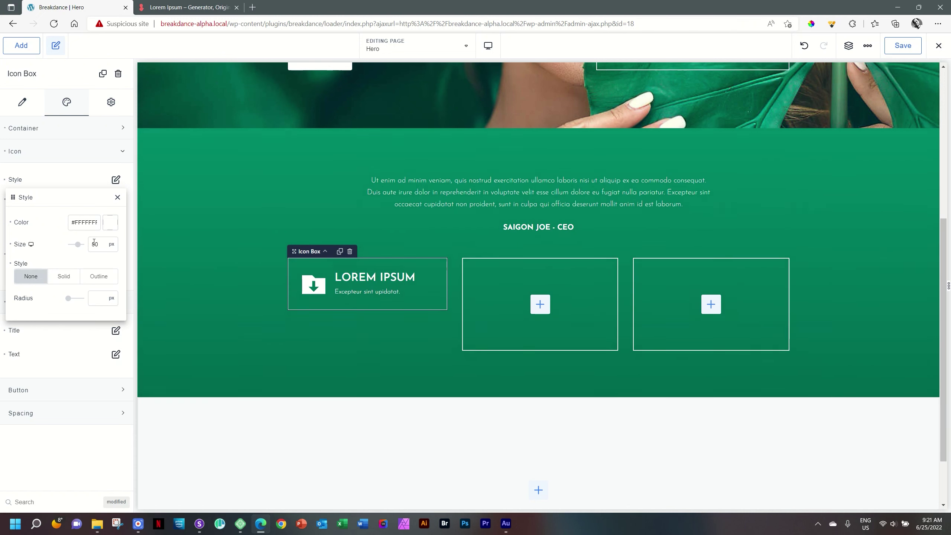
pyautogui.click(117, 197)
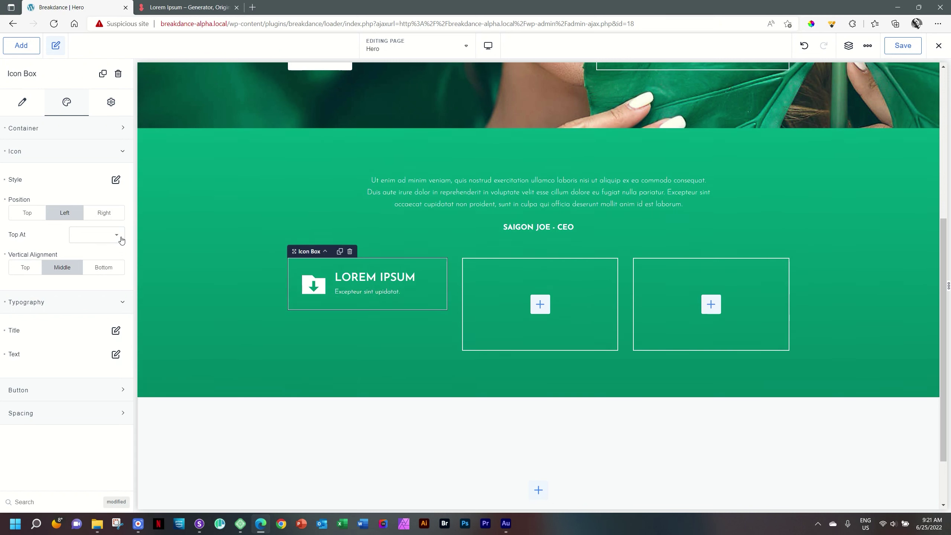
# - Review the icon's Top At breakpoint options and the icon box's button style options
pyautogui.click(109, 238)
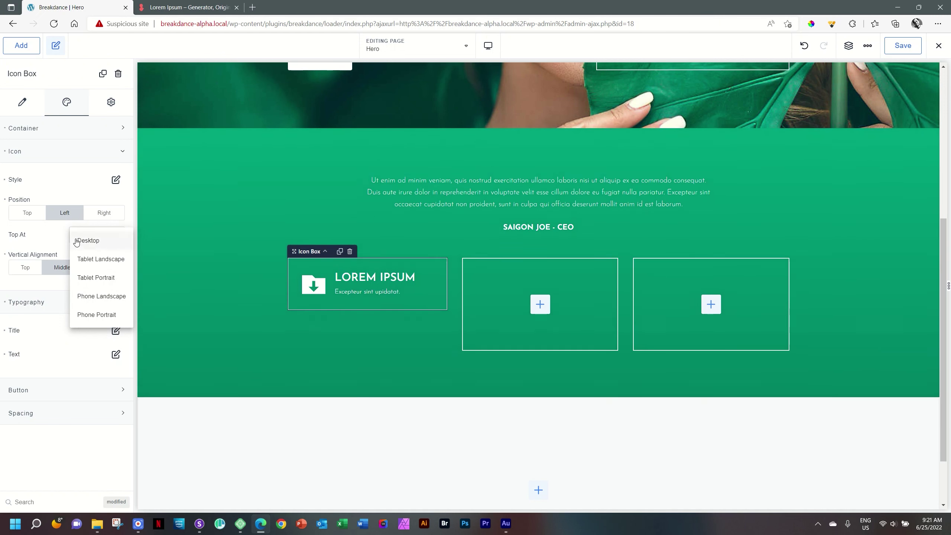
pyautogui.click(57, 243)
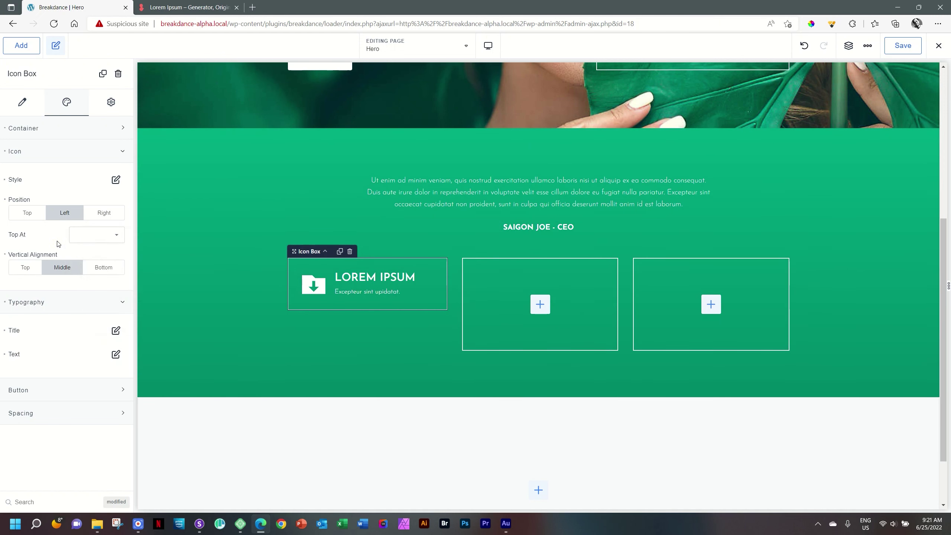
pyautogui.click(41, 157)
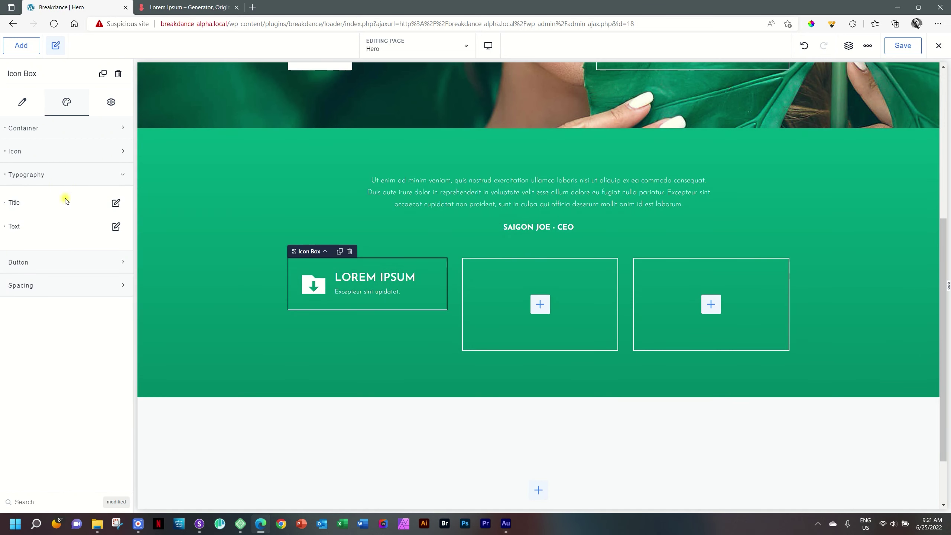
pyautogui.click(57, 176)
pyautogui.click(26, 197)
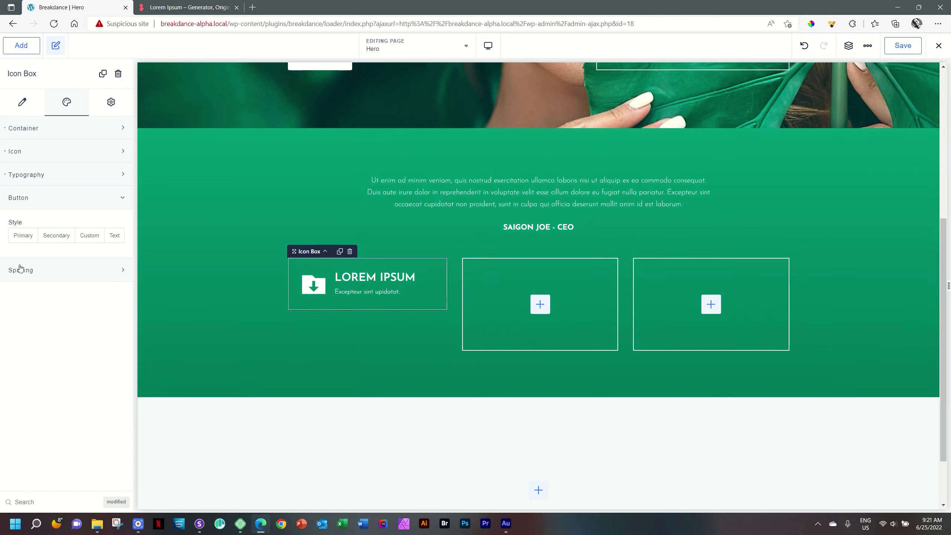
pyautogui.click(40, 196)
pyautogui.click(89, 203)
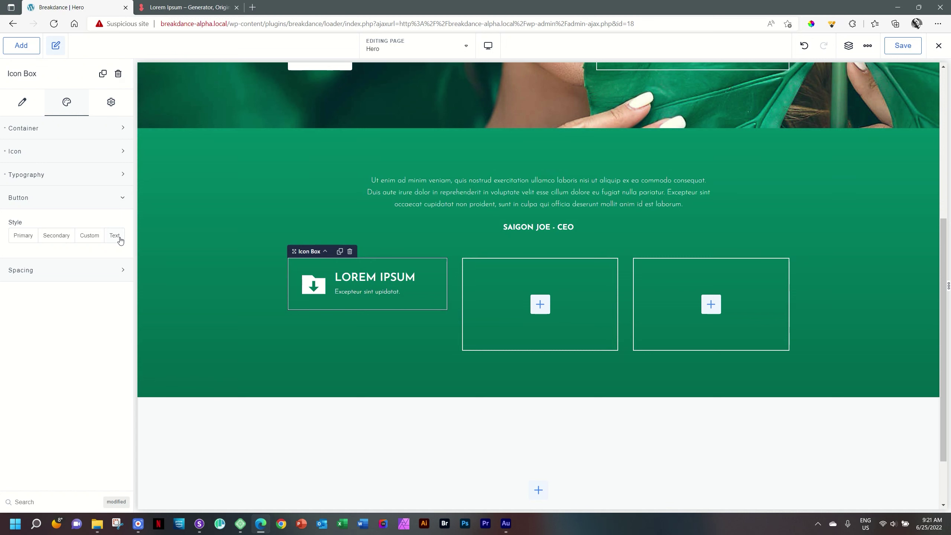
pyautogui.click(87, 203)
# - Set the icon box's spacing below the title to 5 px and check its container margin options
pyautogui.click(75, 226)
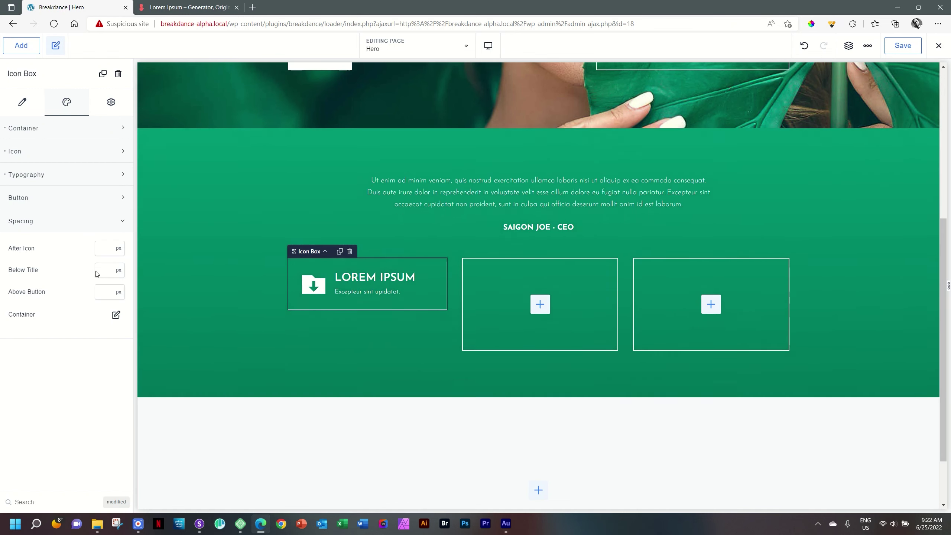
pyautogui.click(110, 271)
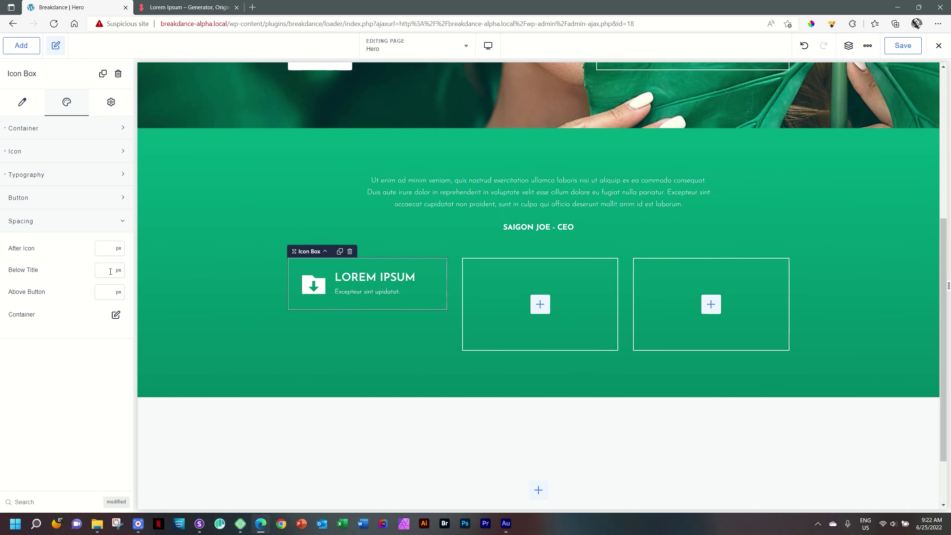
pyautogui.write('0')
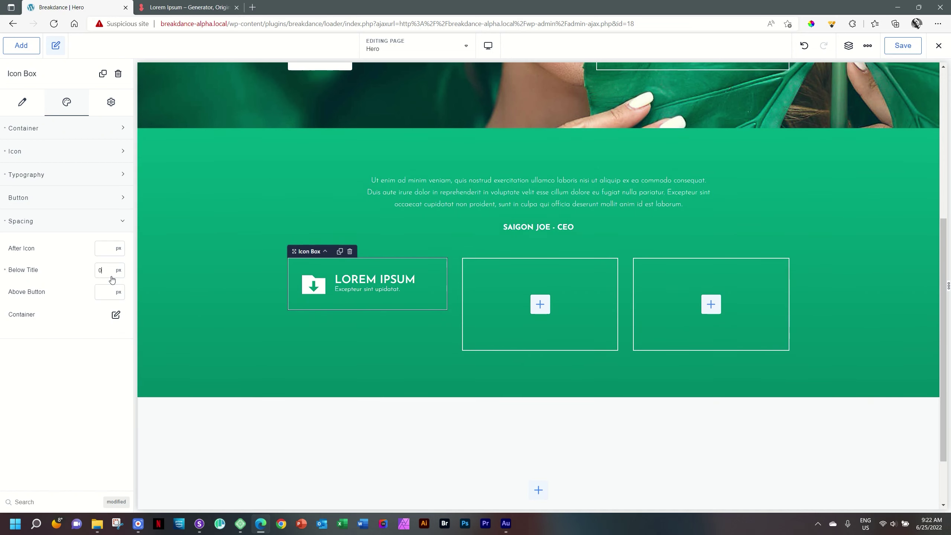
pyautogui.doubleClick(96, 268)
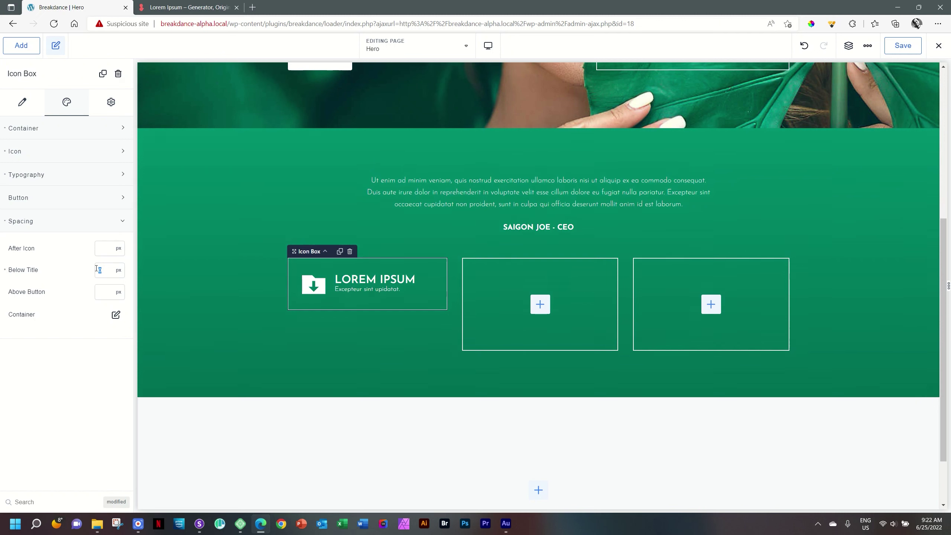
pyautogui.write('5')
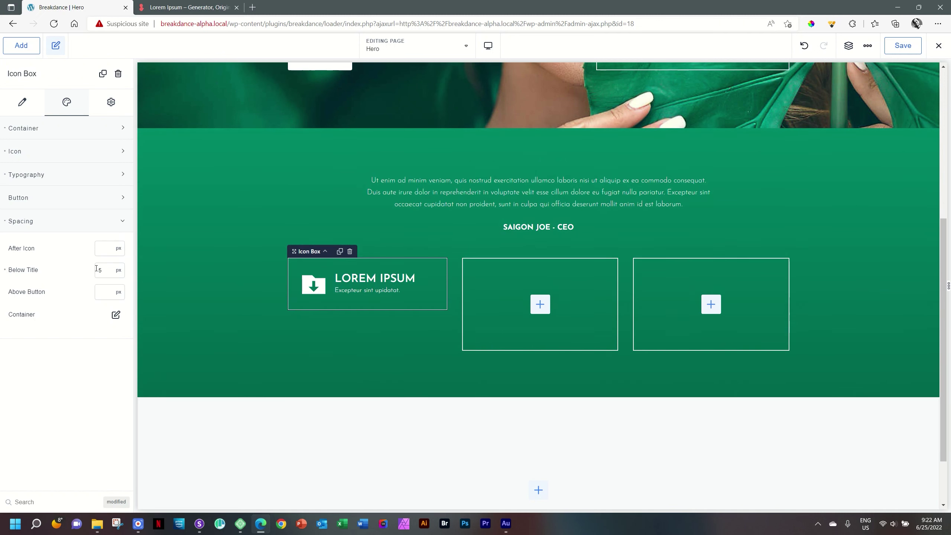
pyautogui.click(115, 317)
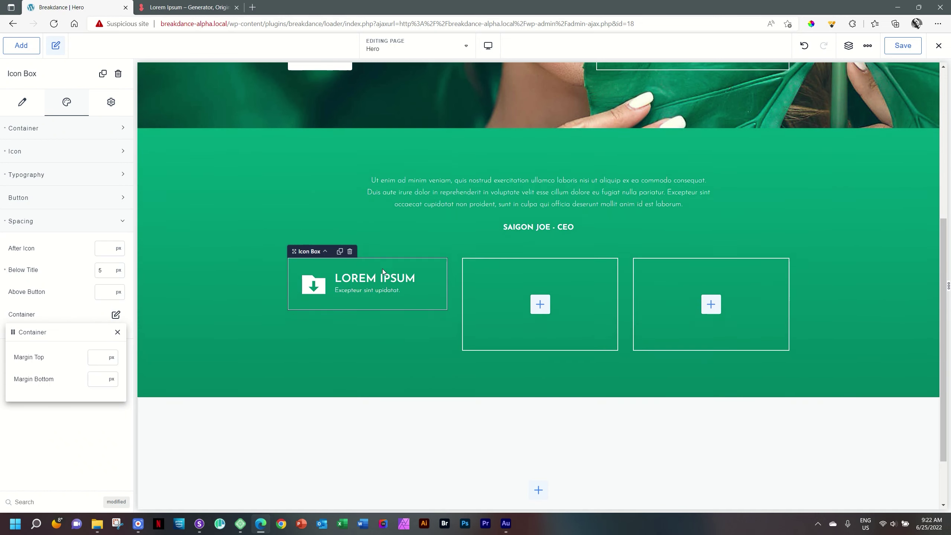
pyautogui.click(116, 316)
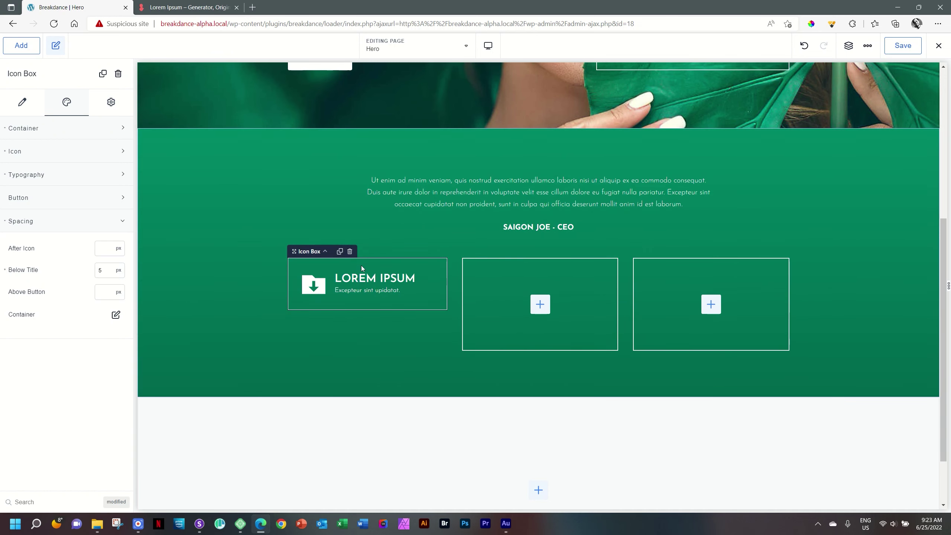
# - Duplicate the icon box twice and move the copies into the empty middle and third columns
pyautogui.click(339, 252)
pyautogui.click(339, 253)
pyautogui.click(337, 281)
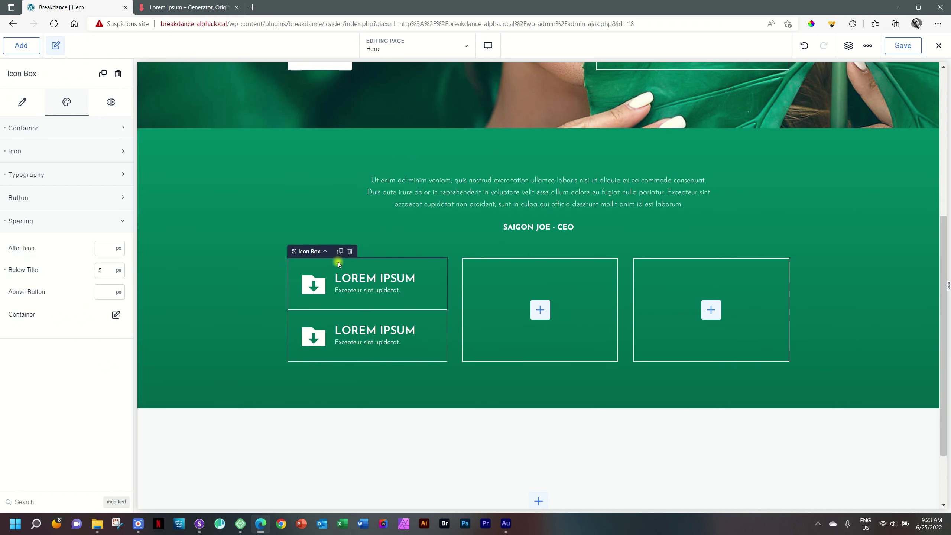
pyautogui.click(340, 252)
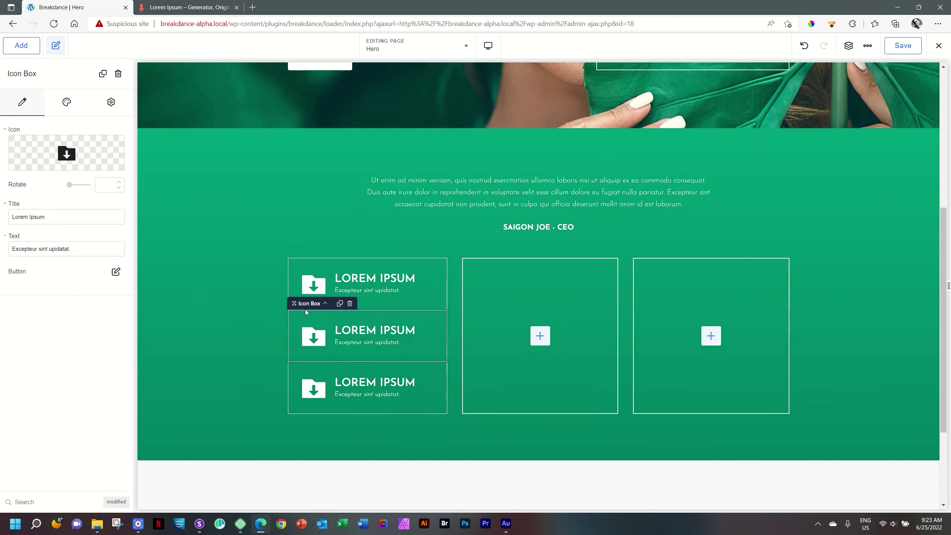
pyautogui.moveTo(294, 304); pyautogui.dragTo(541, 335)
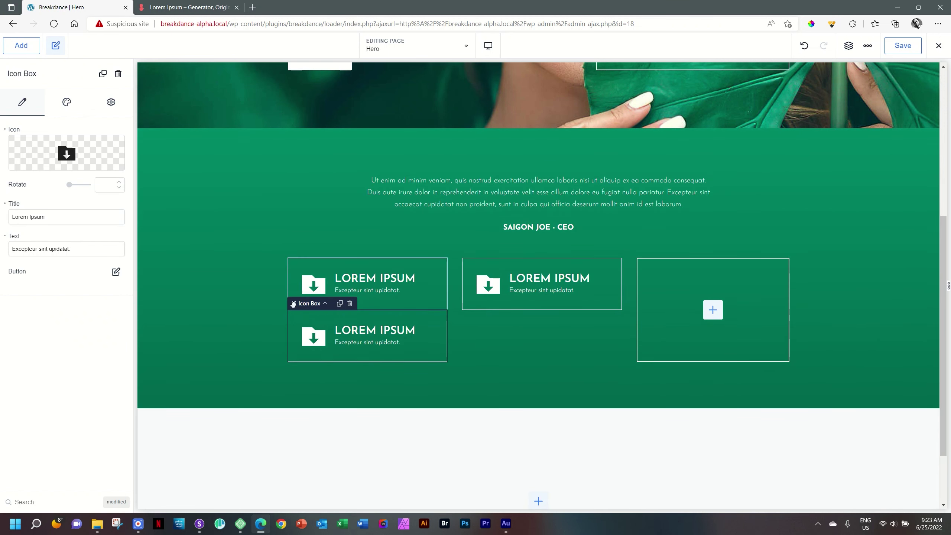
pyautogui.moveTo(294, 304); pyautogui.dragTo(704, 315)
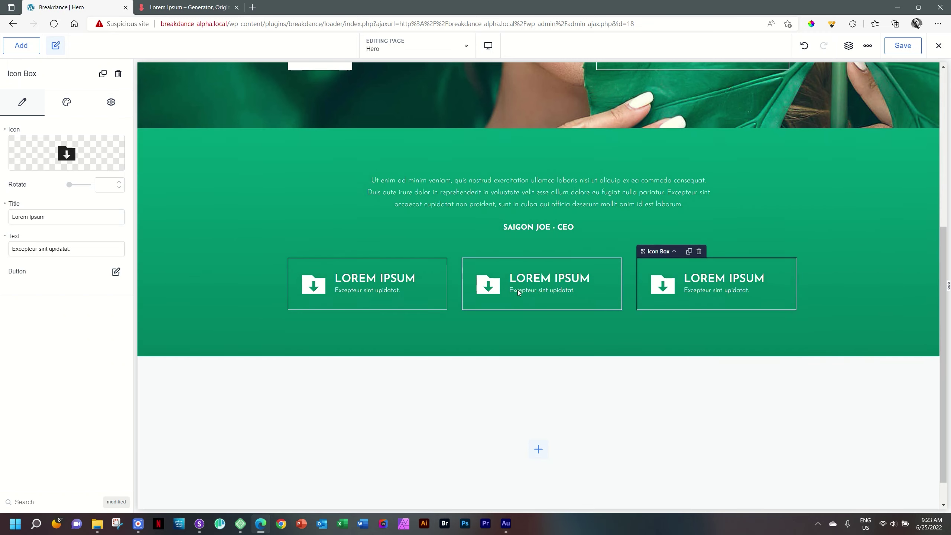
# - Replace the middle icon box's icon with the "network wired" icon from the icon library
pyautogui.click(484, 288)
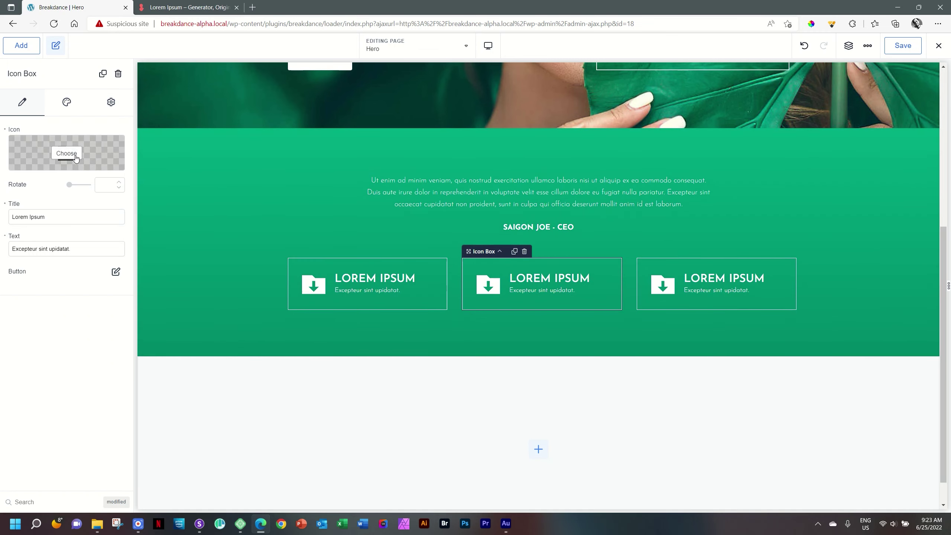
pyautogui.click(77, 158)
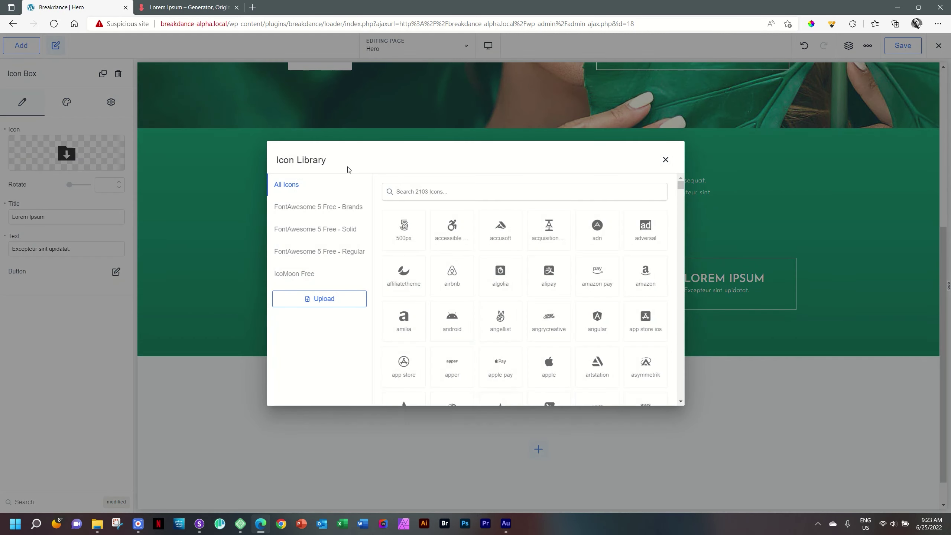
pyautogui.write('network')
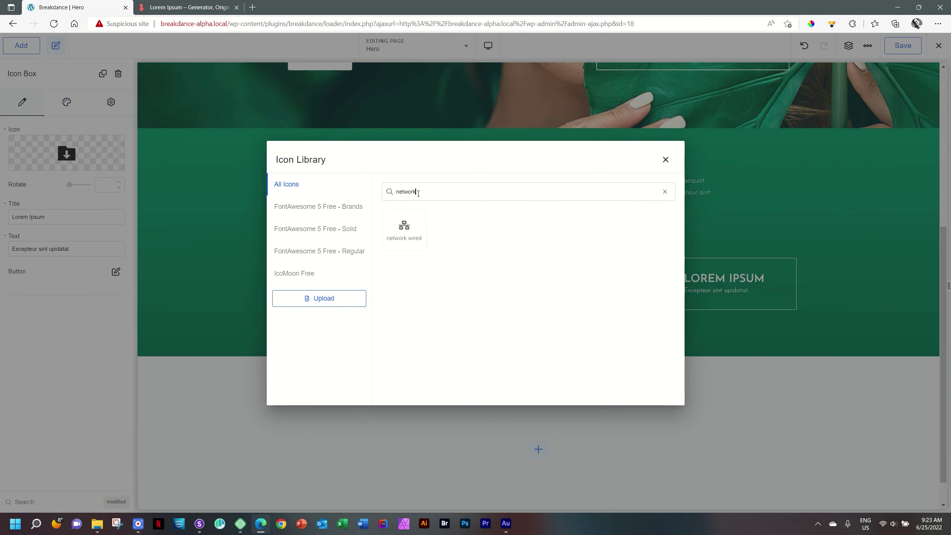
pyautogui.click(400, 230)
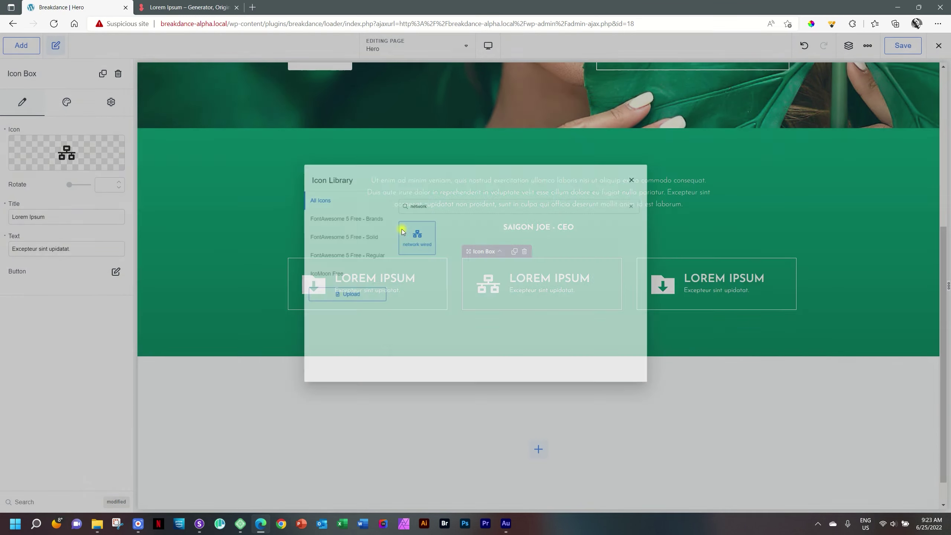
# - Replace the third icon box's icon with the "server" icon from the icon library
pyautogui.click(658, 285)
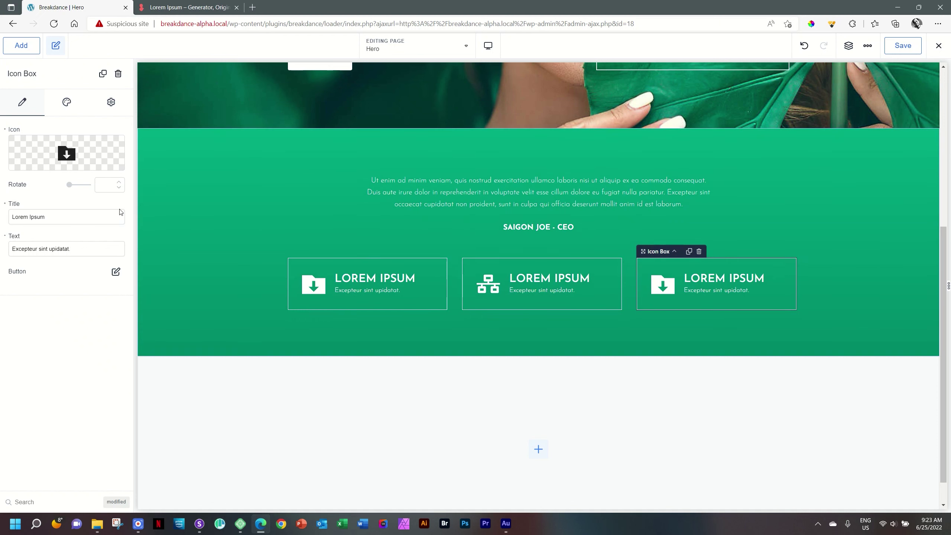
pyautogui.click(64, 154)
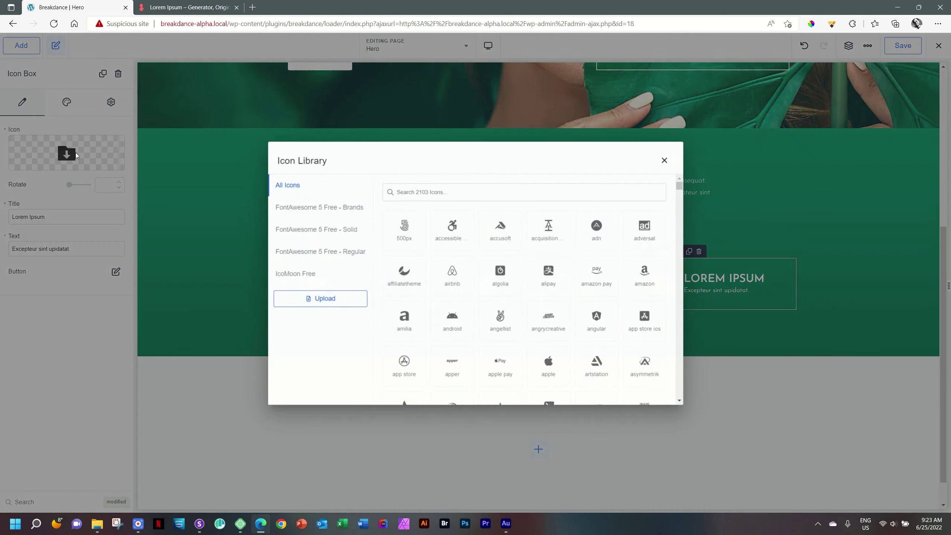
pyautogui.write('server')
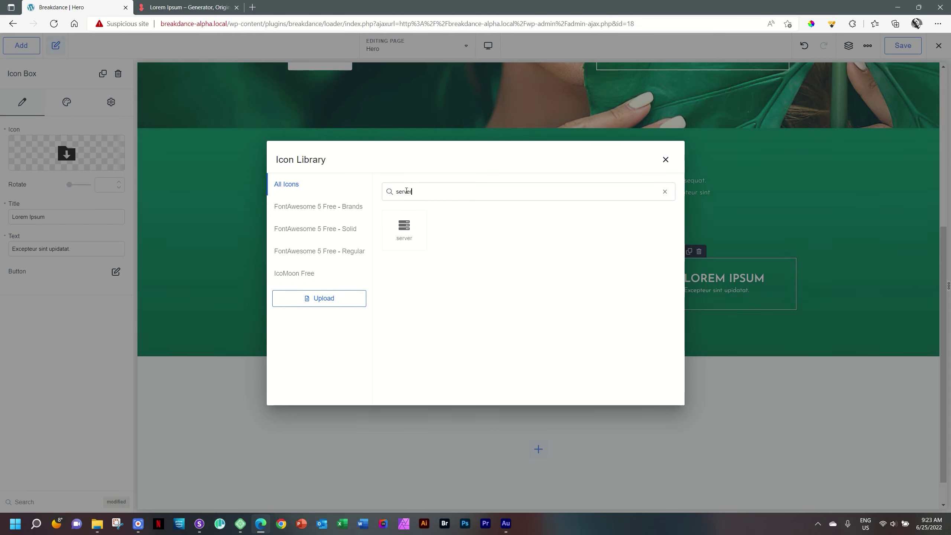
pyautogui.click(404, 227)
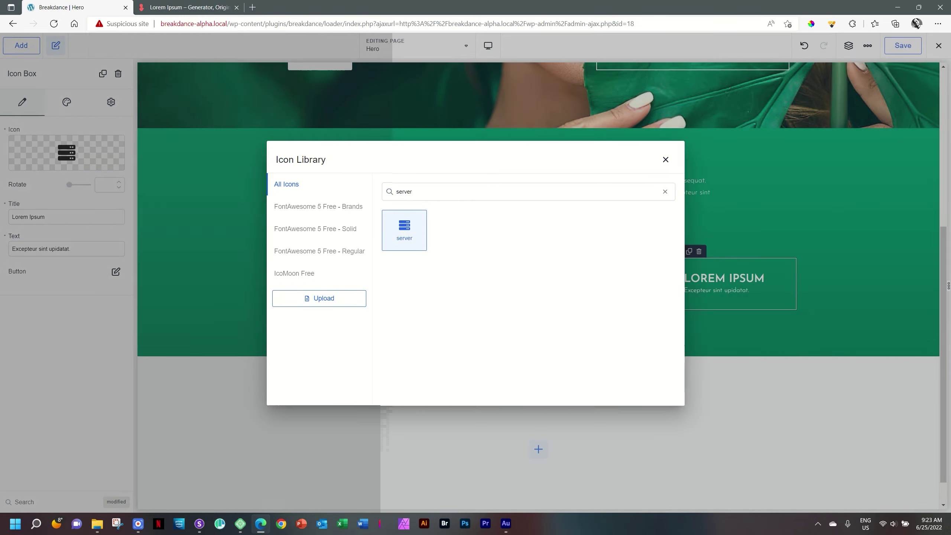
pyautogui.click(898, 279)
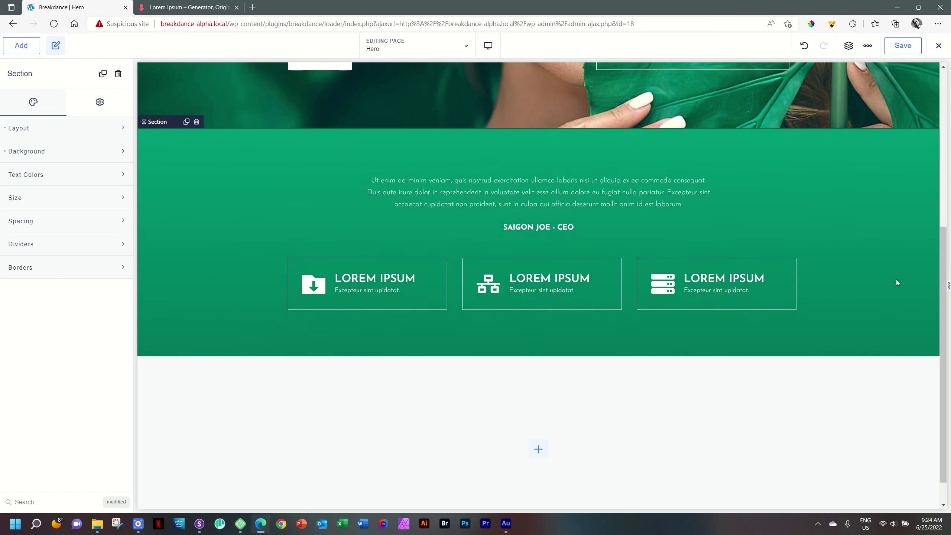
# - Review the first icon box's advanced settings, including its custom CSS, classes and wrapper options
pyautogui.click(421, 271)
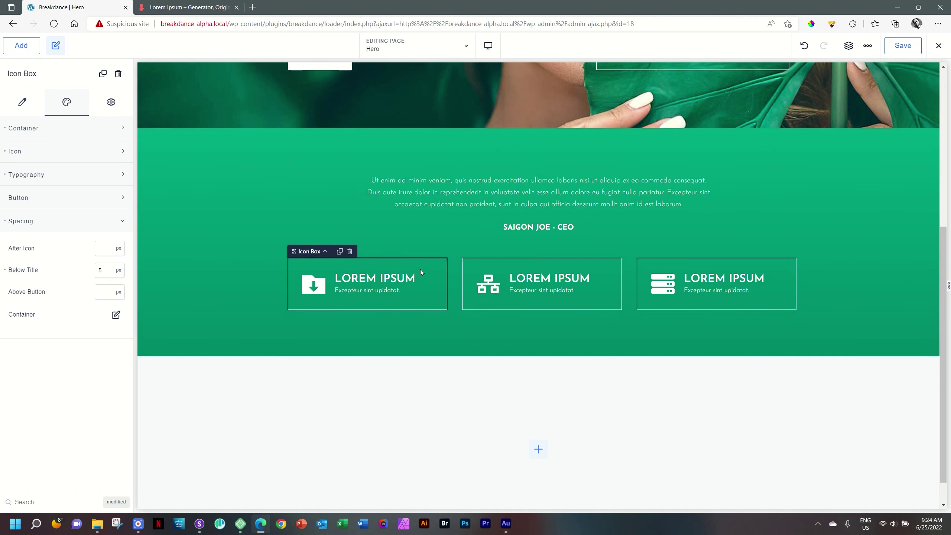
pyautogui.click(110, 104)
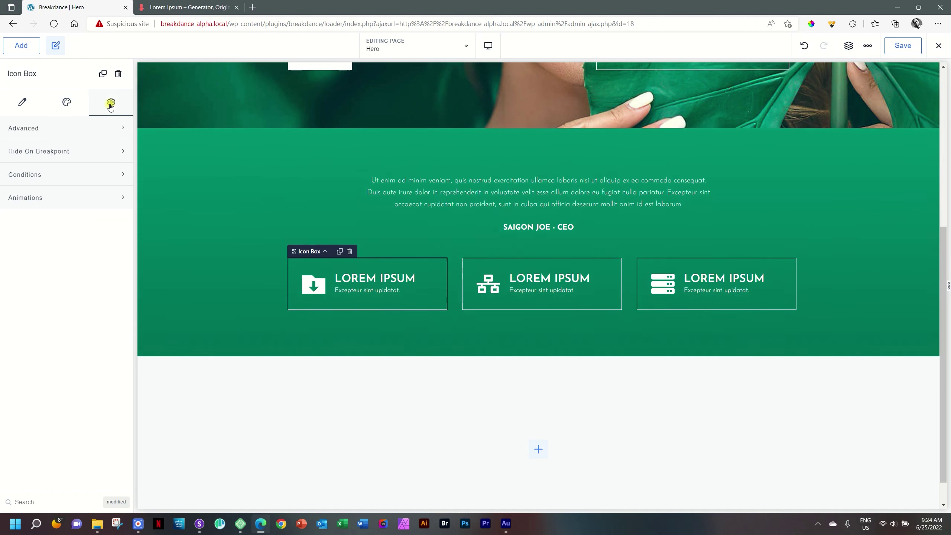
pyautogui.click(36, 132)
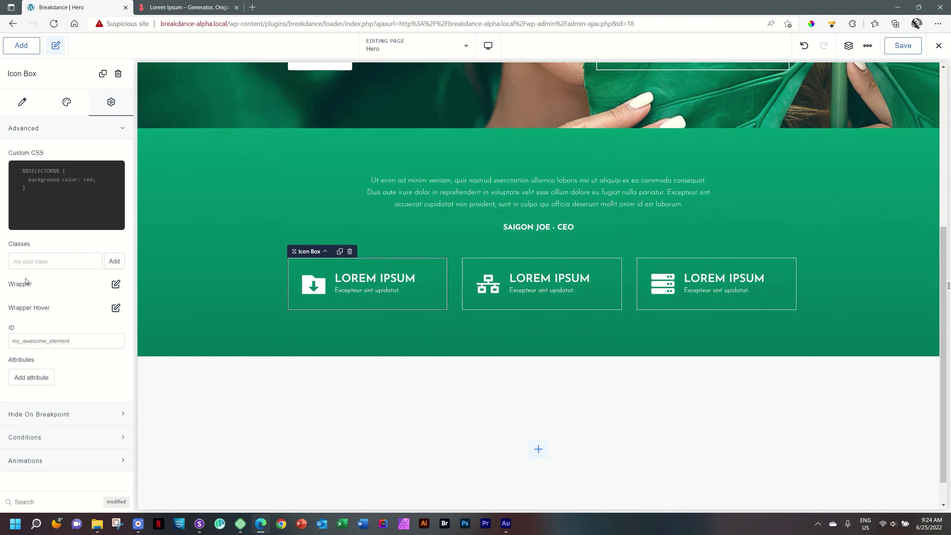
pyautogui.click(116, 284)
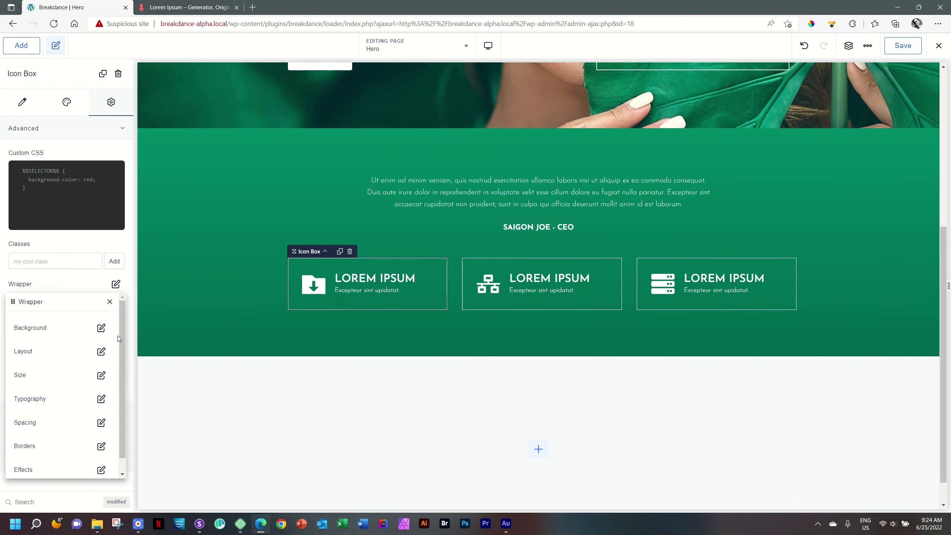
pyautogui.moveTo(123, 332)
pyautogui.mouseDown()
pyautogui.moveTo(123, 372)
pyautogui.moveTo(121, 318)
pyautogui.mouseUp()
pyautogui.click(110, 301)
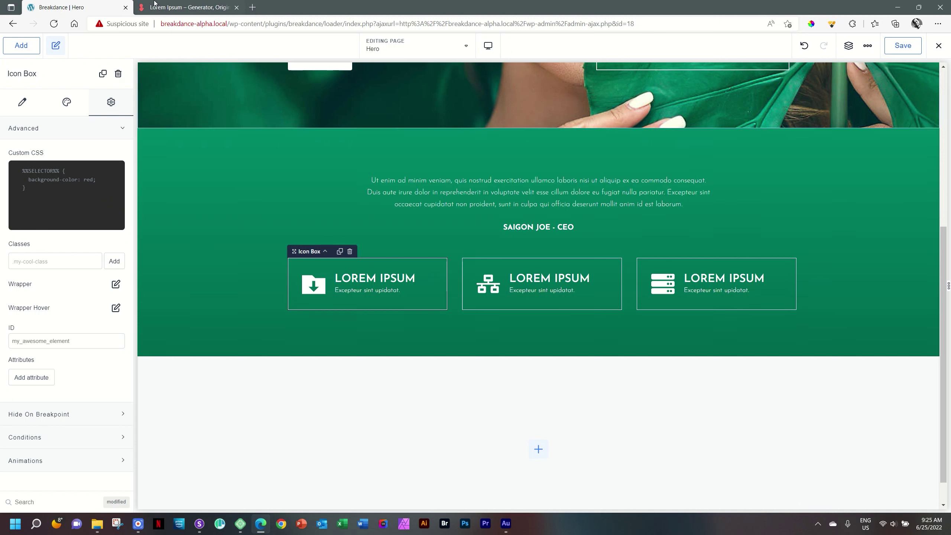
pyautogui.click(123, 127)
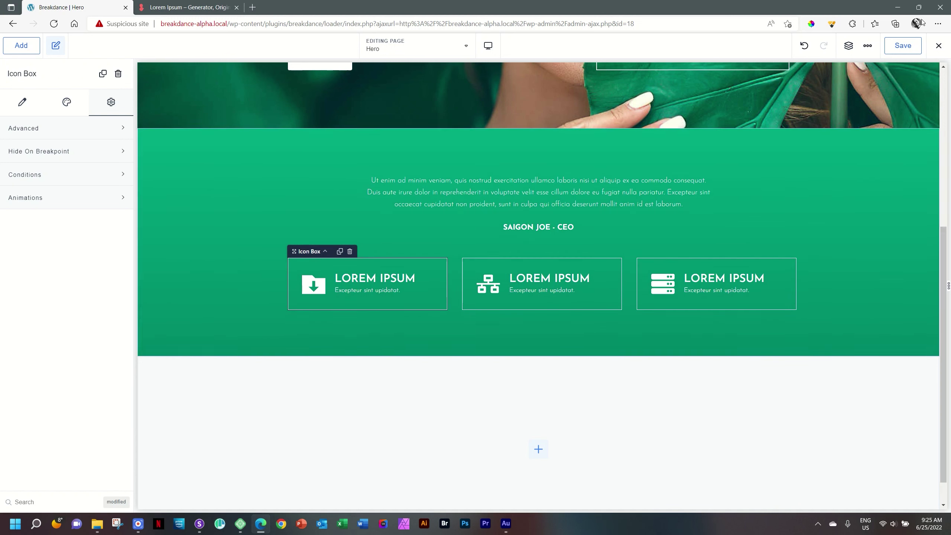
# - Save the page, switch to the multi-device preview browser and reload the Hero page there
pyautogui.click(903, 47)
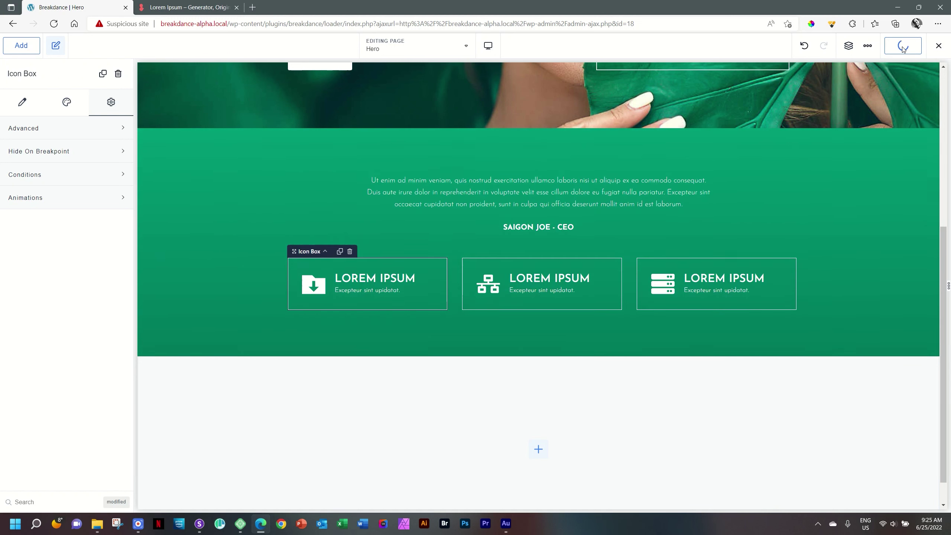
pyautogui.click(202, 526)
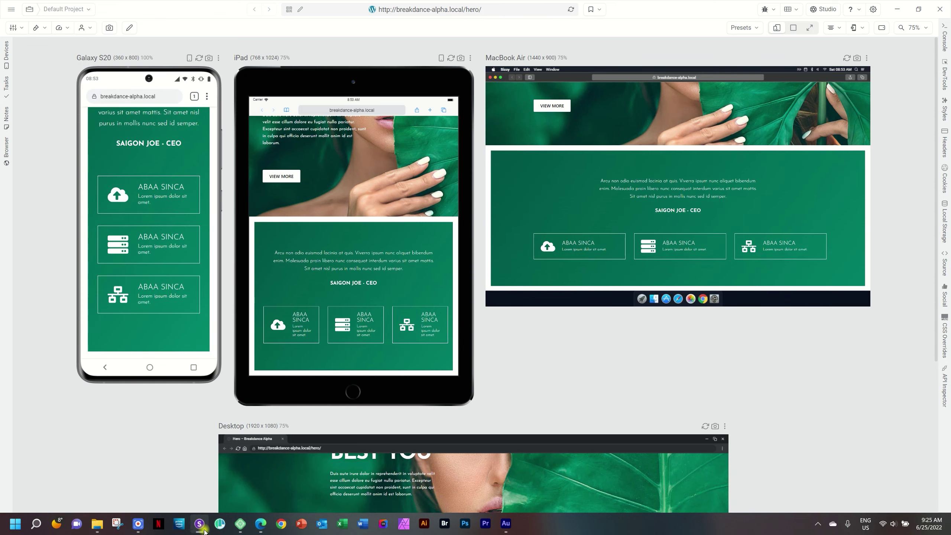
pyautogui.click(571, 10)
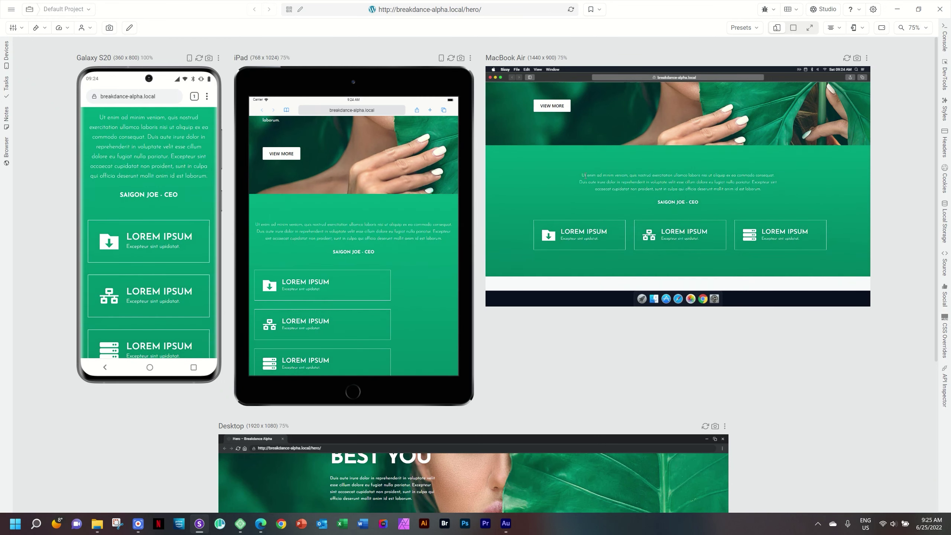
# - Examine the green section's layout and icon boxes on the Galaxy S20, iPad, MacBook Air and desktop previews
pyautogui.scroll(-6, 874, 246)
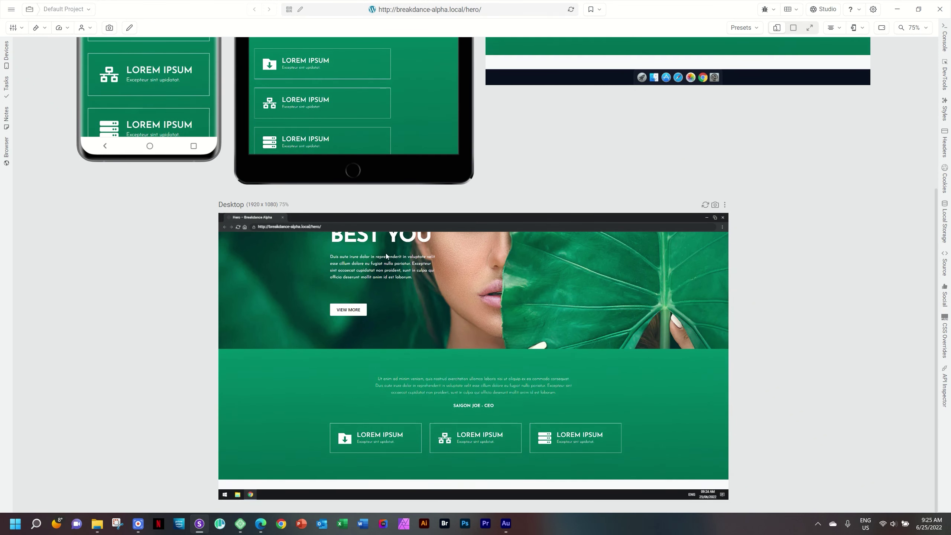
pyautogui.scroll(6, 883, 292)
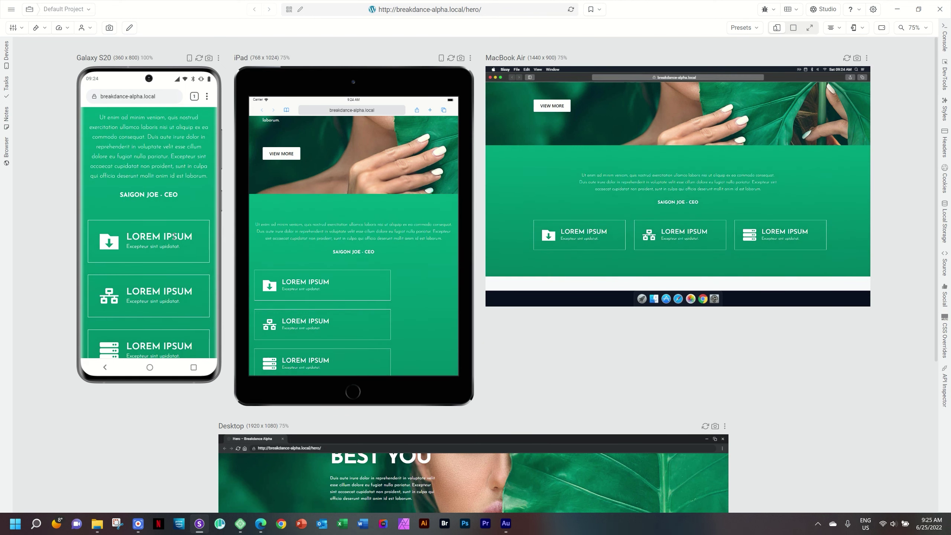
pyautogui.scroll(5, 175, 236)
pyautogui.scroll(-6, 175, 236)
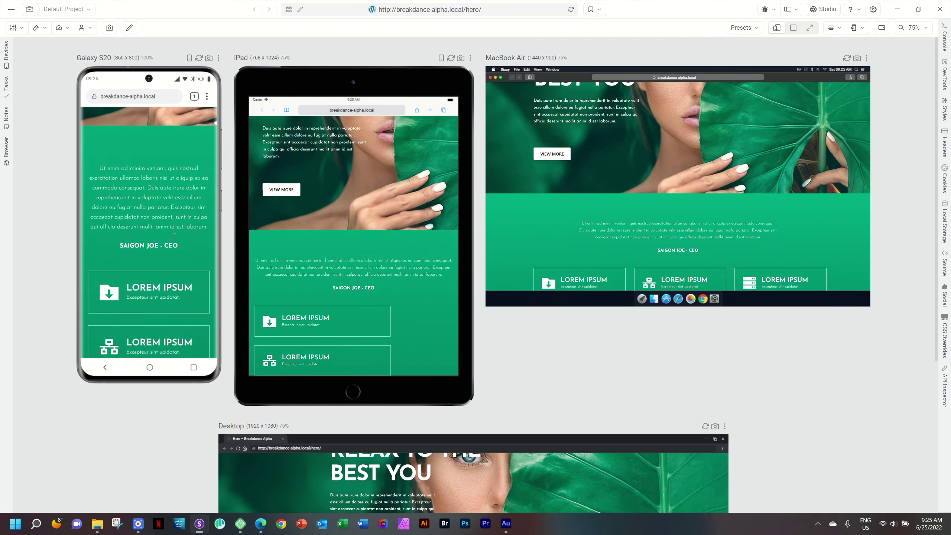
pyautogui.scroll(-1, 175, 236)
pyautogui.scroll(4, 175, 237)
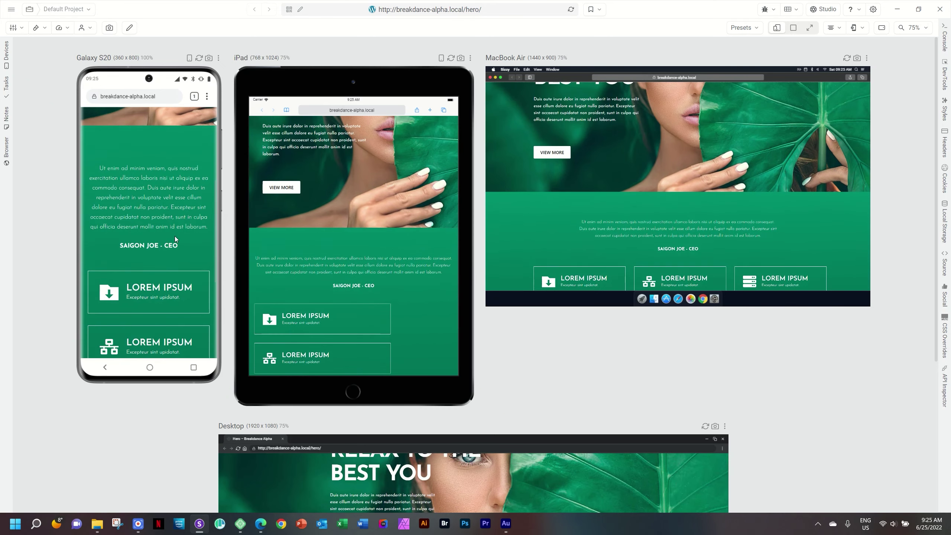
pyautogui.scroll(-4, 174, 236)
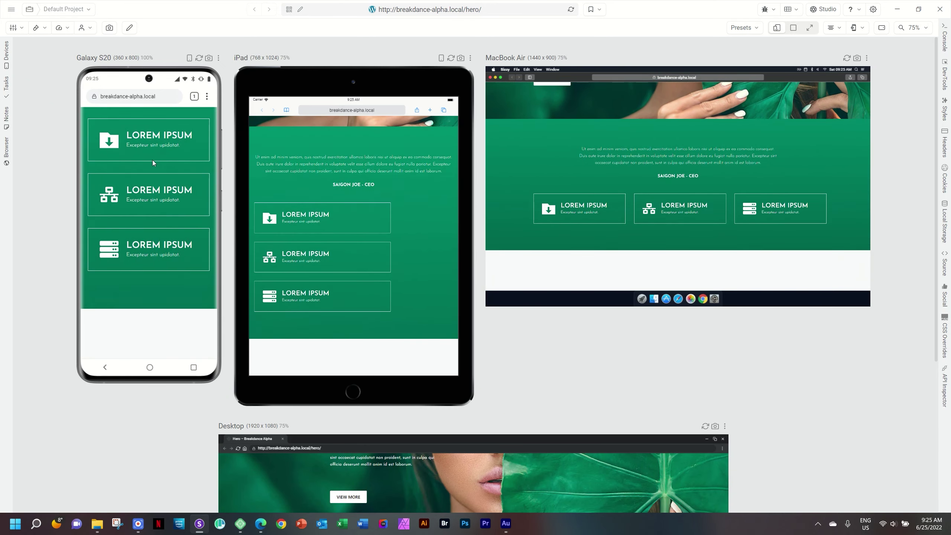
pyautogui.scroll(3, 173, 220)
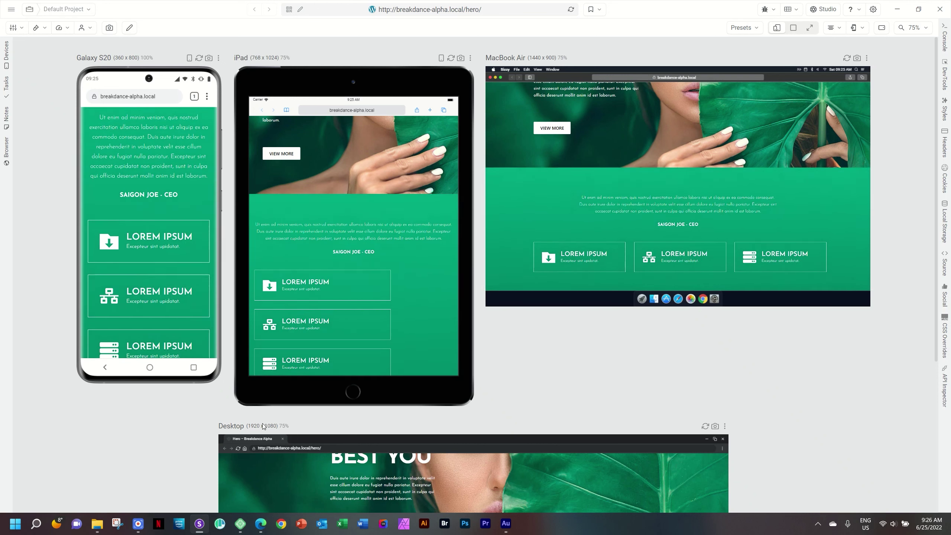
# - Switch back to the Breakdance editor and give the green section a 20 px border in the White swatch colour
pyautogui.click(260, 525)
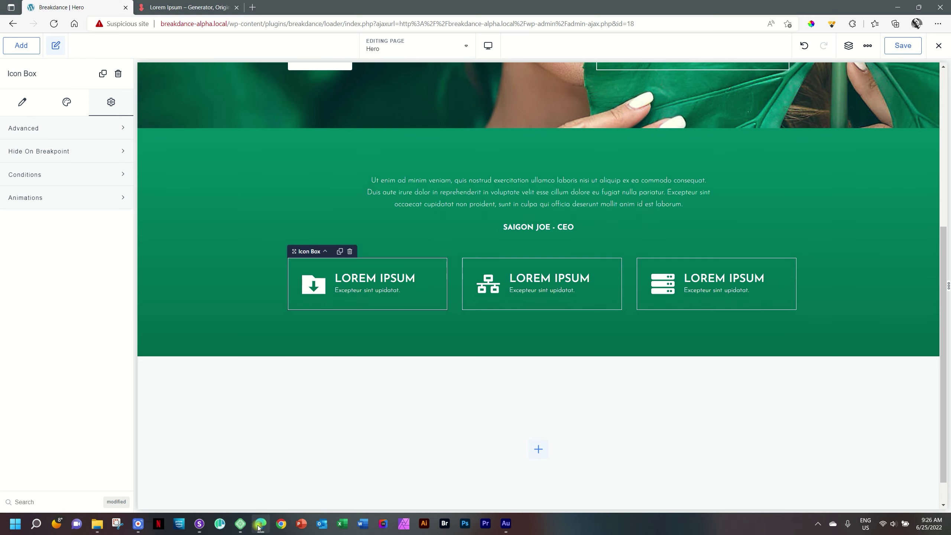
pyautogui.click(244, 175)
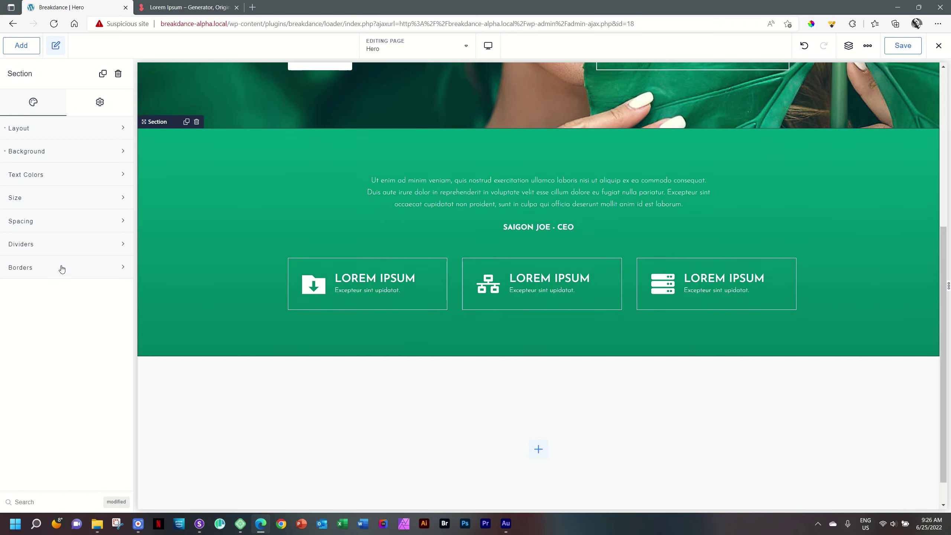
pyautogui.click(59, 268)
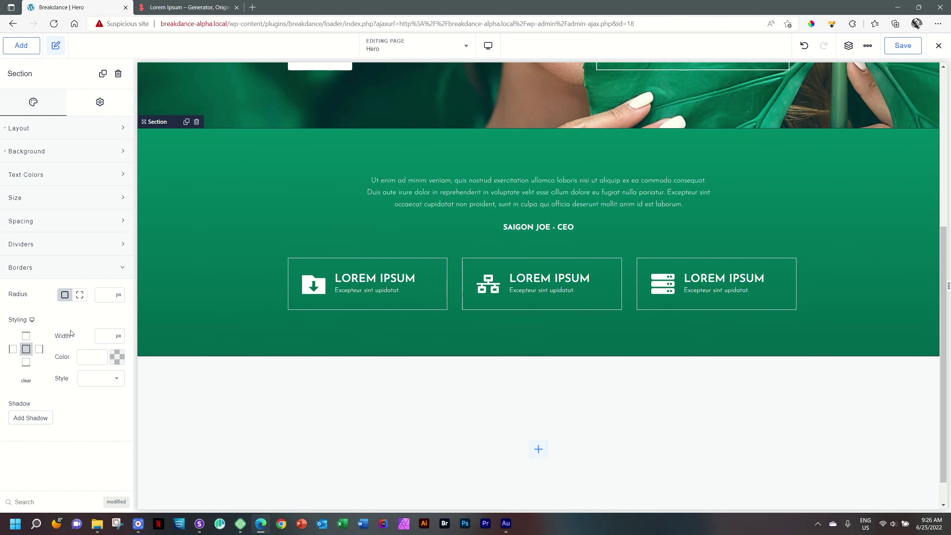
pyautogui.click(102, 332)
pyautogui.write('20')
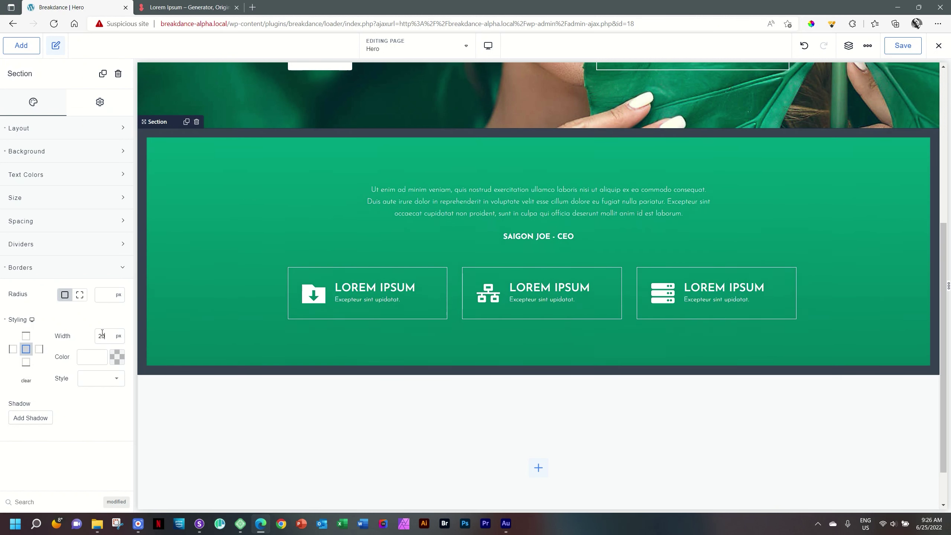
pyautogui.click(118, 356)
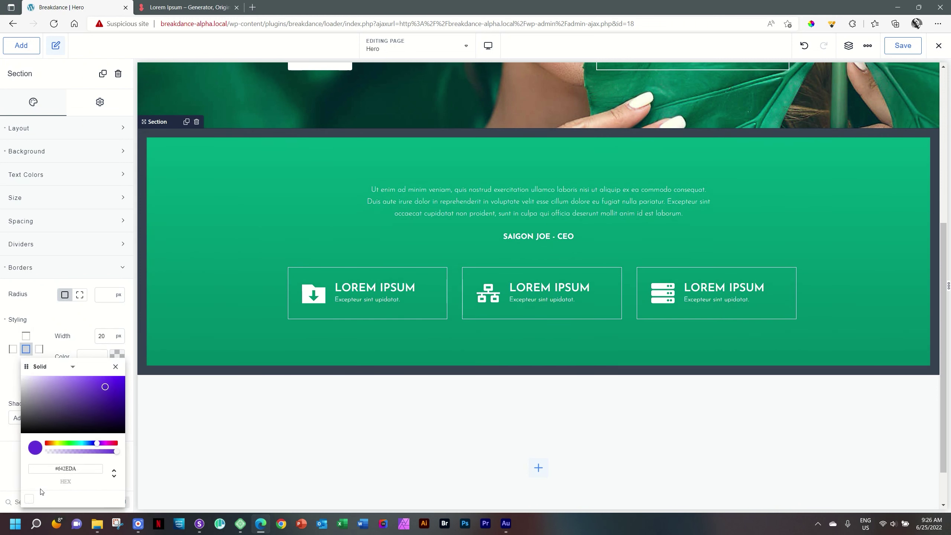
pyautogui.click(32, 500)
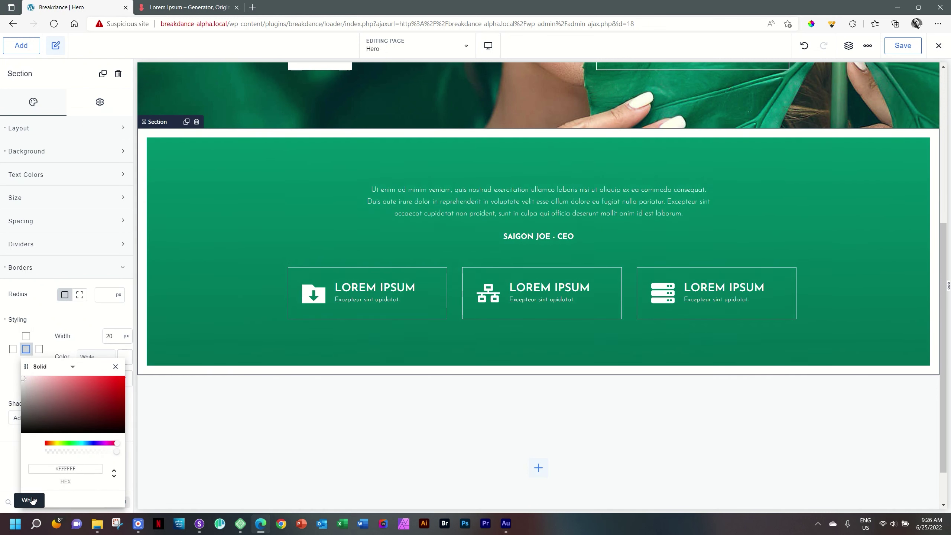
pyautogui.click(85, 328)
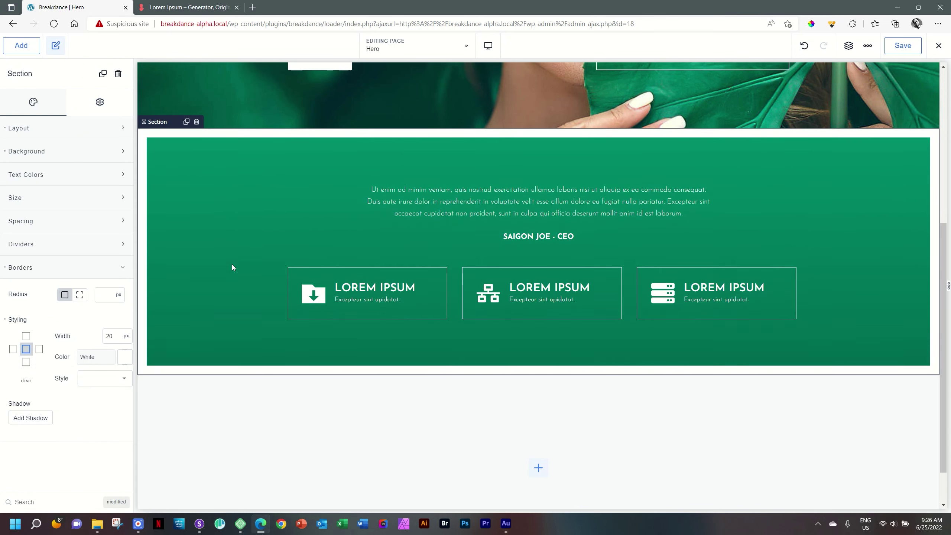
# - At the Tablet Landscape breakpoint, set Force Vertical Stacking to Phone Portrait for the Columns element holding the icon boxes
pyautogui.click(482, 48)
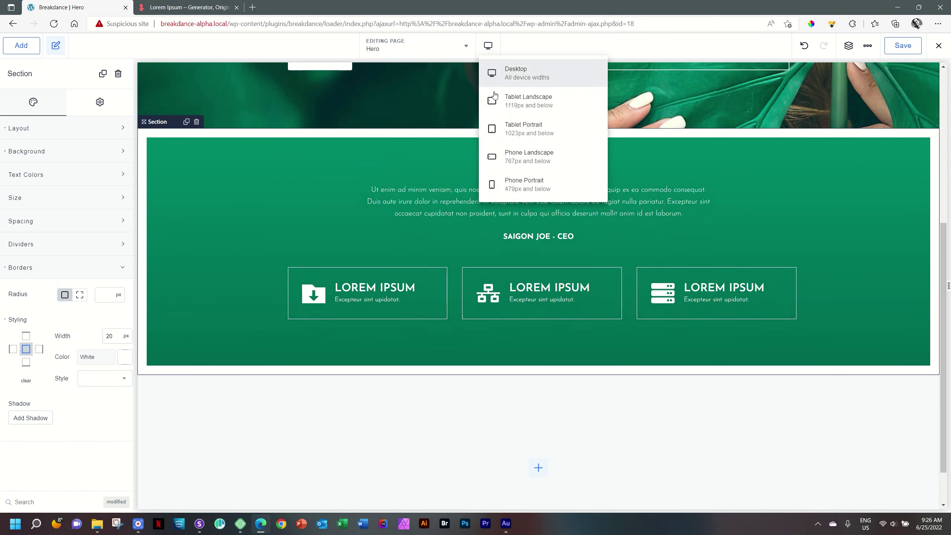
pyautogui.click(491, 98)
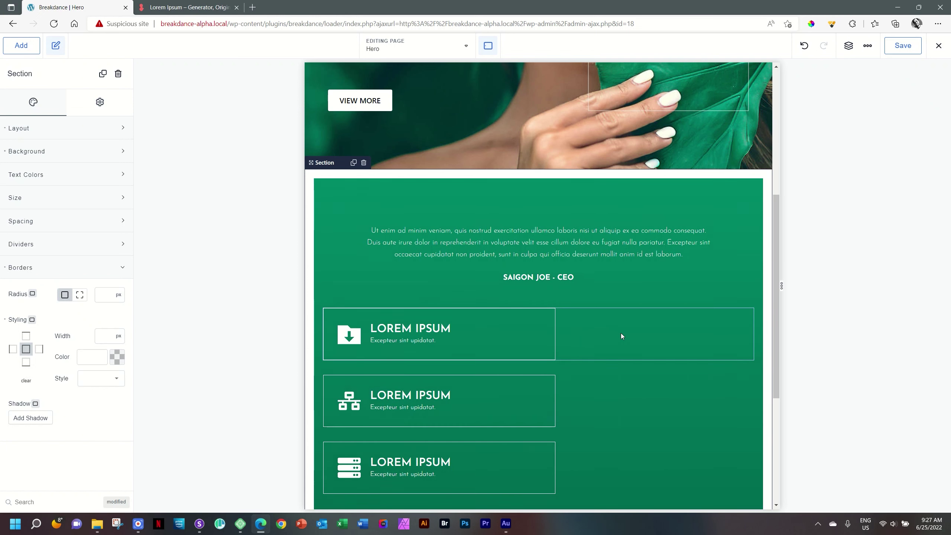
pyautogui.click(523, 331)
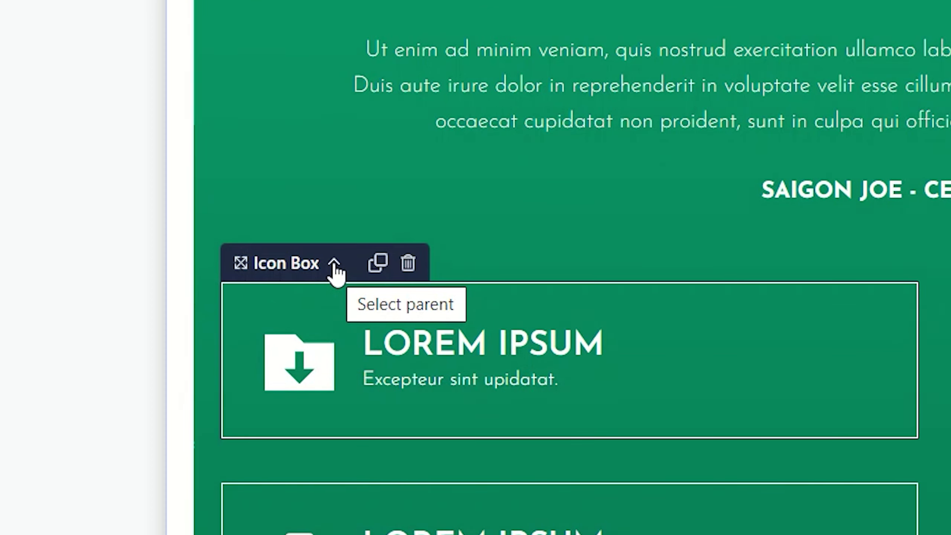
pyautogui.click(334, 266)
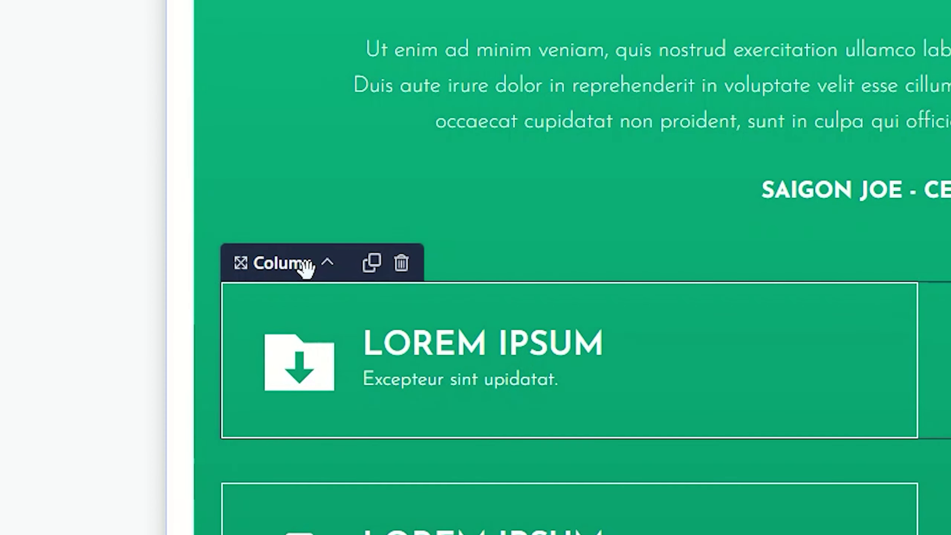
pyautogui.click(328, 264)
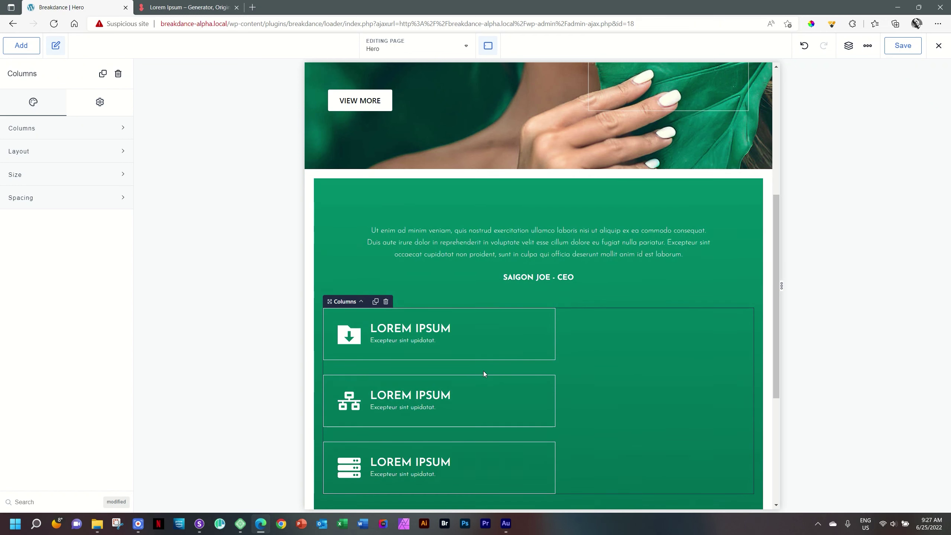
pyautogui.click(848, 49)
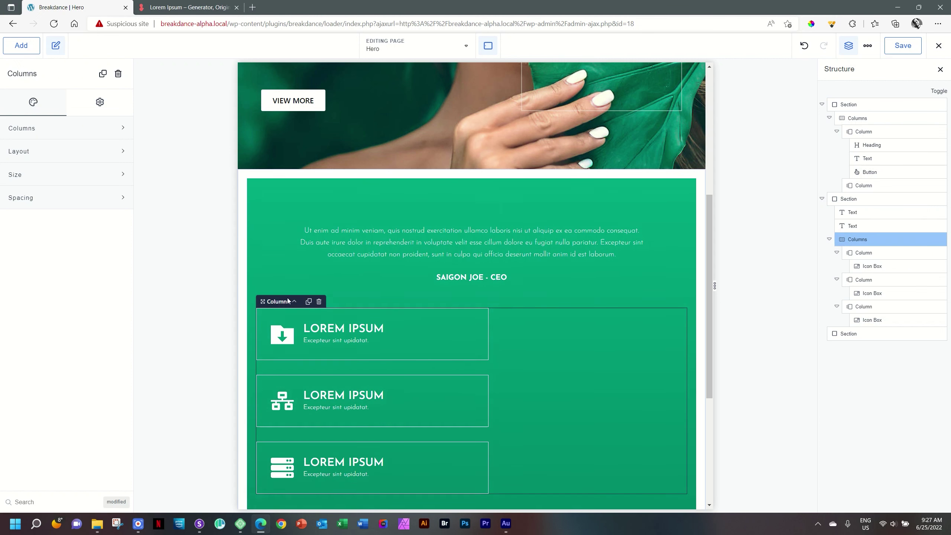
pyautogui.click(49, 159)
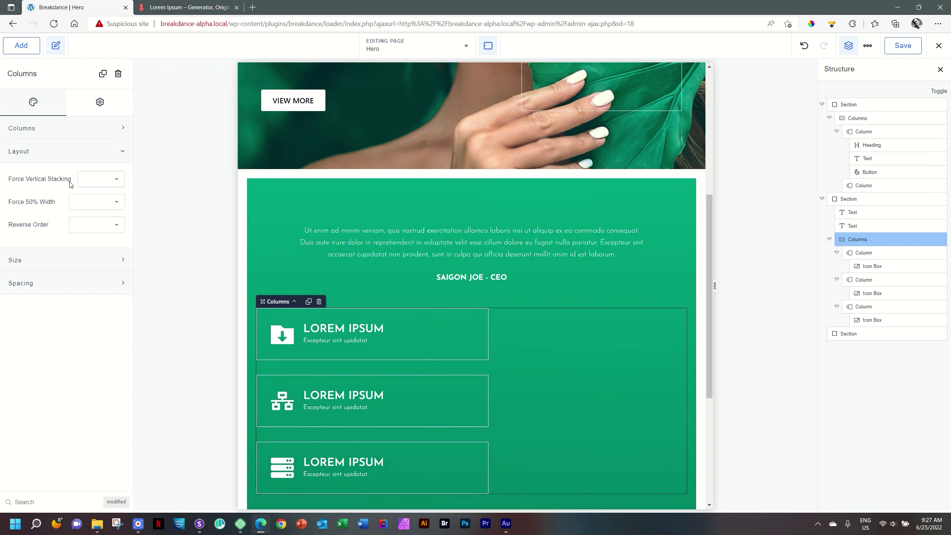
pyautogui.click(112, 183)
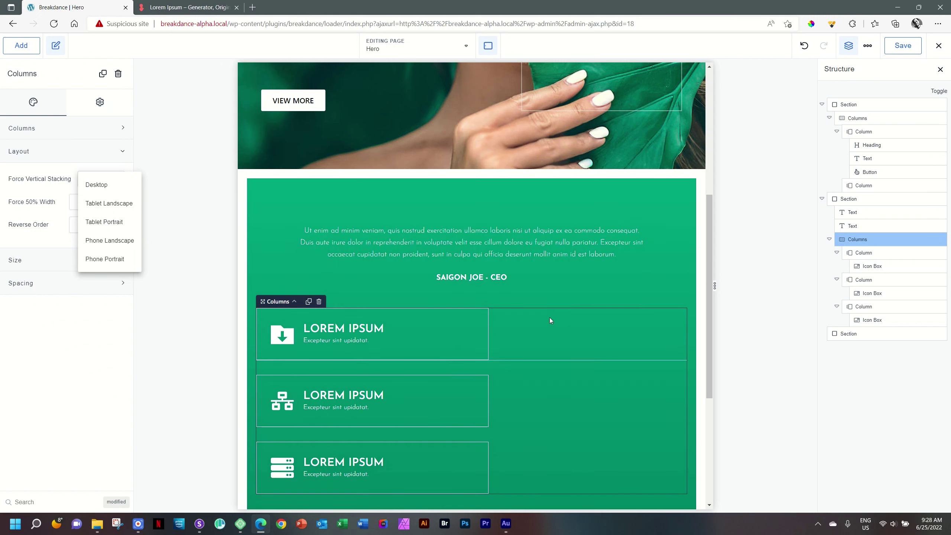
pyautogui.click(104, 259)
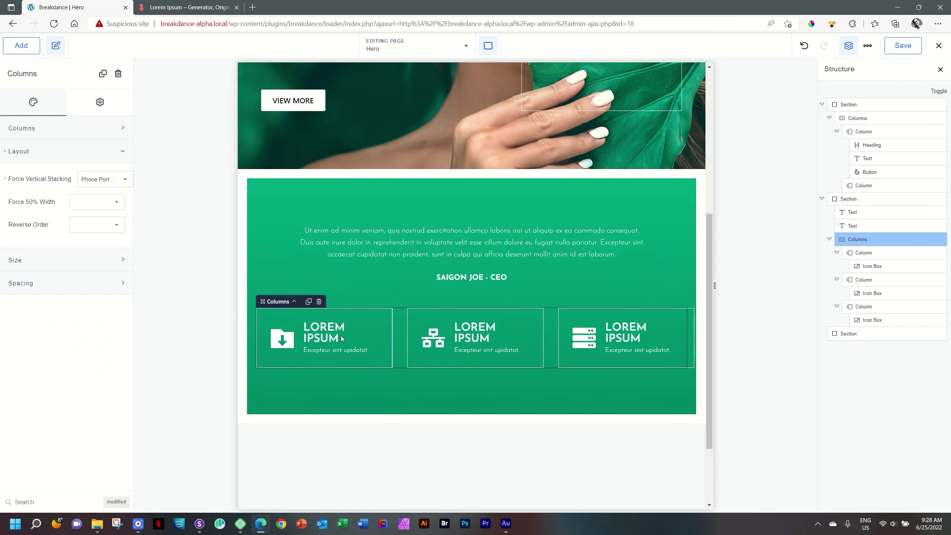
# - Check the icon box layout at the Tablet Portrait, Phone Landscape and Phone Portrait breakpoints
pyautogui.click(493, 42)
pyautogui.click(505, 129)
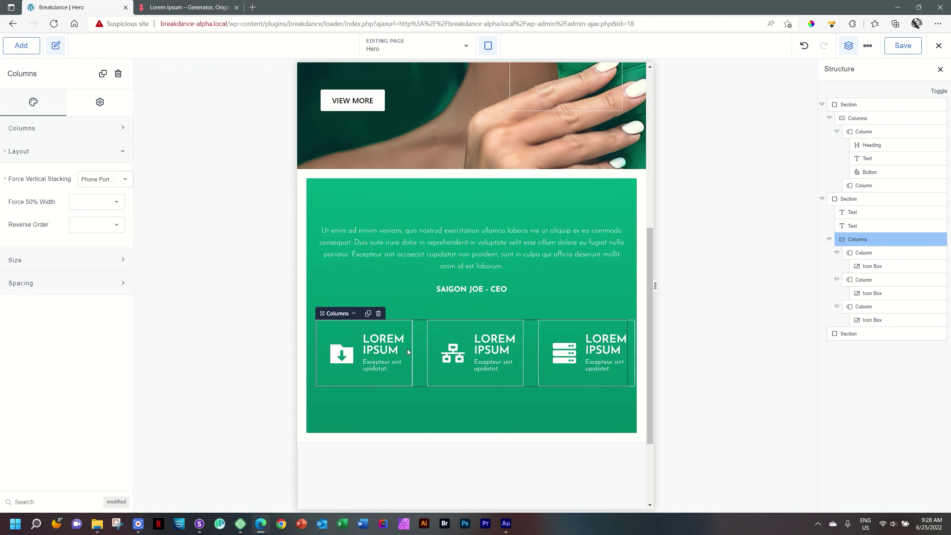
pyautogui.click(488, 45)
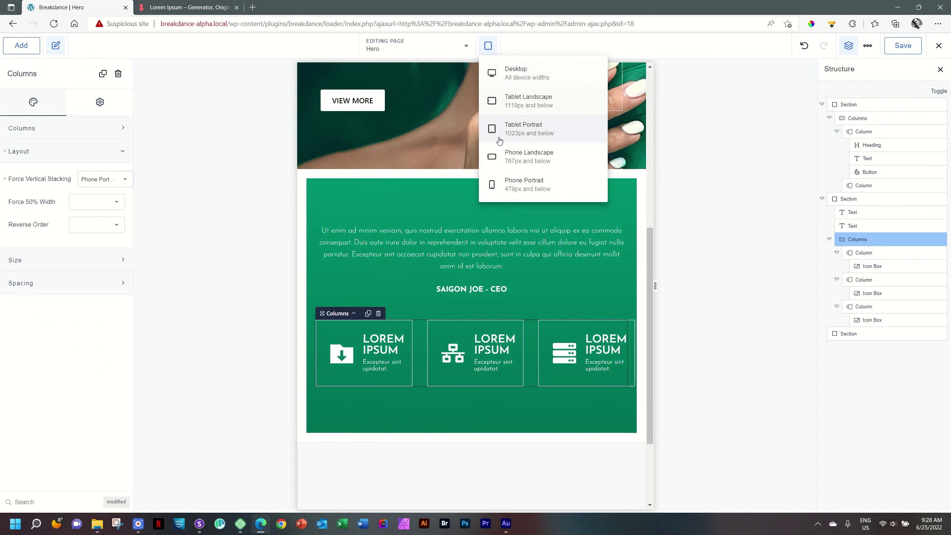
pyautogui.click(500, 160)
pyautogui.click(488, 45)
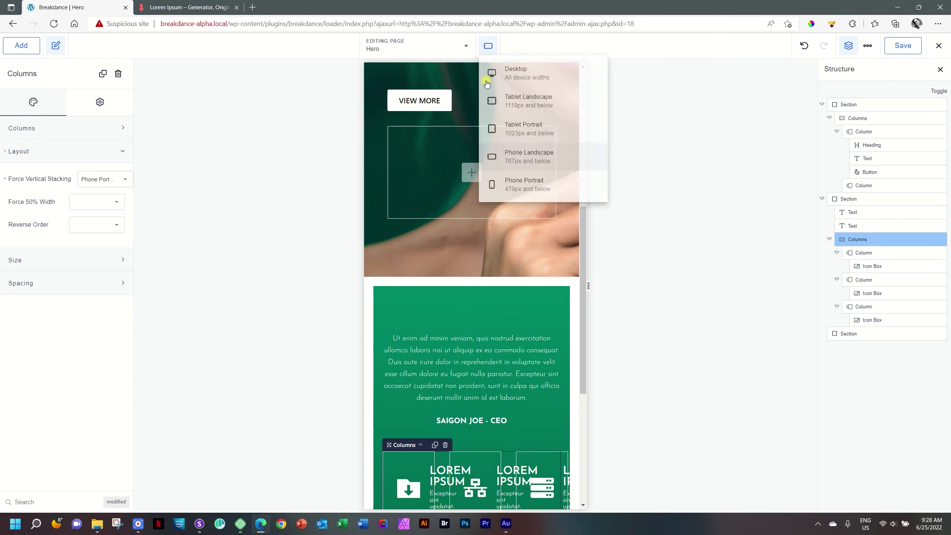
pyautogui.click(513, 190)
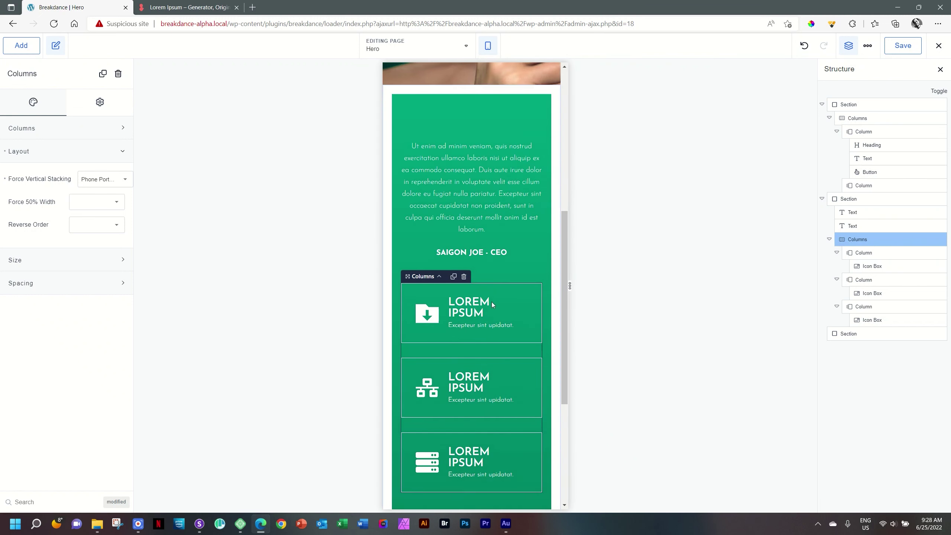
pyautogui.moveTo(562, 292); pyautogui.dragTo(570, 337)
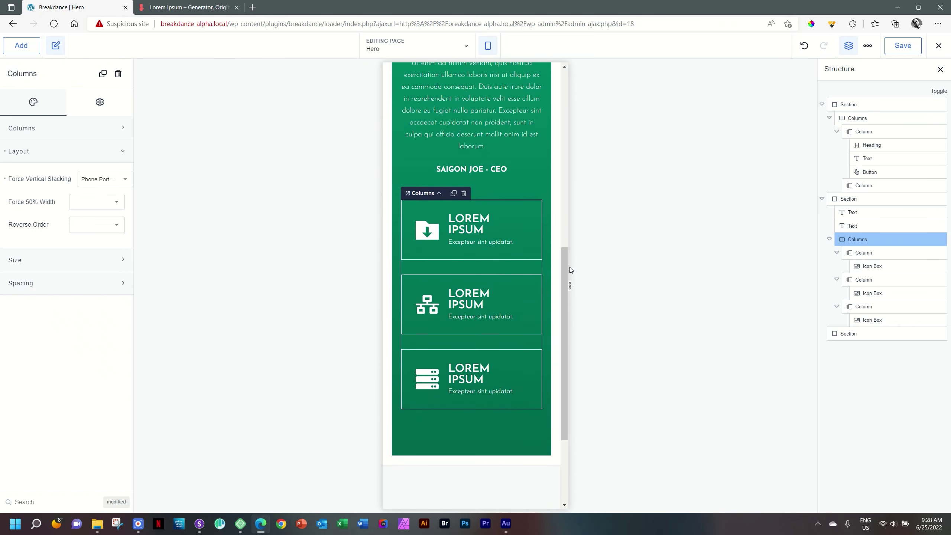
# - Set the first icon box's title font size to 20 px for the Phone Portrait breakpoint
pyautogui.click(471, 225)
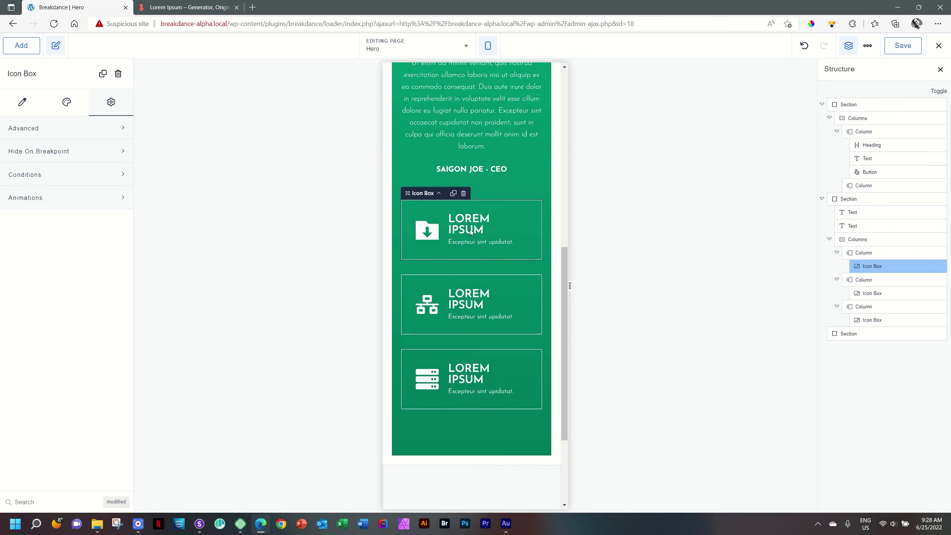
pyautogui.click(67, 103)
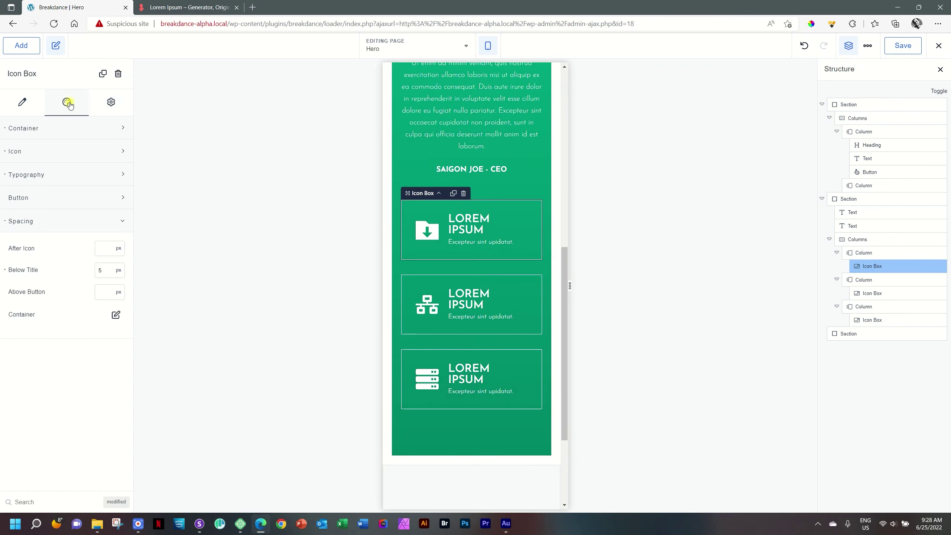
pyautogui.click(33, 174)
pyautogui.click(115, 203)
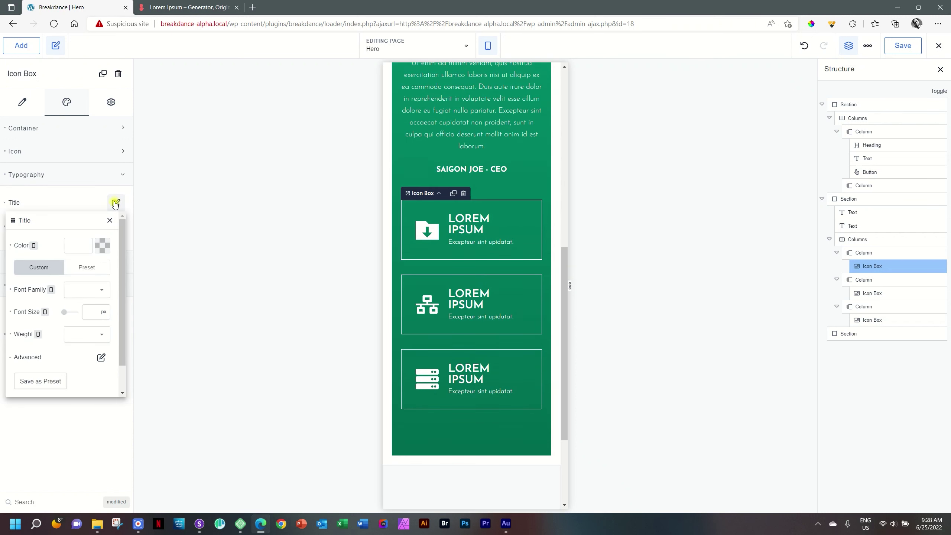
pyautogui.click(92, 312)
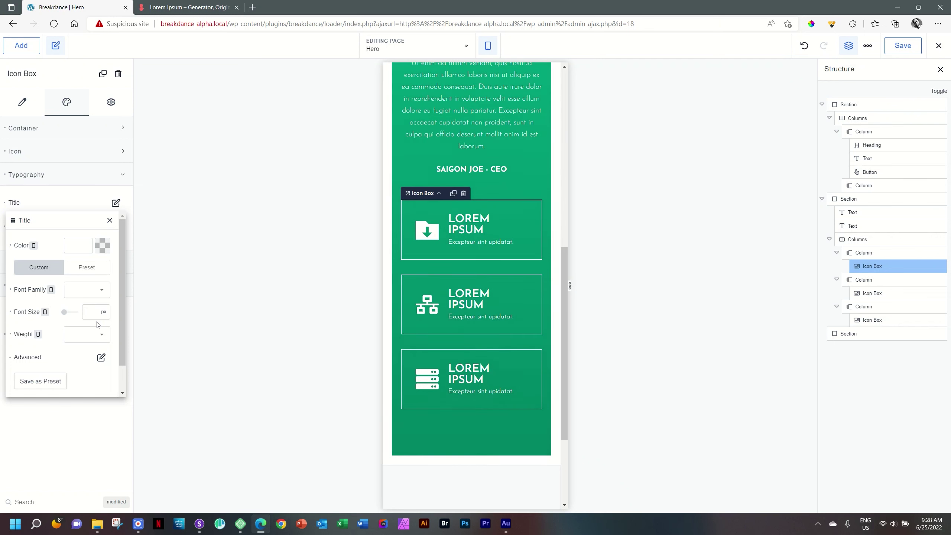
pyautogui.write('20')
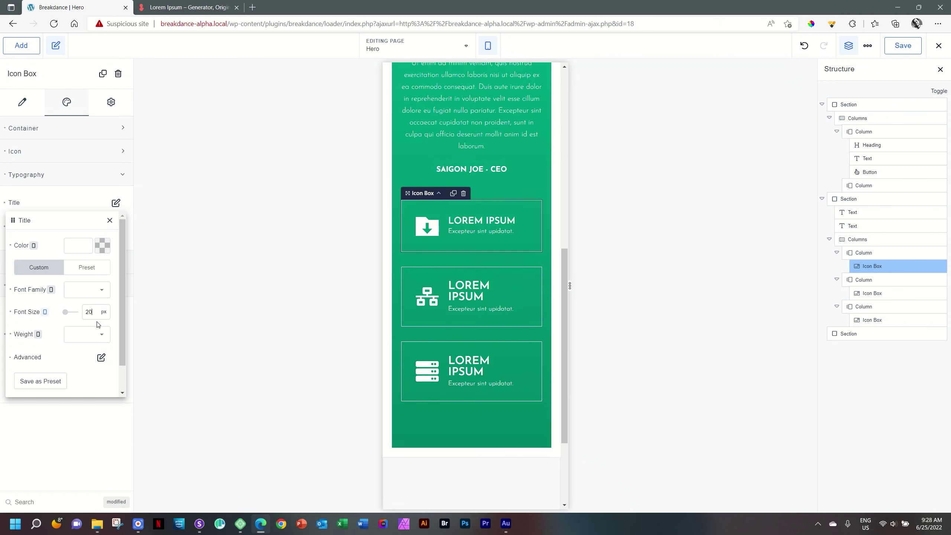
# - Copy the first icon box and paste its design onto the second and third icon boxes
pyautogui.rightClick(504, 224)
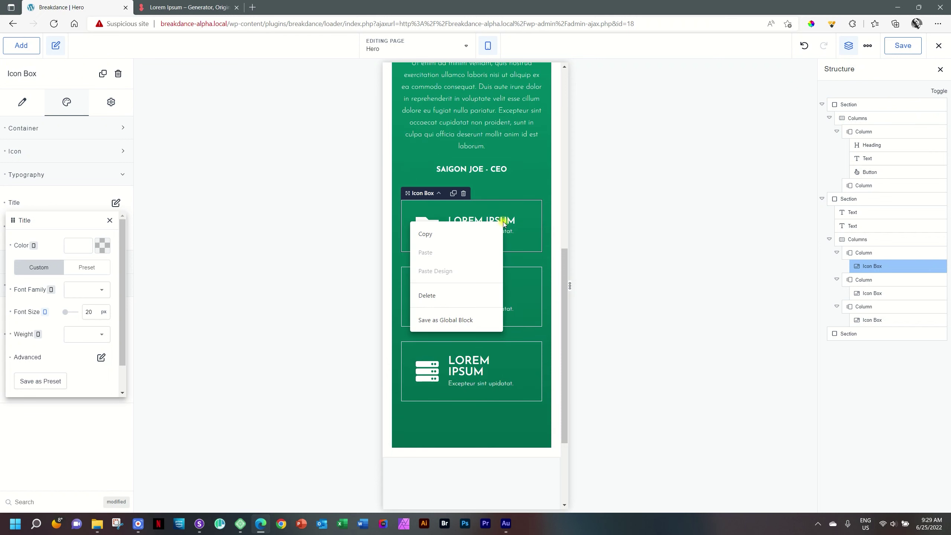
pyautogui.click(462, 230)
pyautogui.rightClick(465, 296)
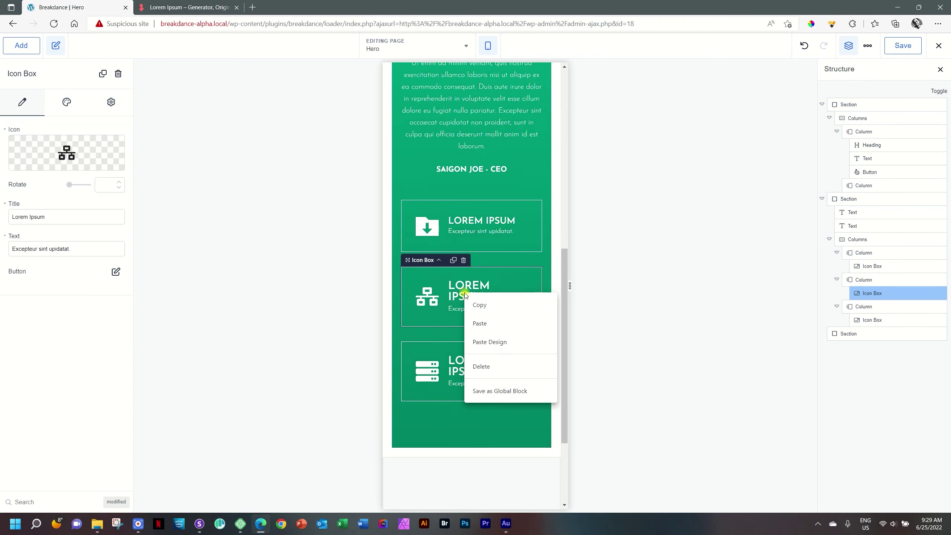
pyautogui.click(489, 346)
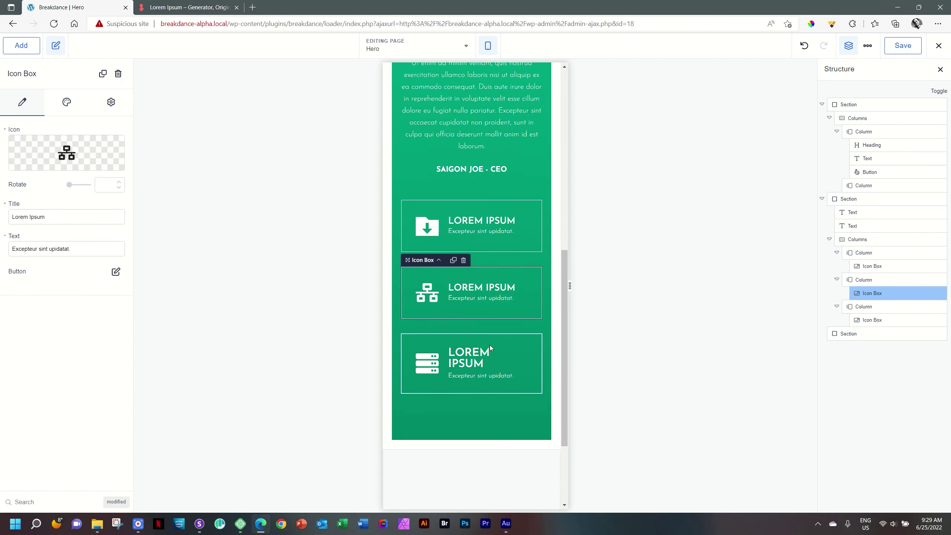
pyautogui.rightClick(473, 357)
pyautogui.click(443, 407)
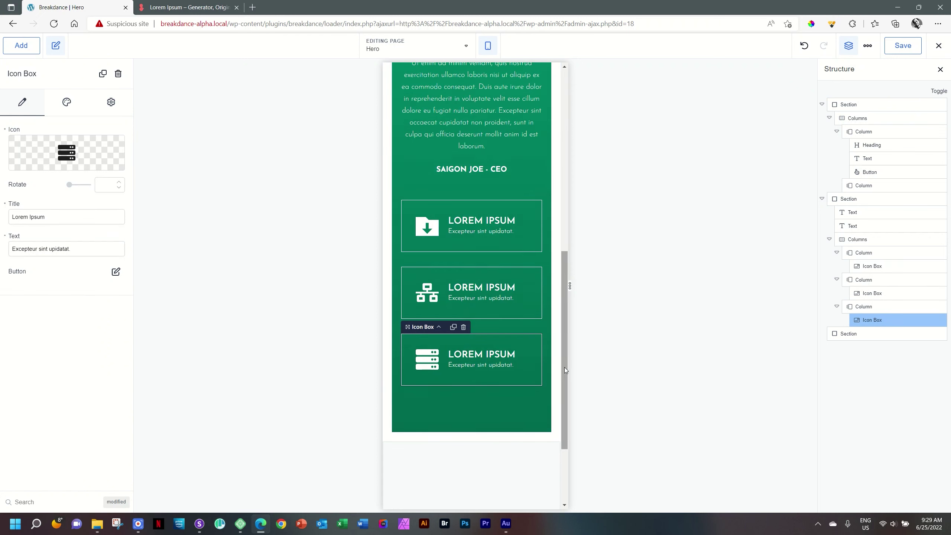
pyautogui.moveTo(565, 367)
pyautogui.mouseDown()
pyautogui.moveTo(567, 354)
pyautogui.moveTo(568, 368)
pyautogui.mouseUp()
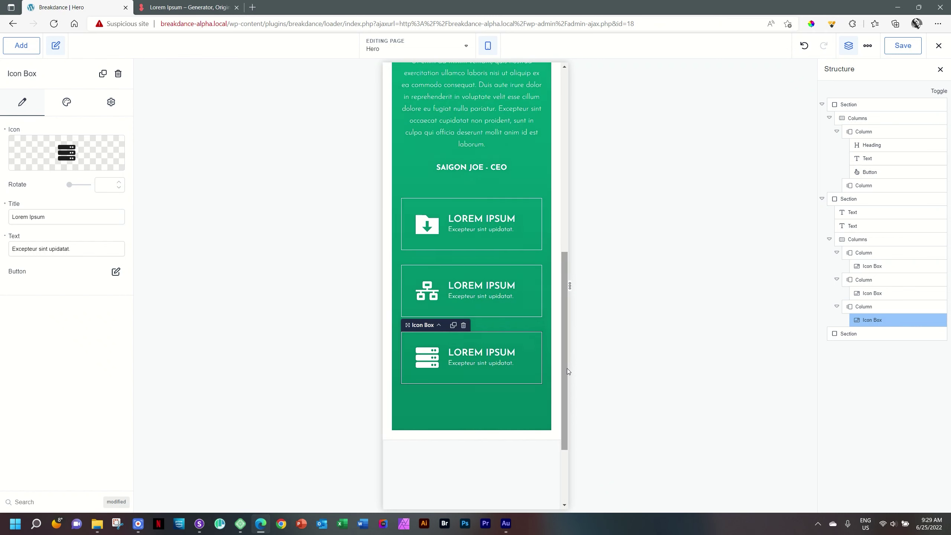
# - Set the first icon box's title font weight to 900 for the Phone Portrait breakpoint
pyautogui.click(478, 219)
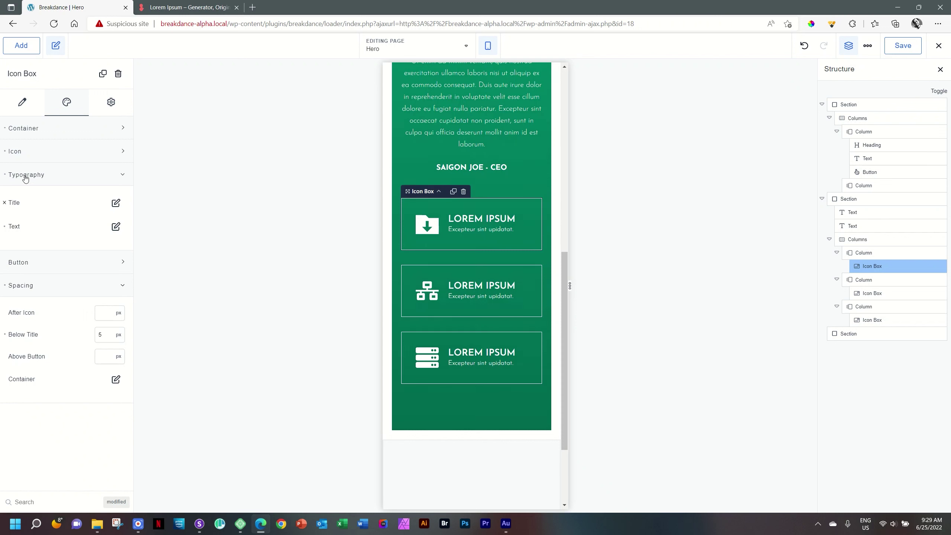
pyautogui.click(114, 208)
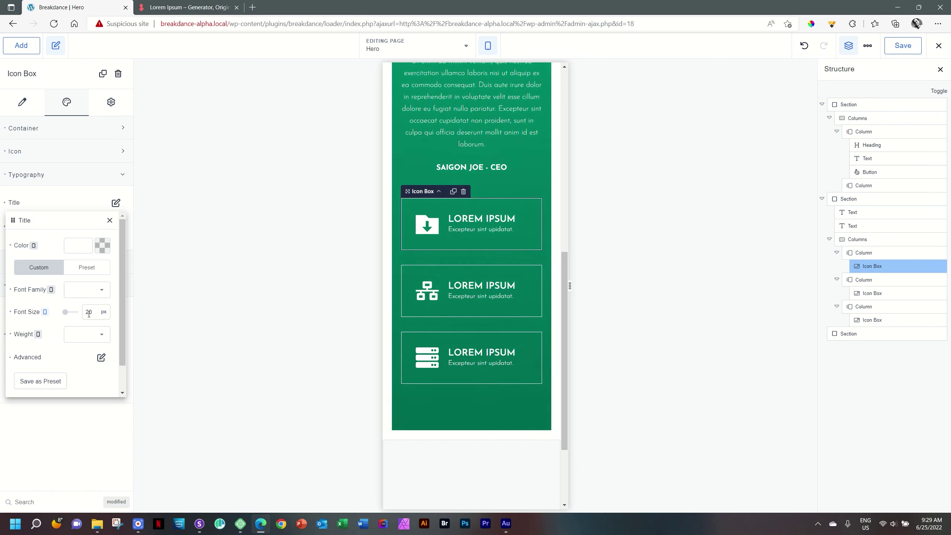
pyautogui.click(104, 337)
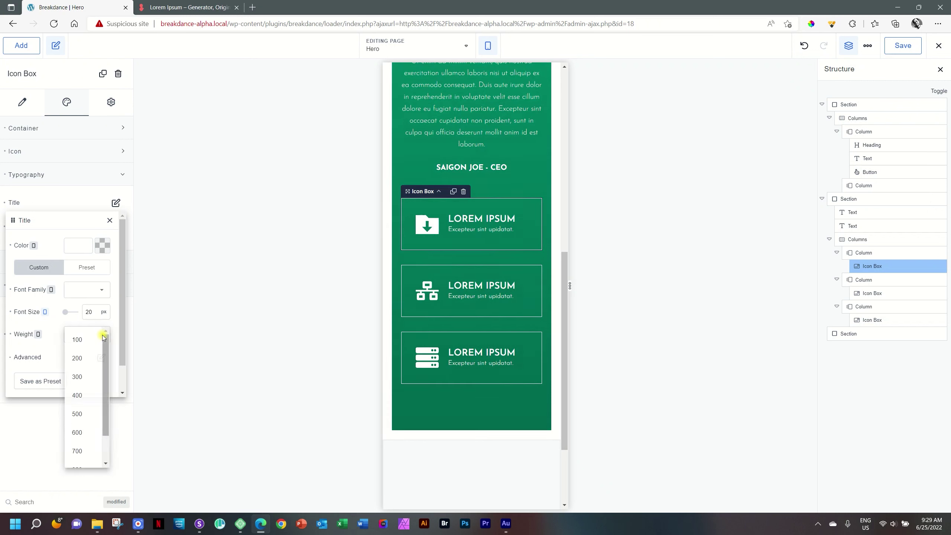
pyautogui.moveTo(106, 398); pyautogui.dragTo(105, 429)
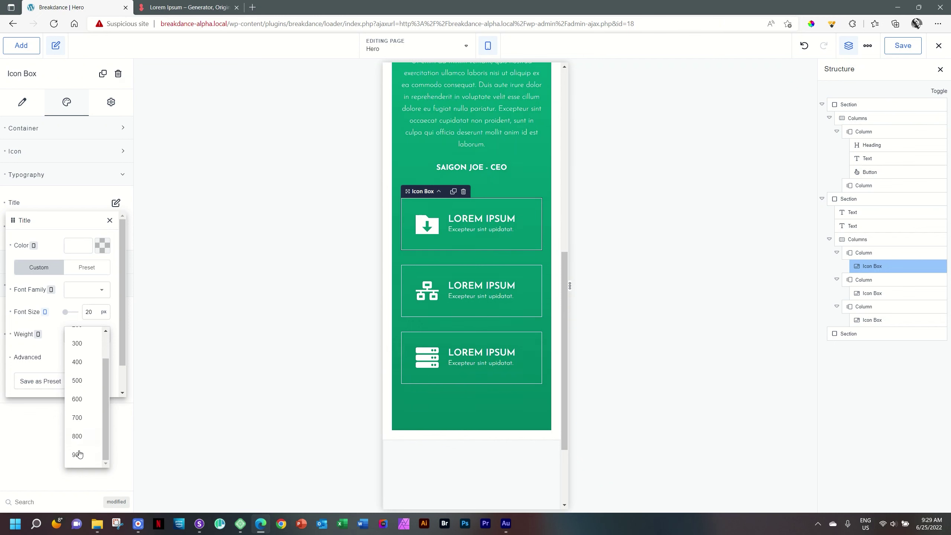
pyautogui.click(77, 454)
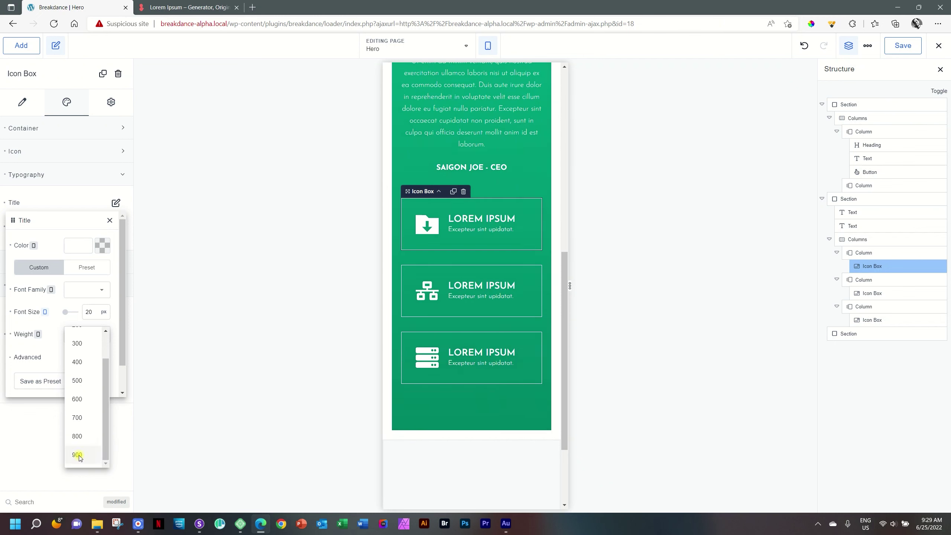
# - Apply the first icon box's design to the second and third icon boxes by copying it and using Paste Design, and save the page
pyautogui.rightClick(491, 221)
pyautogui.click(455, 228)
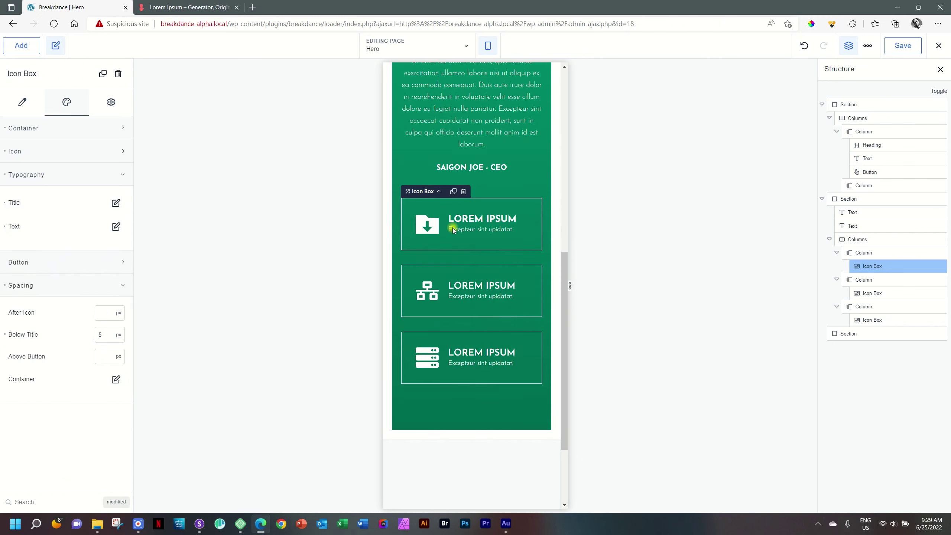
pyautogui.rightClick(475, 290)
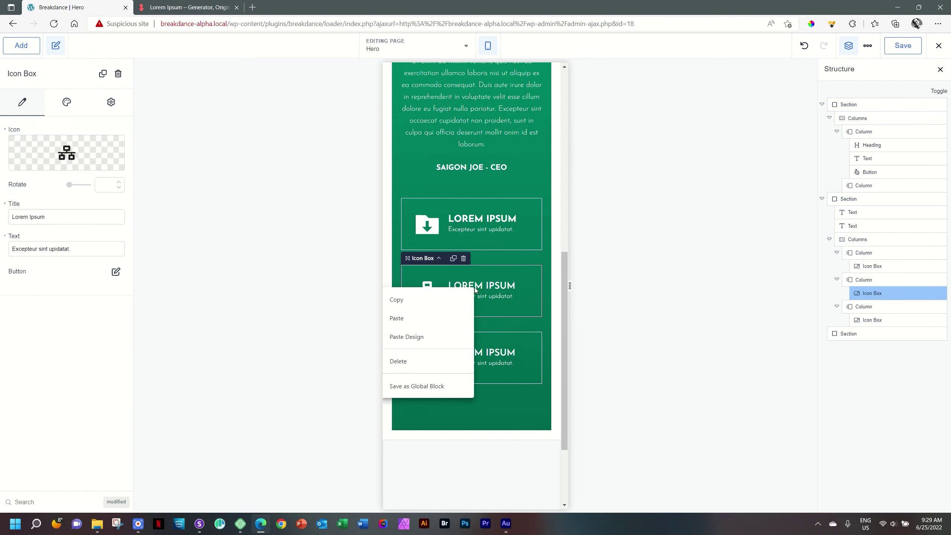
pyautogui.click(420, 337)
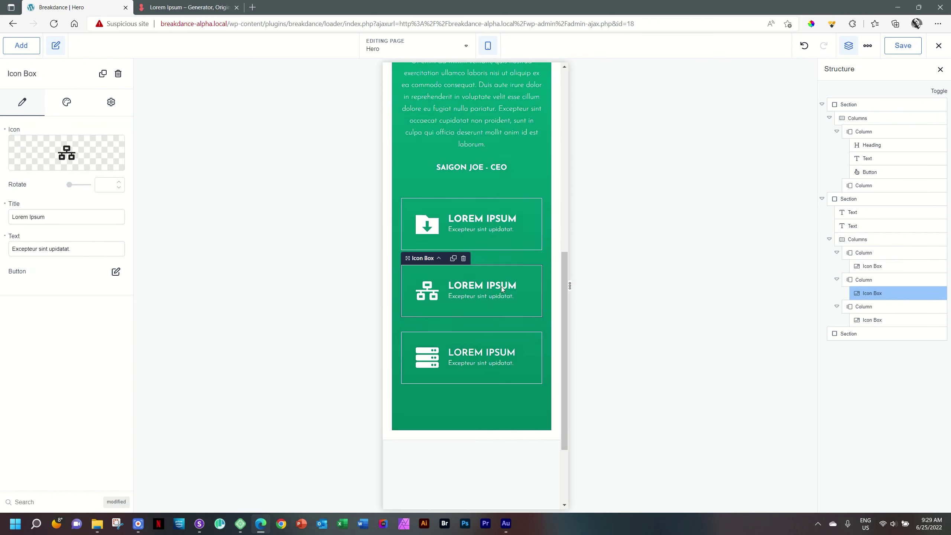
pyautogui.rightClick(475, 354)
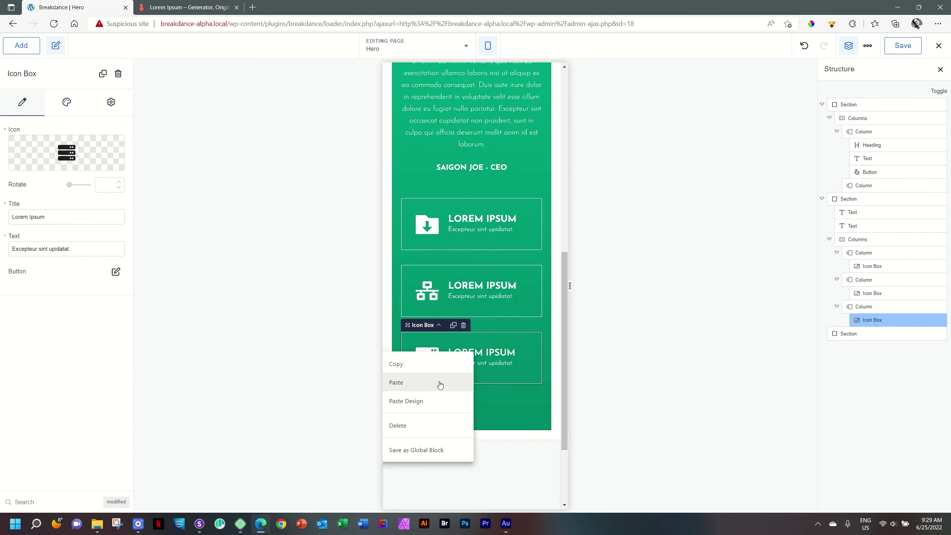
pyautogui.click(435, 403)
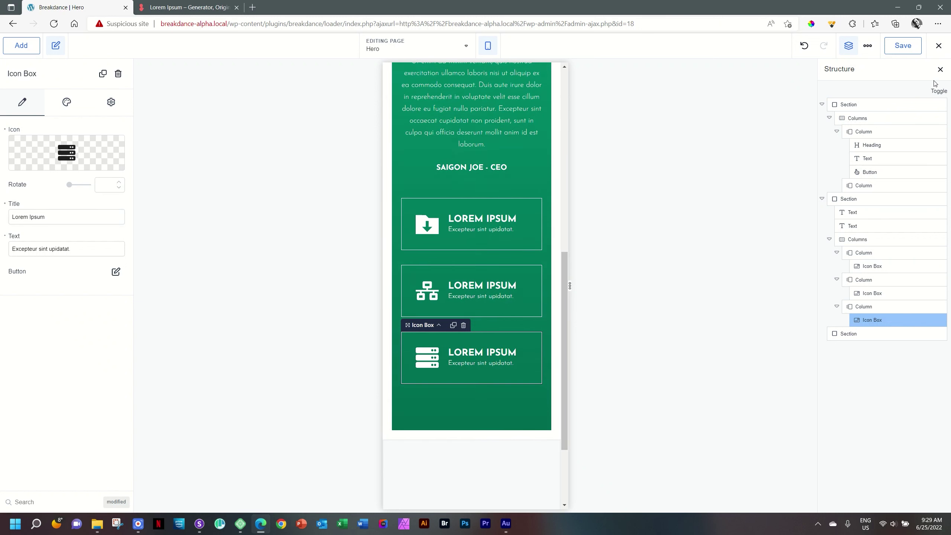
pyautogui.click(915, 51)
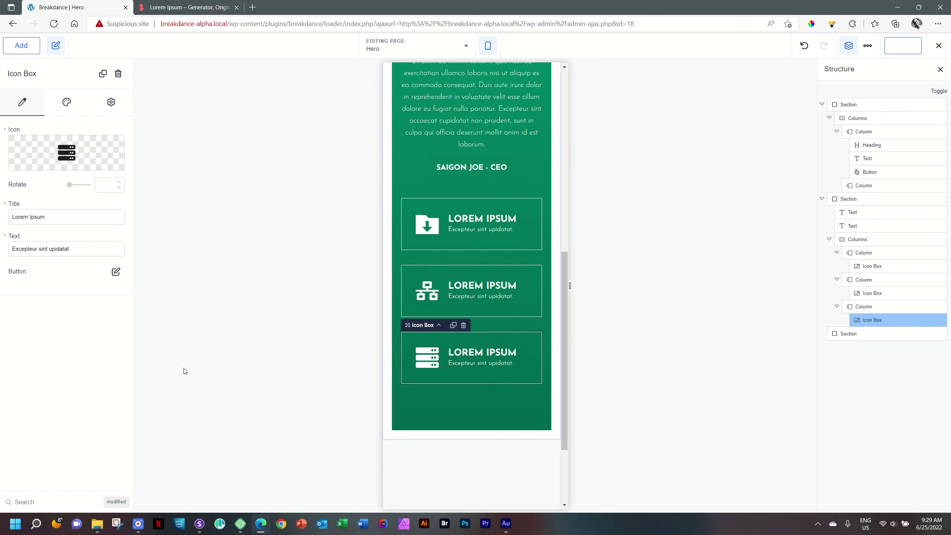
# - Switch to Sizzy, reload the hero page, and examine the hero and green info section on the Galaxy S20, iPad, MacBook Air and Desktop previews
pyautogui.click(201, 532)
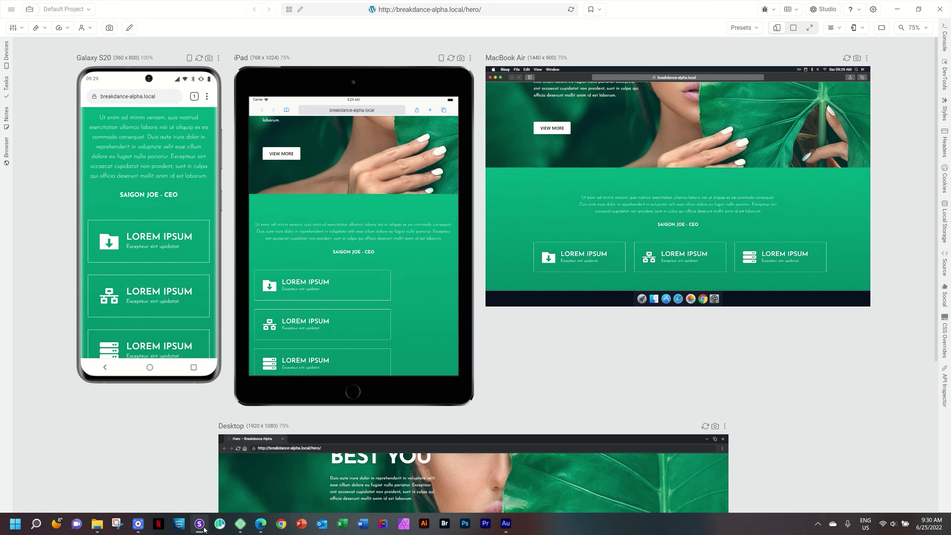
pyautogui.click(571, 11)
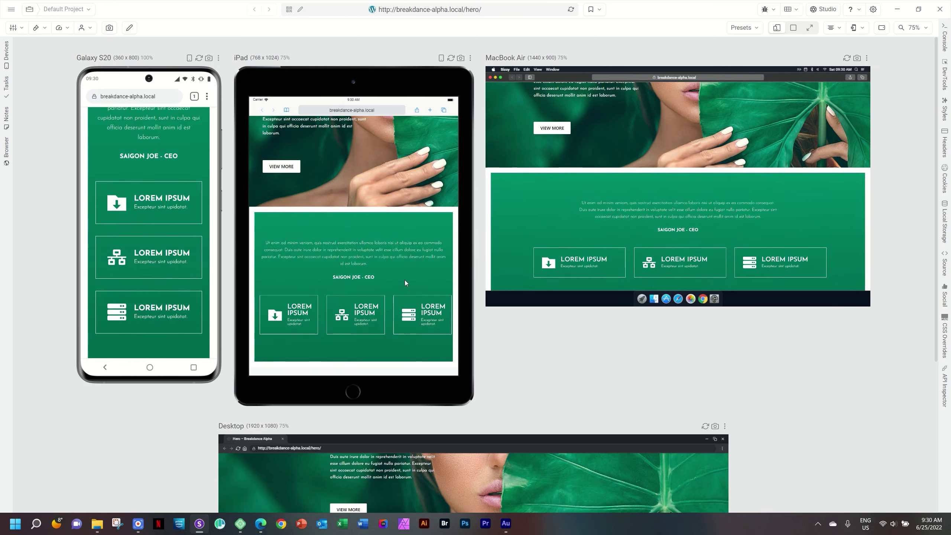
pyautogui.scroll(-2, 404, 280)
pyautogui.scroll(7, 405, 279)
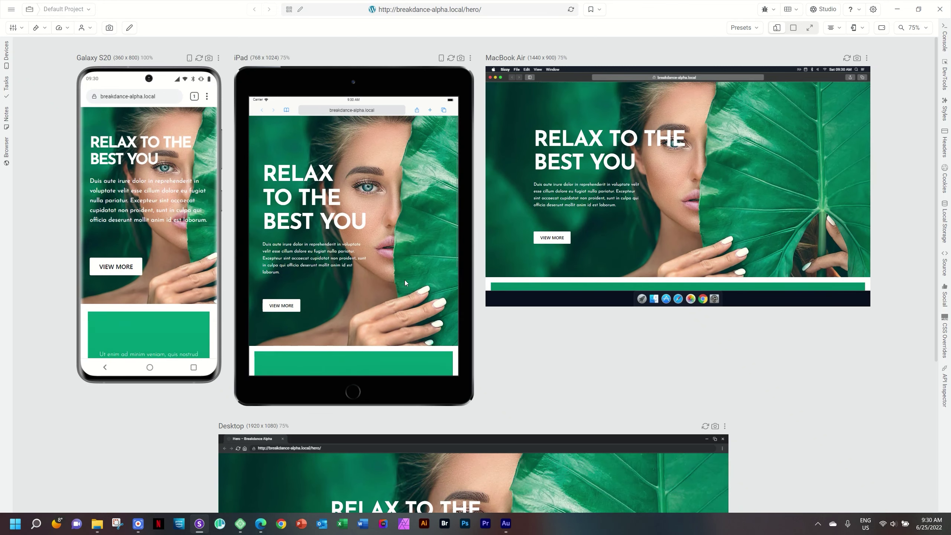
pyautogui.scroll(-5, 404, 279)
pyautogui.scroll(5, 404, 279)
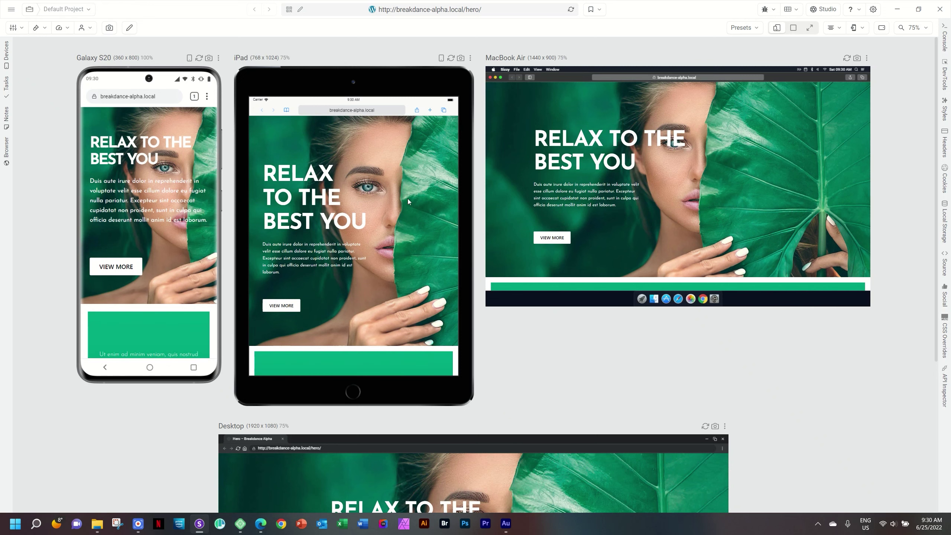
pyautogui.scroll(-5, 378, 254)
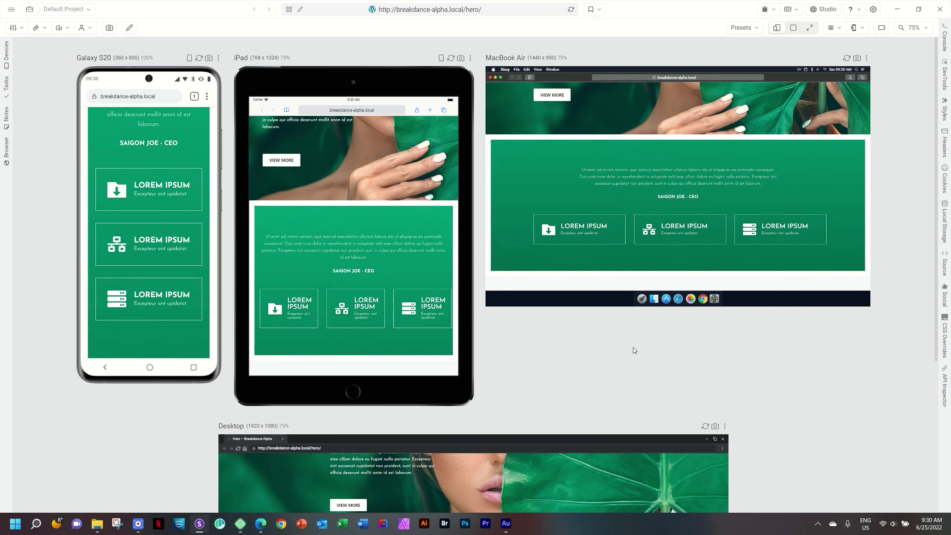
pyautogui.scroll(5, 648, 238)
pyautogui.scroll(-5, 649, 238)
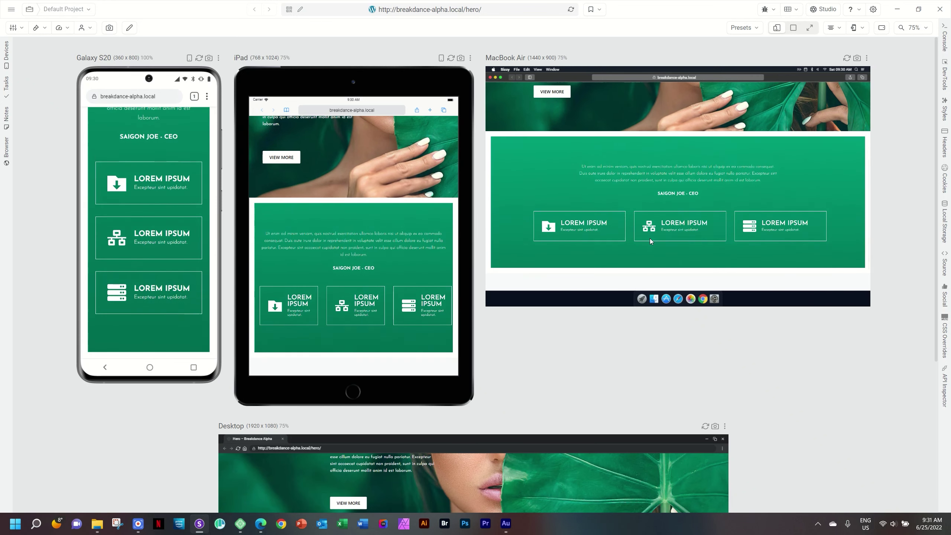
pyautogui.scroll(-2, 651, 240)
pyautogui.scroll(-5, 736, 332)
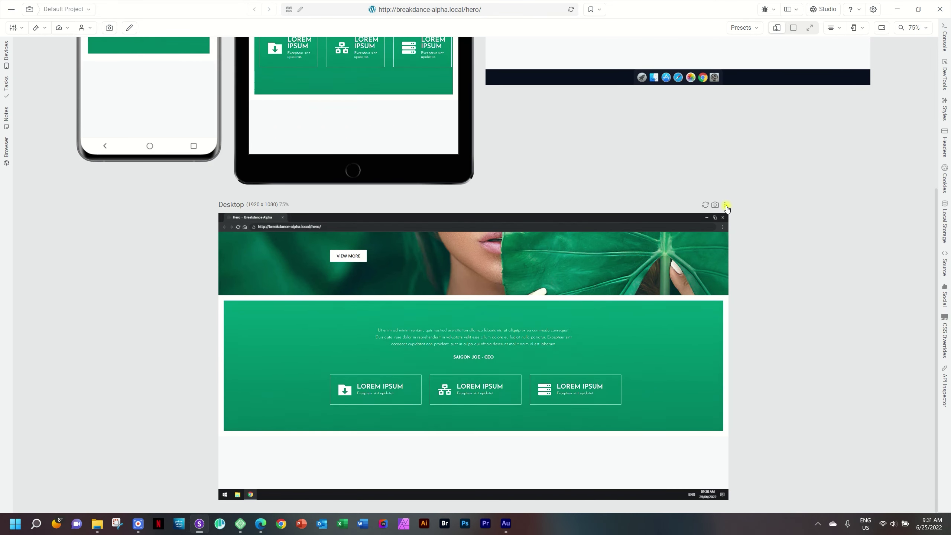
# - Focus the Desktop (1920 x 1080) preview and examine the hero and animated green info section
pyautogui.click(726, 205)
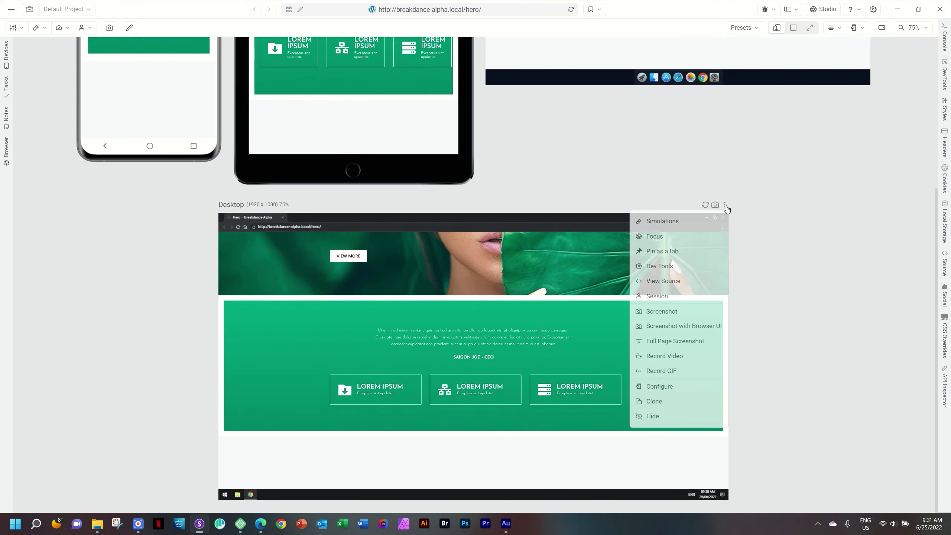
pyautogui.click(662, 242)
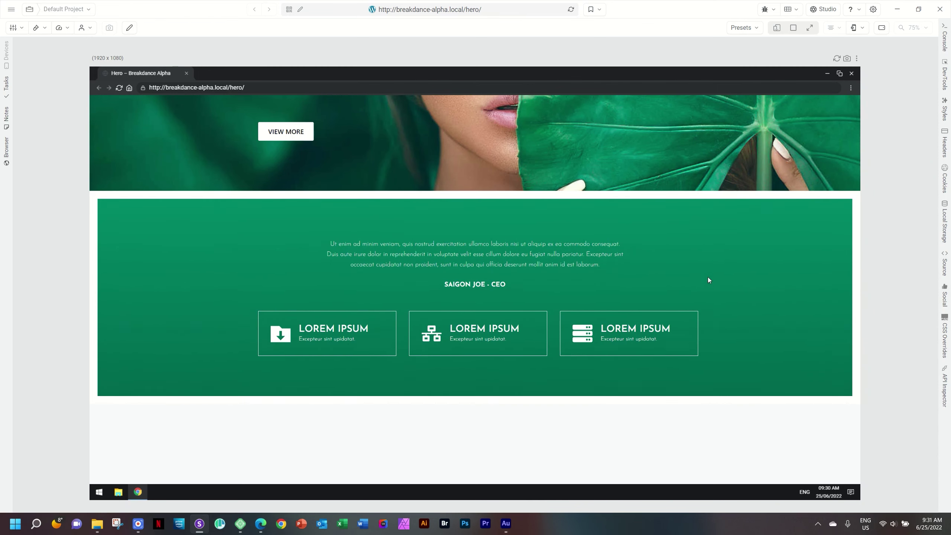
pyautogui.scroll(5, 709, 278)
pyautogui.scroll(-5, 705, 279)
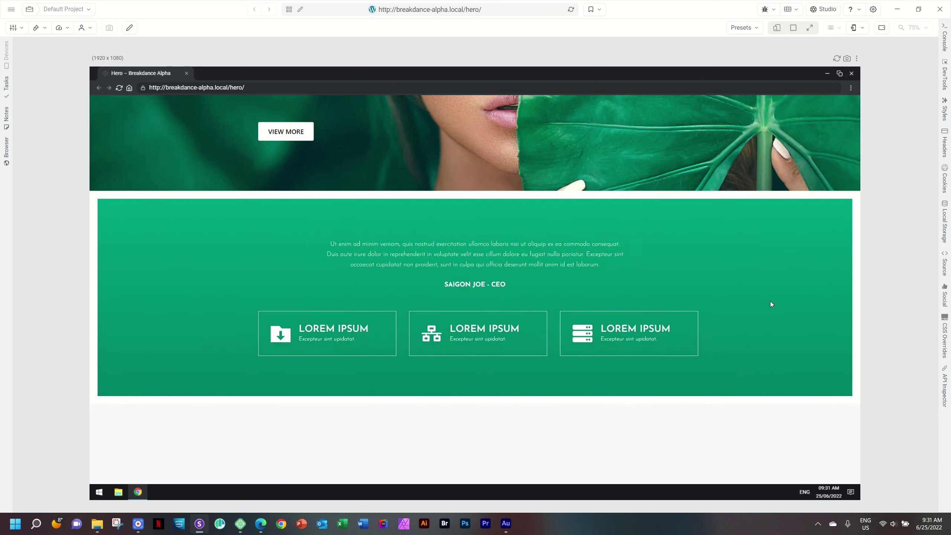
pyautogui.scroll(4, 772, 302)
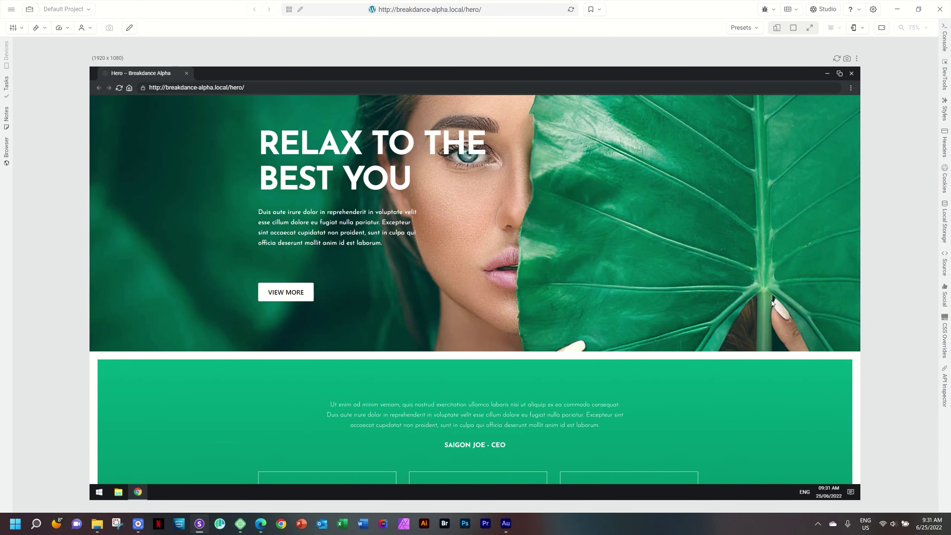